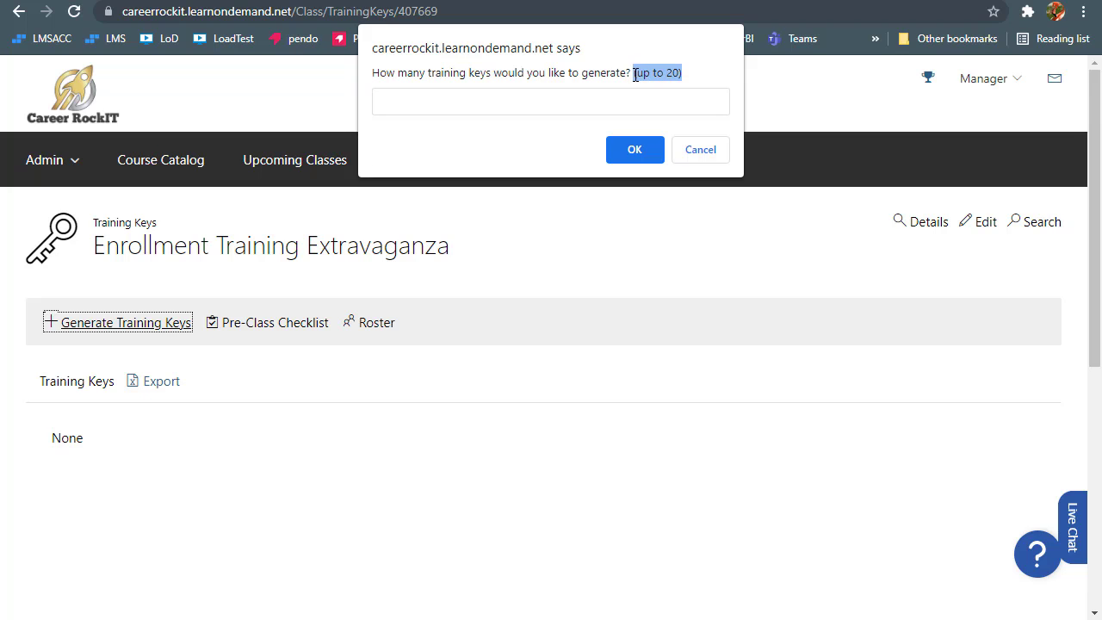
Enter 20 in the generate-training-keys prompt, then cancel so no keys are created
{"action": "left_click", "coordinate": [707, 72]}
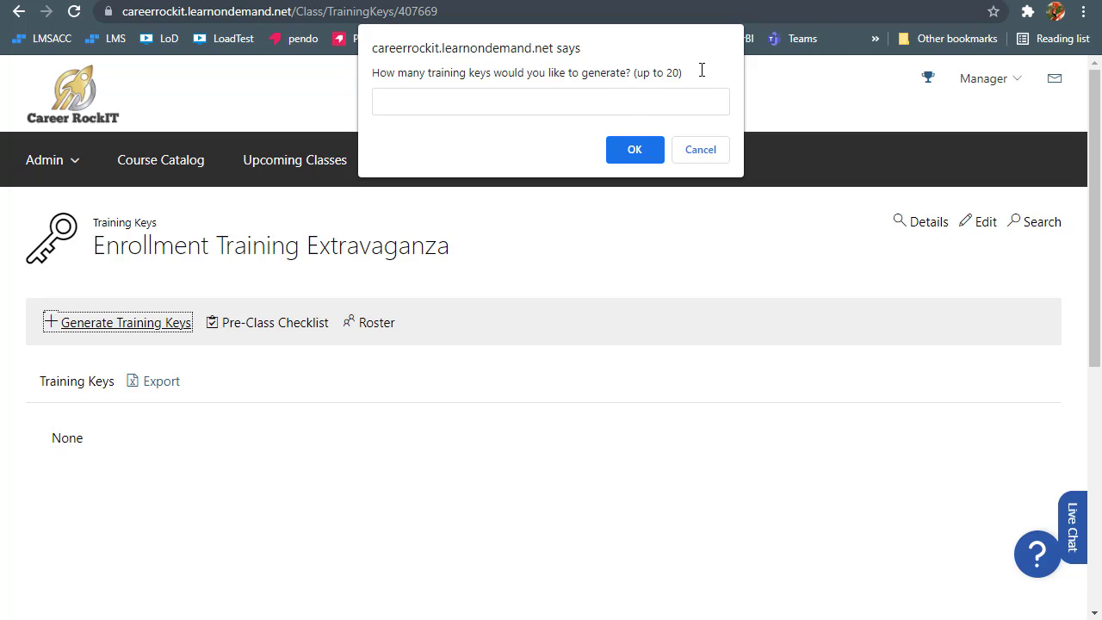
{"action": "left_click", "coordinate": [453, 105]}
{"action": "type", "text": "20"}
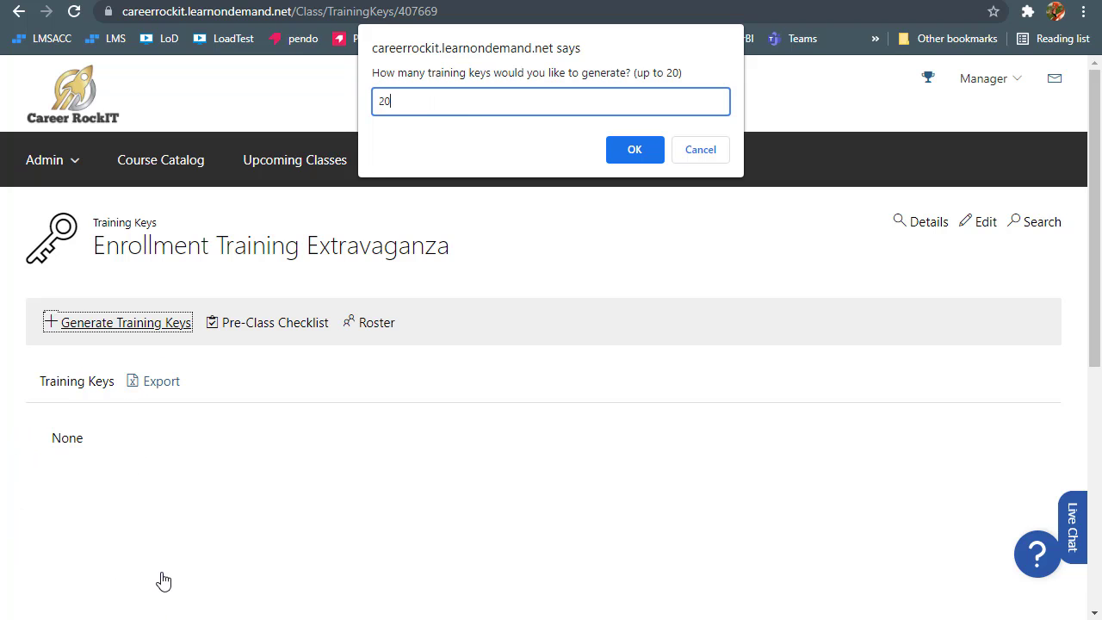
{"action": "left_click", "coordinate": [700, 150]}
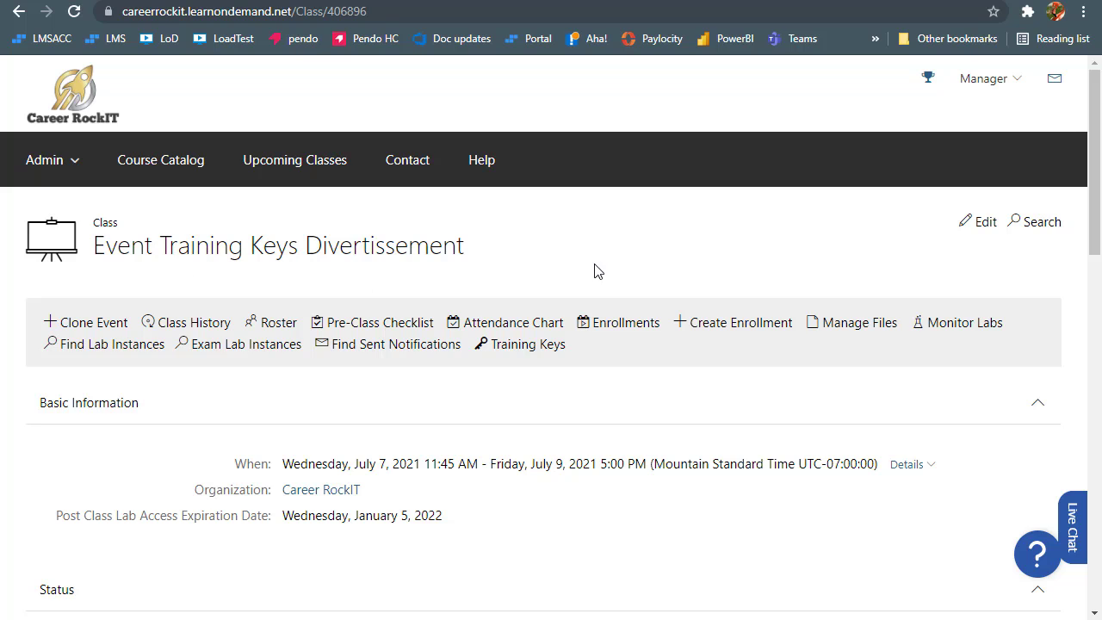
Edit Event Training Keys Divertissement and reveal its advanced enrollment settings
{"action": "left_click", "coordinate": [980, 229]}
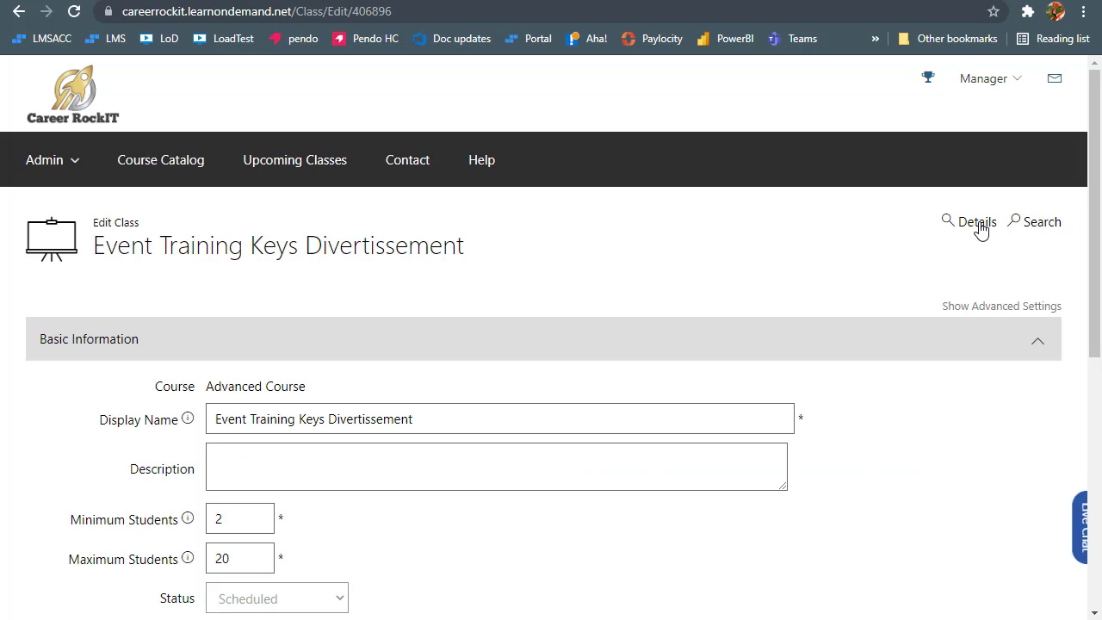
{"action": "scroll", "coordinate": [787, 289], "scroll_direction": "down", "scroll_amount": 1}
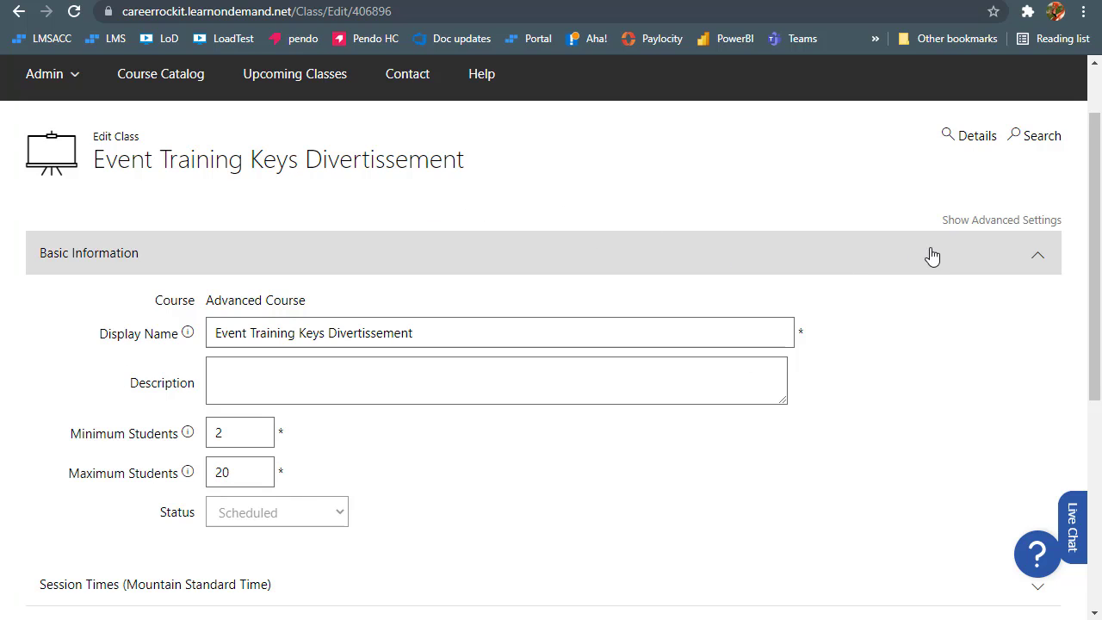
{"action": "left_click", "coordinate": [988, 225]}
{"action": "scroll", "coordinate": [736, 386], "scroll_direction": "down", "scroll_amount": 3}
{"action": "scroll", "coordinate": [737, 385], "scroll_direction": "down", "scroll_amount": 3}
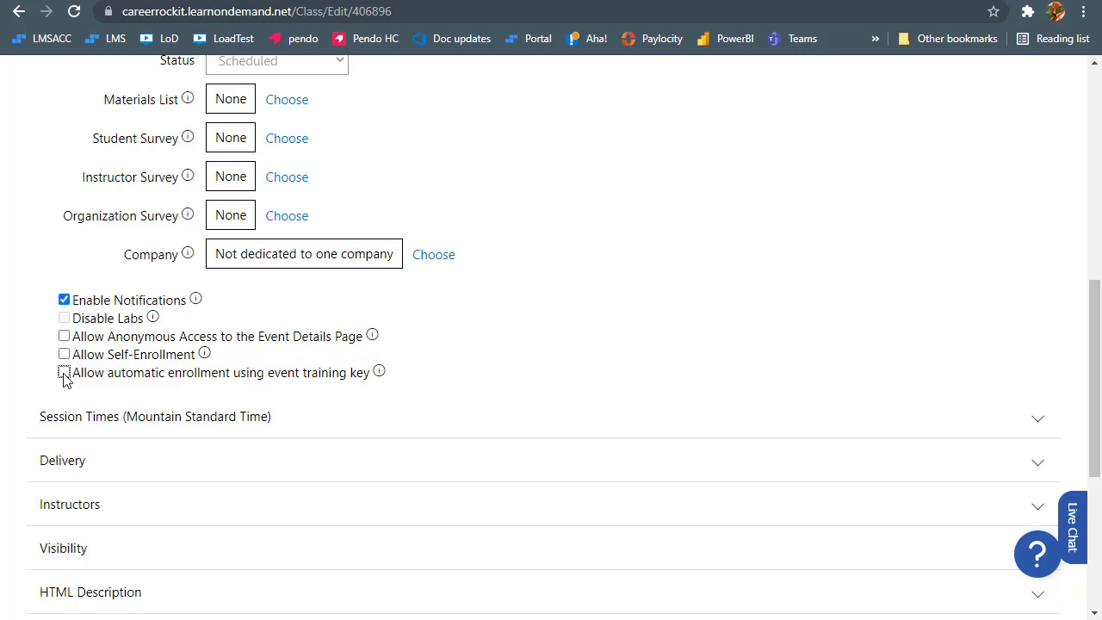
{"action": "left_click", "coordinate": [64, 374]}
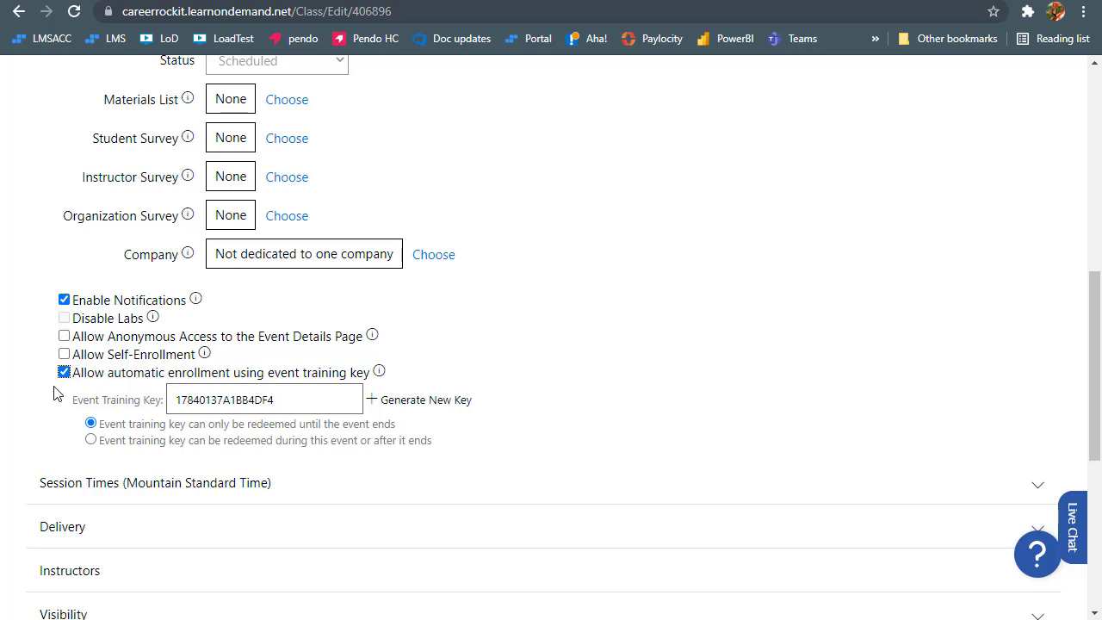
{"action": "left_click_drag", "start_coordinate": [288, 399], "coordinate": [167, 399]}
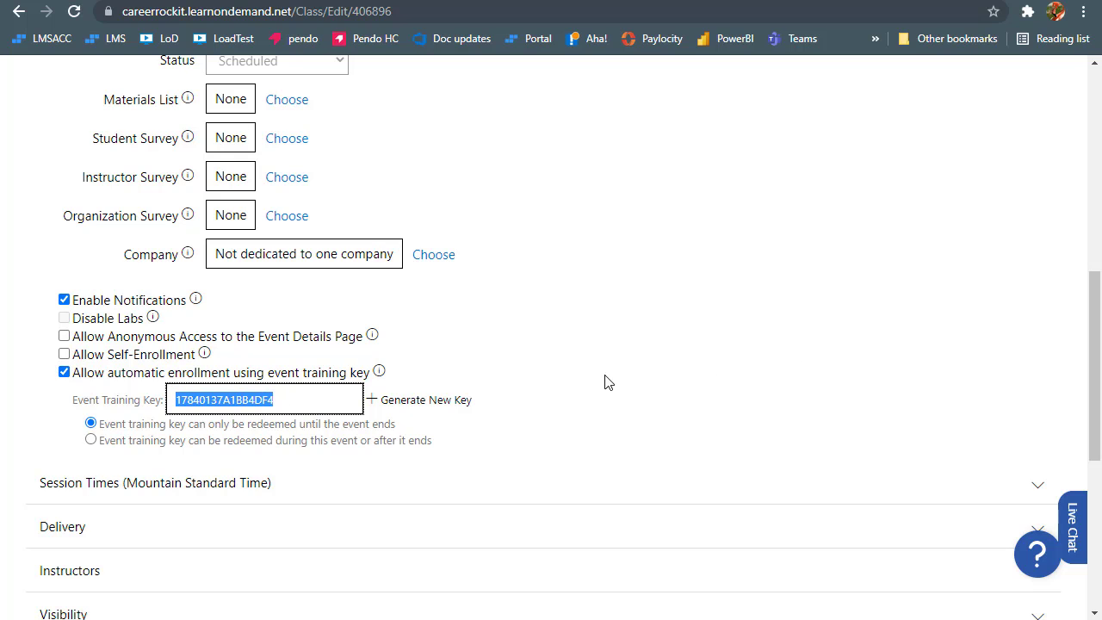
{"action": "left_click", "coordinate": [448, 401]}
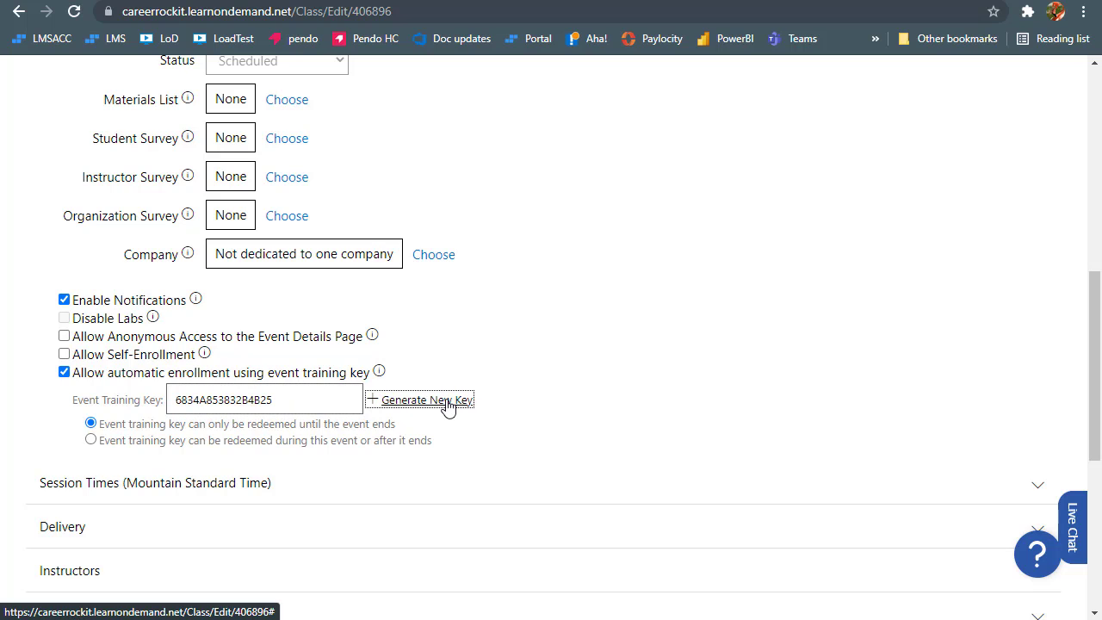
{"action": "left_click_drag", "start_coordinate": [324, 401], "coordinate": [150, 398]}
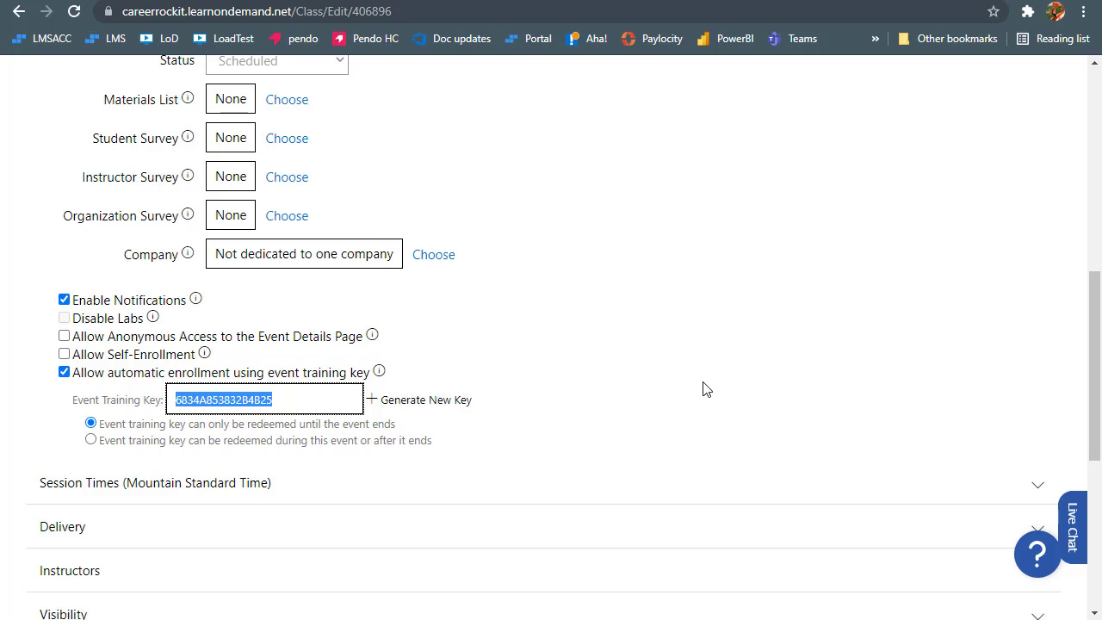
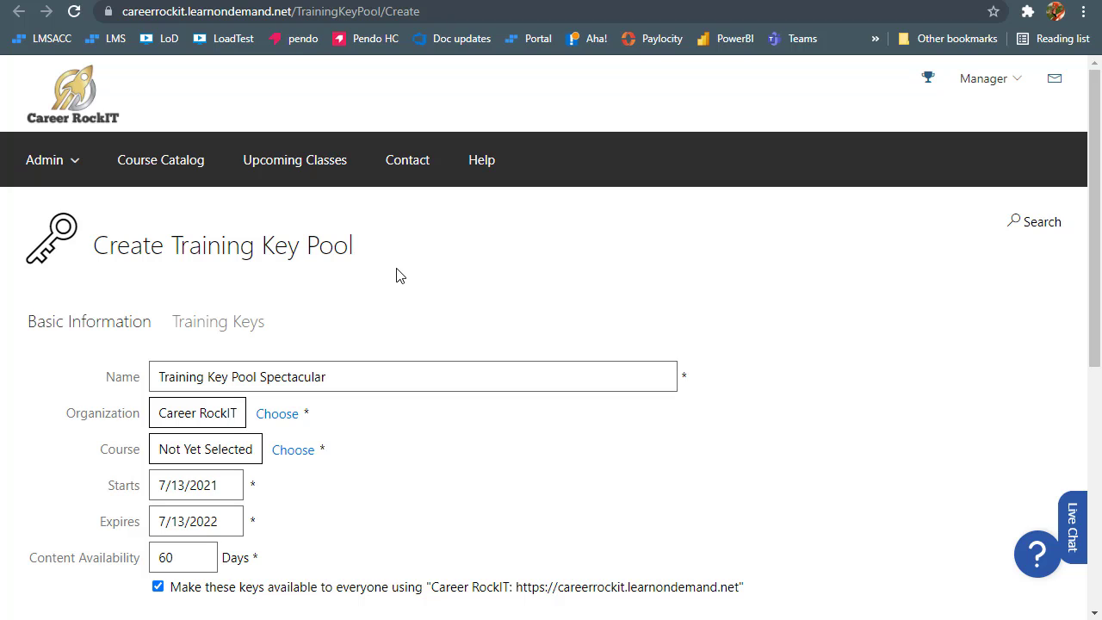
Choose Advanced Course as the pool's course by searching 'adva'
{"action": "left_click_drag", "start_coordinate": [342, 376], "coordinate": [177, 385]}
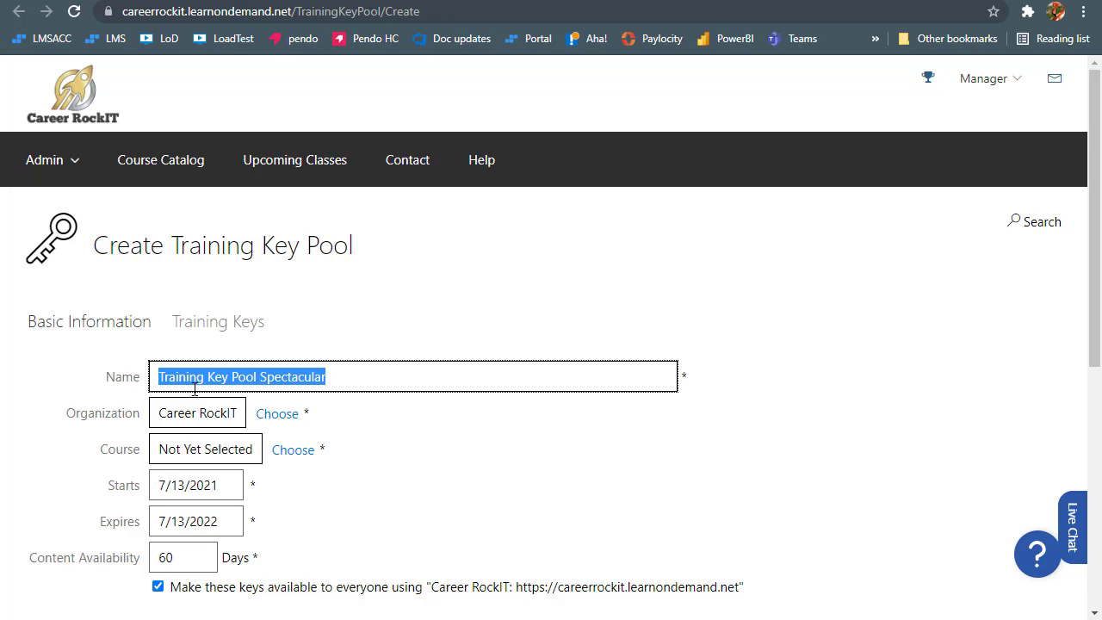
{"action": "left_click", "coordinate": [256, 471]}
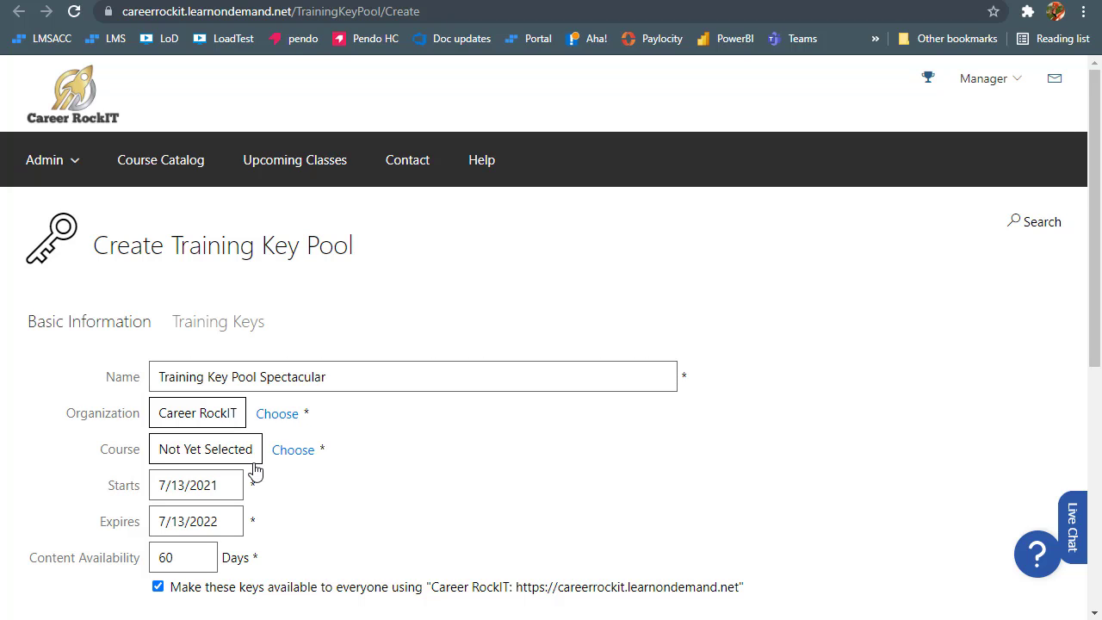
{"action": "left_click_drag", "start_coordinate": [137, 449], "coordinate": [79, 460]}
{"action": "left_click", "coordinate": [302, 462]}
{"action": "left_click", "coordinate": [208, 318]}
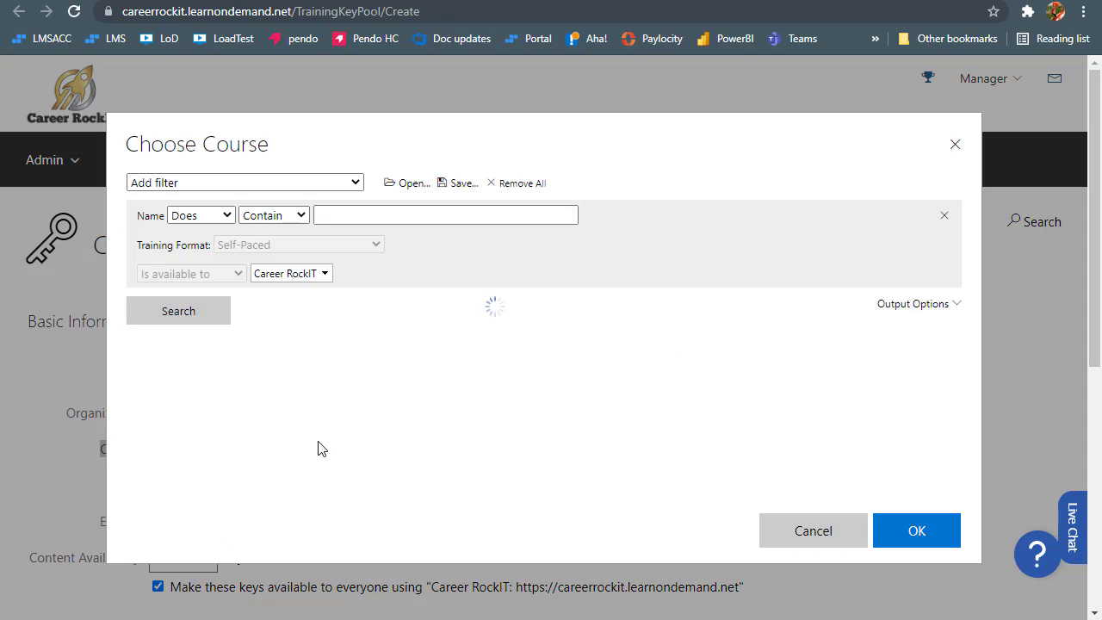
{"action": "type", "text": "adva"}
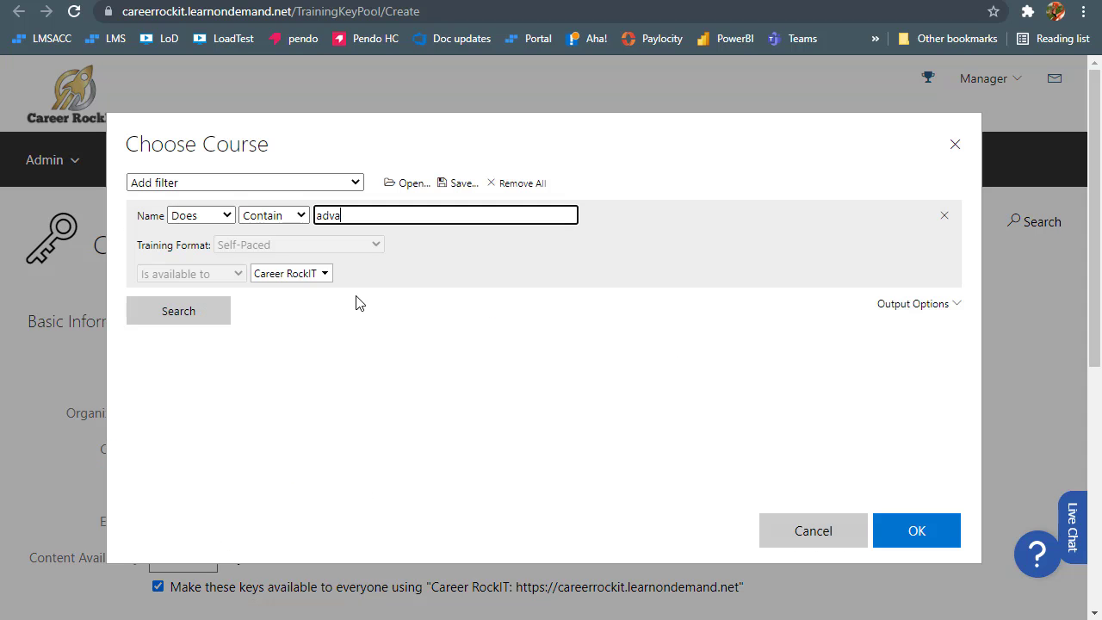
{"action": "left_click", "coordinate": [405, 438]}
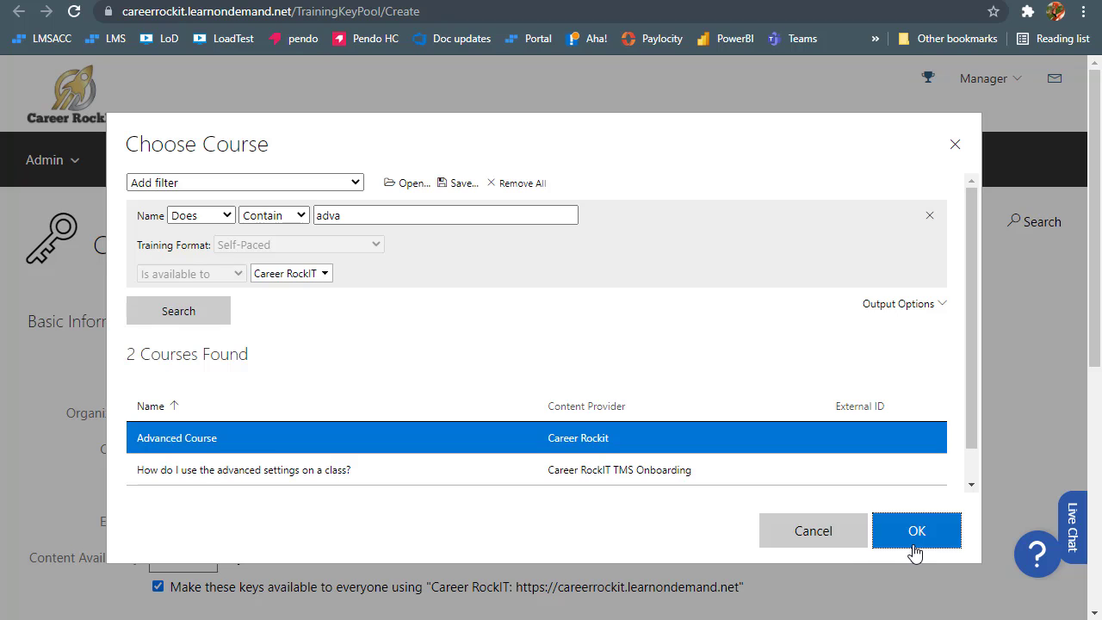
{"action": "left_click", "coordinate": [916, 530]}
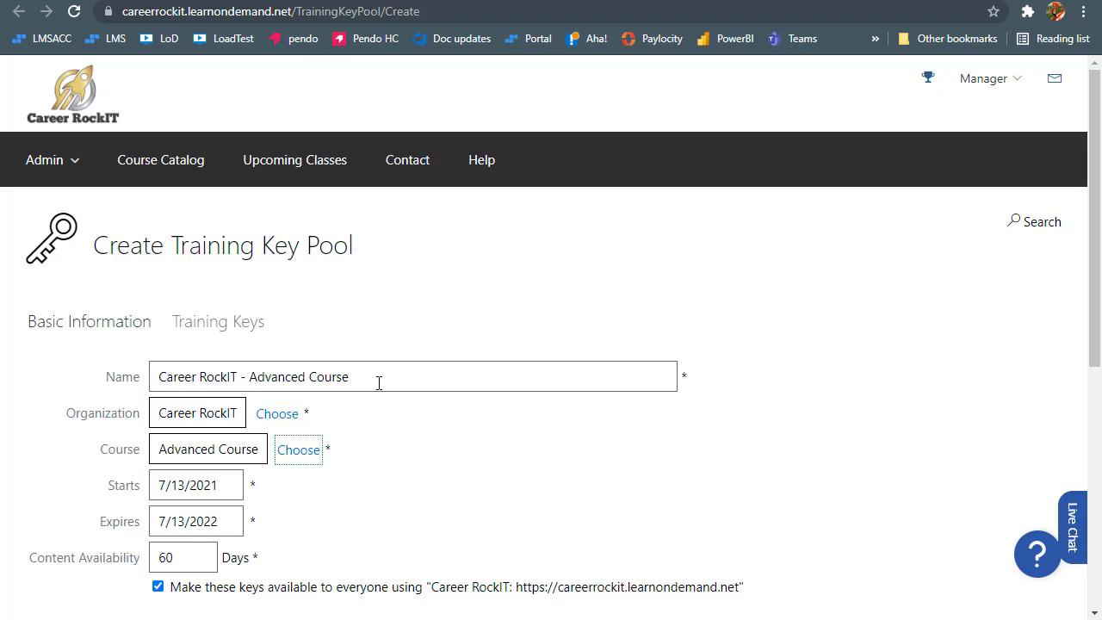
Set the pool name back to 'Training Key Pool Spectacular'
{"action": "left_click_drag", "start_coordinate": [379, 381], "coordinate": [159, 383]}
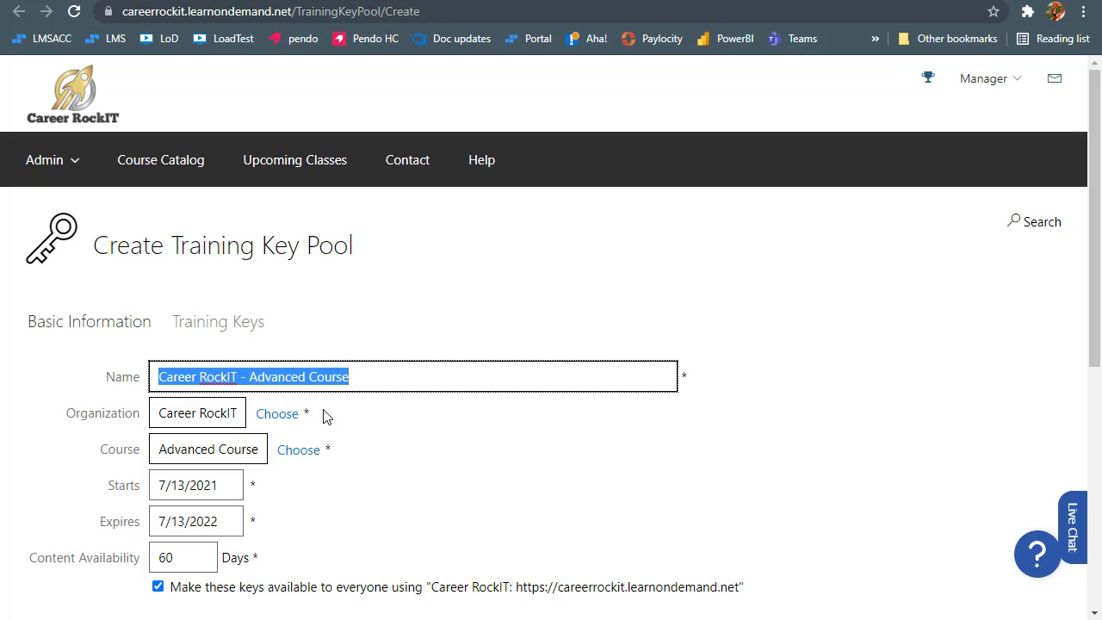
{"action": "type", "text": "Training Key Pool Spectacular"}
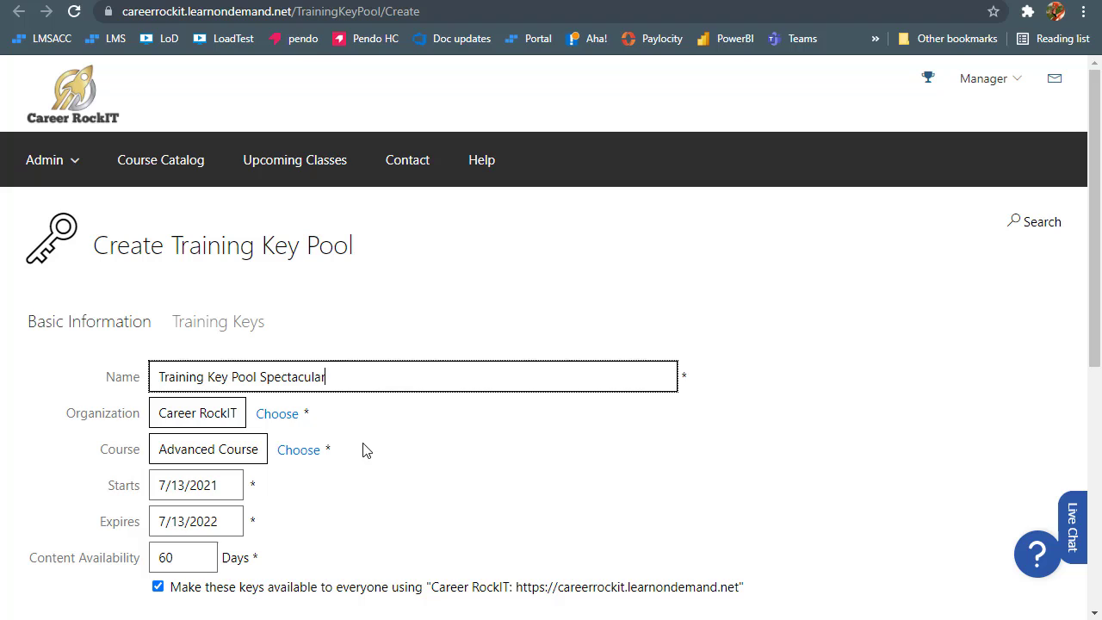
{"action": "left_click", "coordinate": [396, 446]}
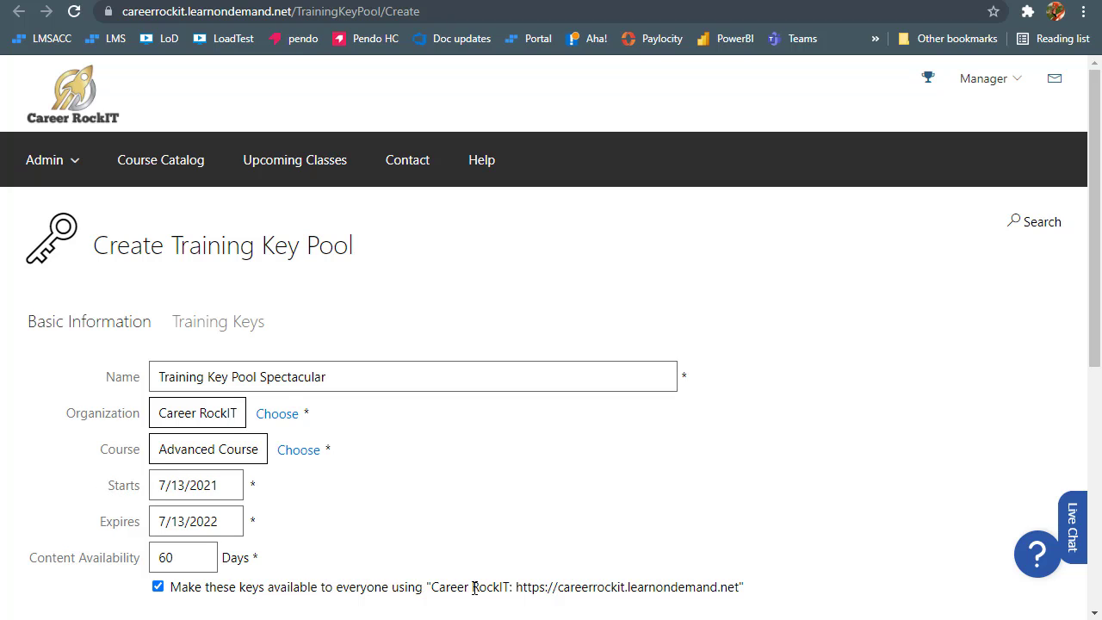
{"action": "left_click", "coordinate": [227, 334]}
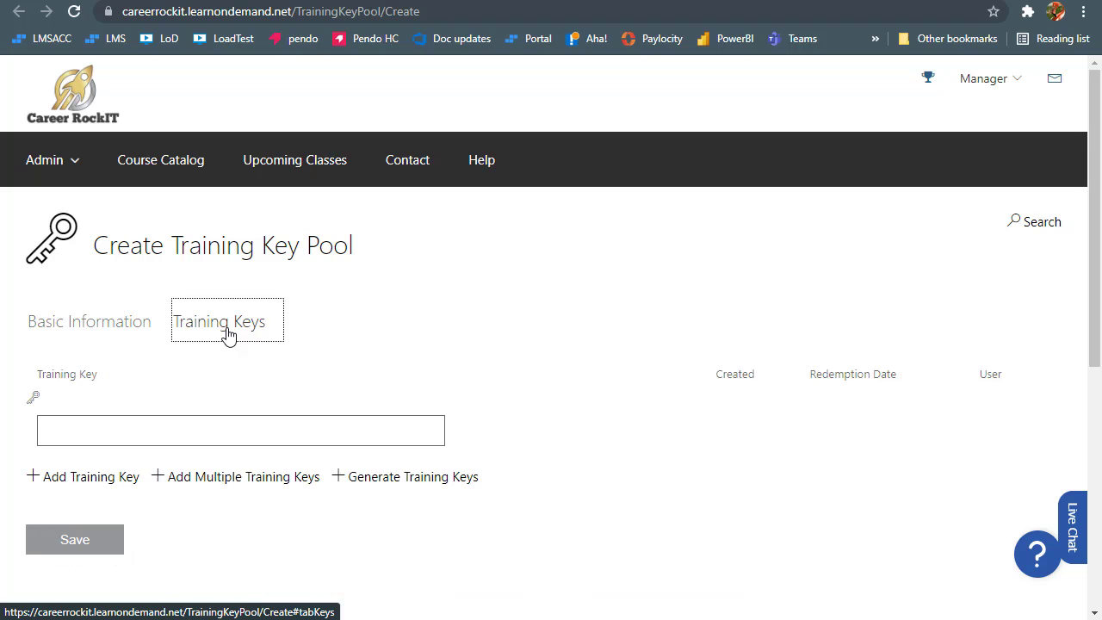
{"action": "left_click", "coordinate": [295, 361]}
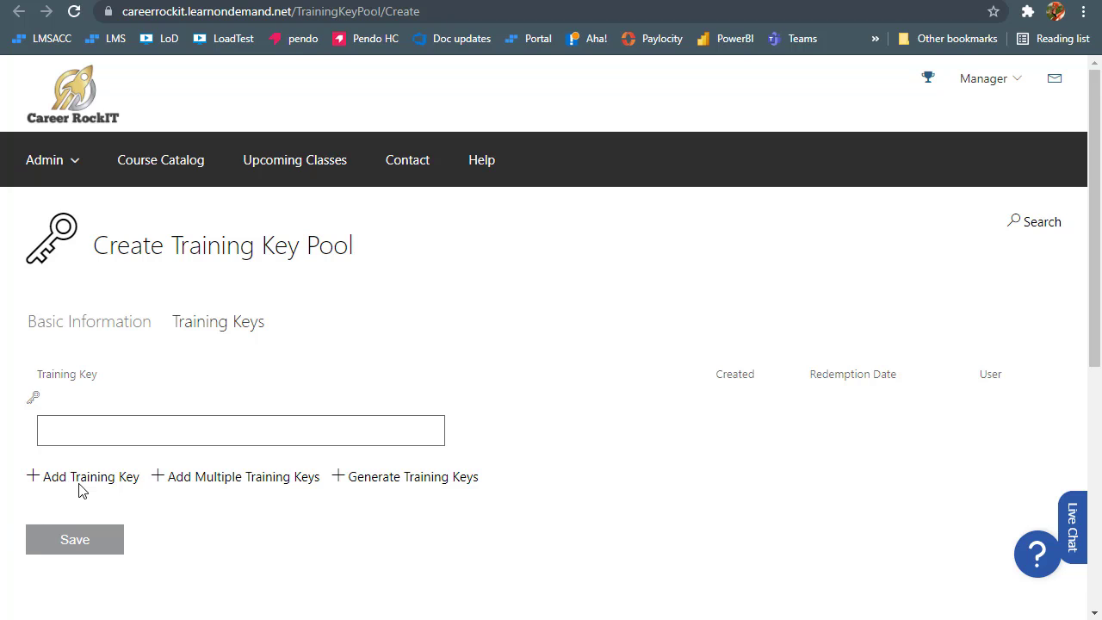
{"action": "left_click", "coordinate": [74, 431]}
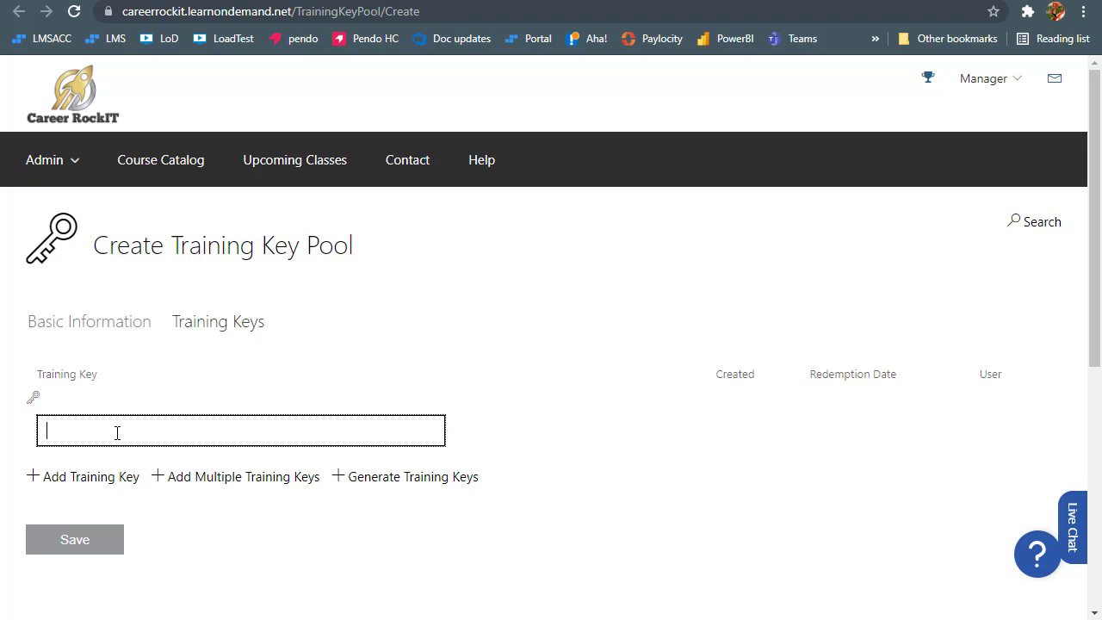
{"action": "left_click", "coordinate": [532, 439]}
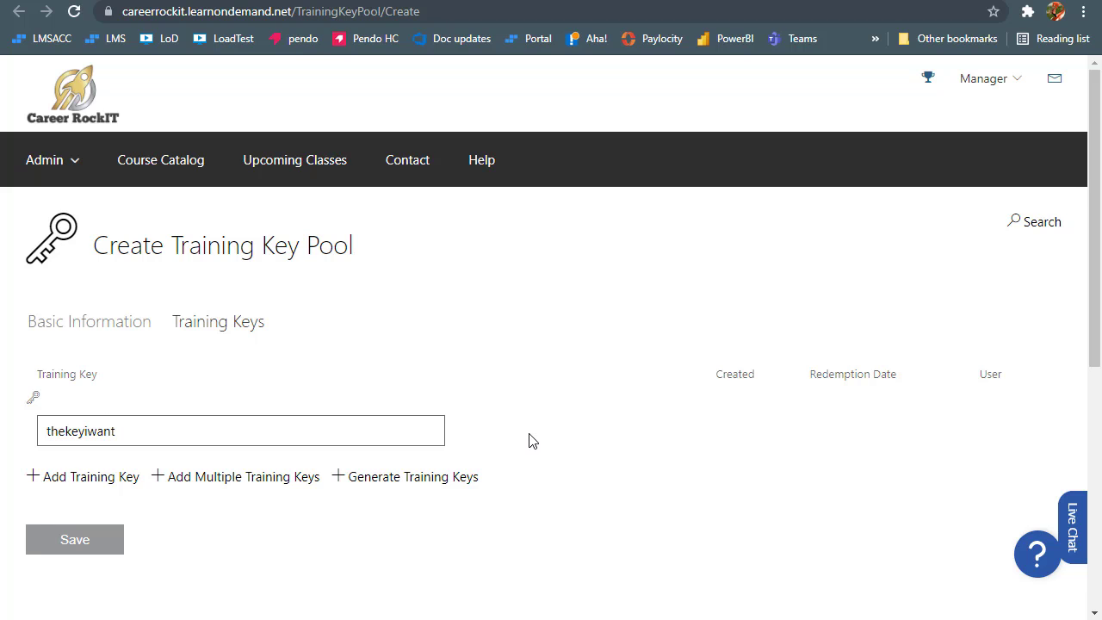
{"action": "left_click", "coordinate": [239, 487]}
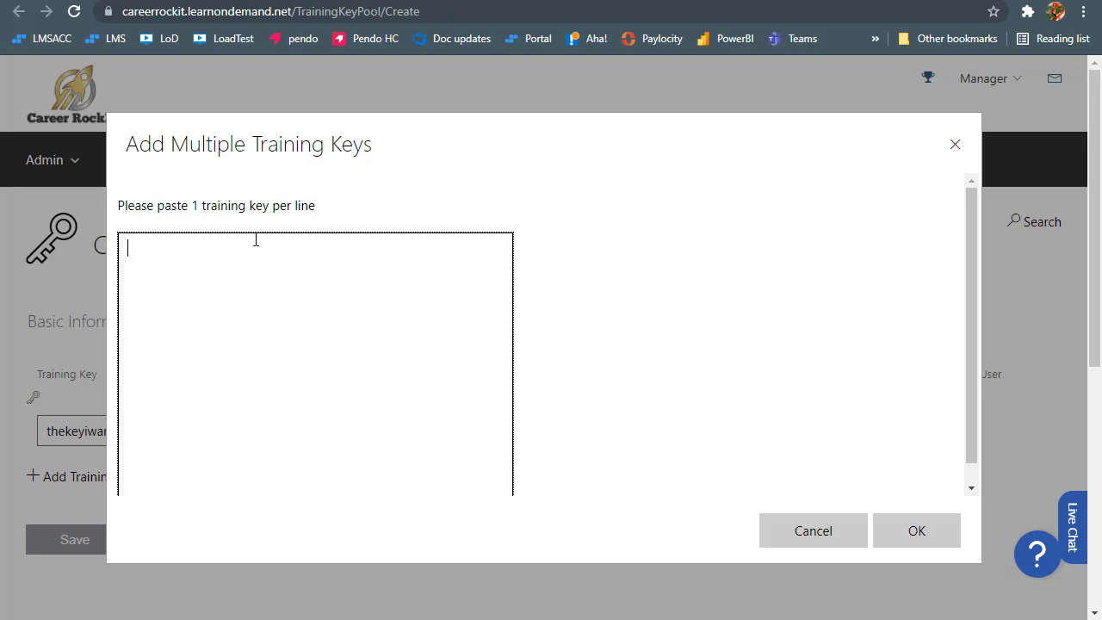
{"action": "left_click", "coordinate": [813, 531]}
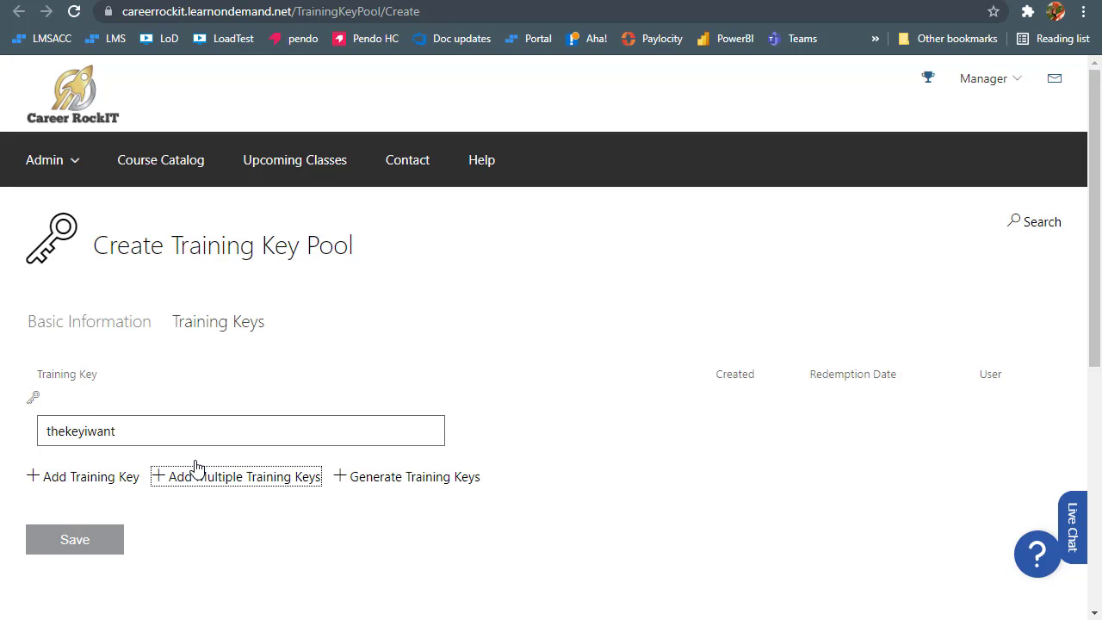
{"action": "left_click", "coordinate": [412, 489]}
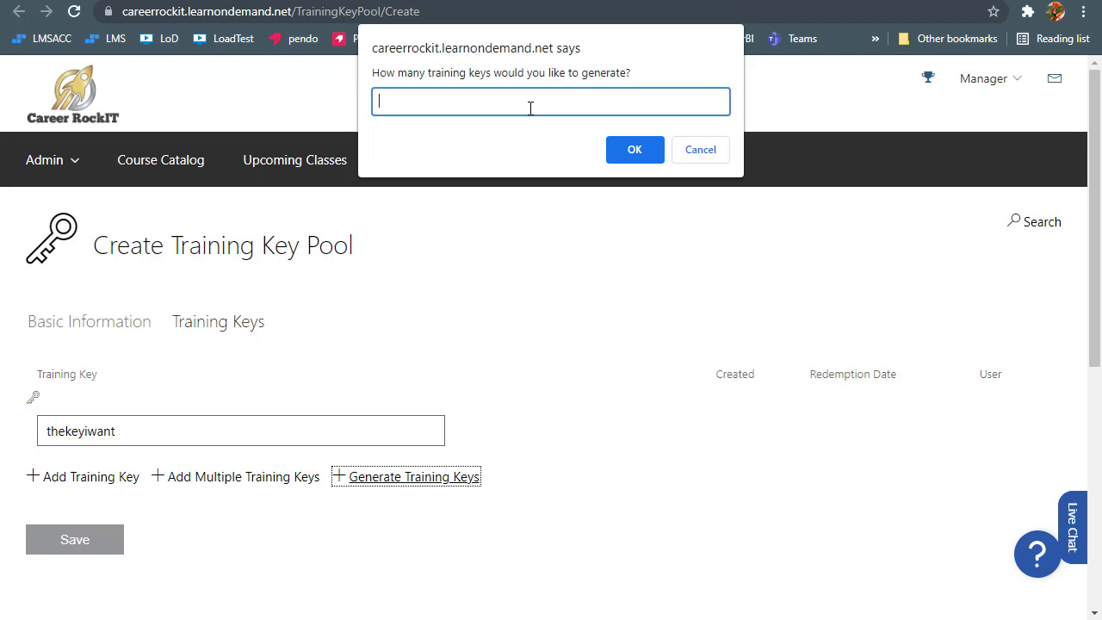
{"action": "type", "text": "20"}
{"action": "left_click", "coordinate": [700, 149]}
{"action": "left_click_drag", "start_coordinate": [149, 432], "coordinate": [24, 430]}
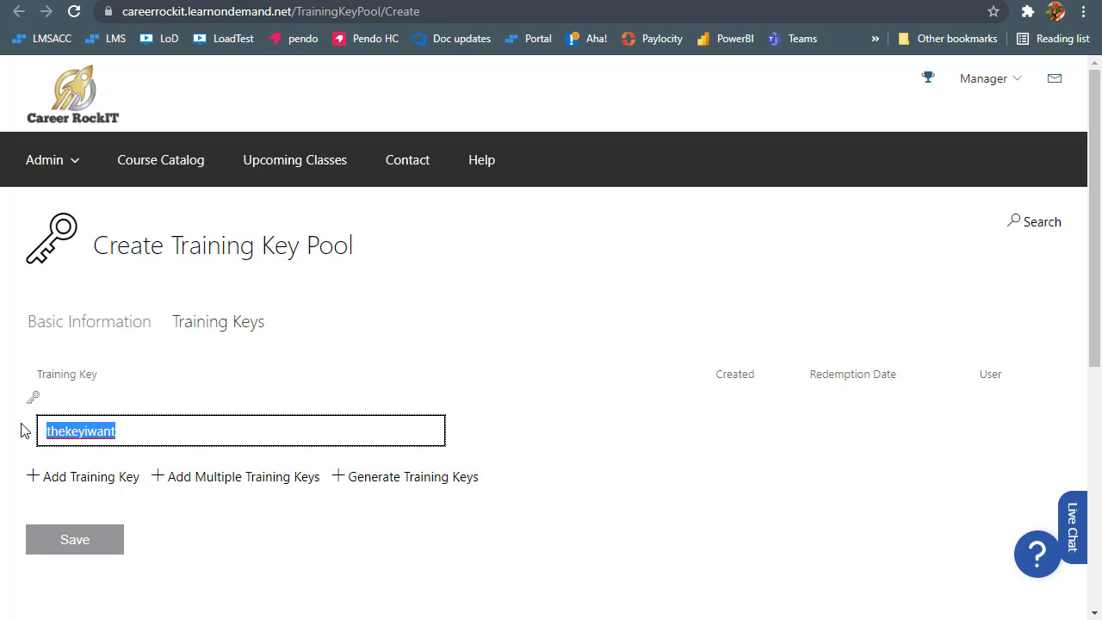
Delete the entered training key and scroll the Admin page to Training Keys
{"action": "key", "text": "BackSpace"}
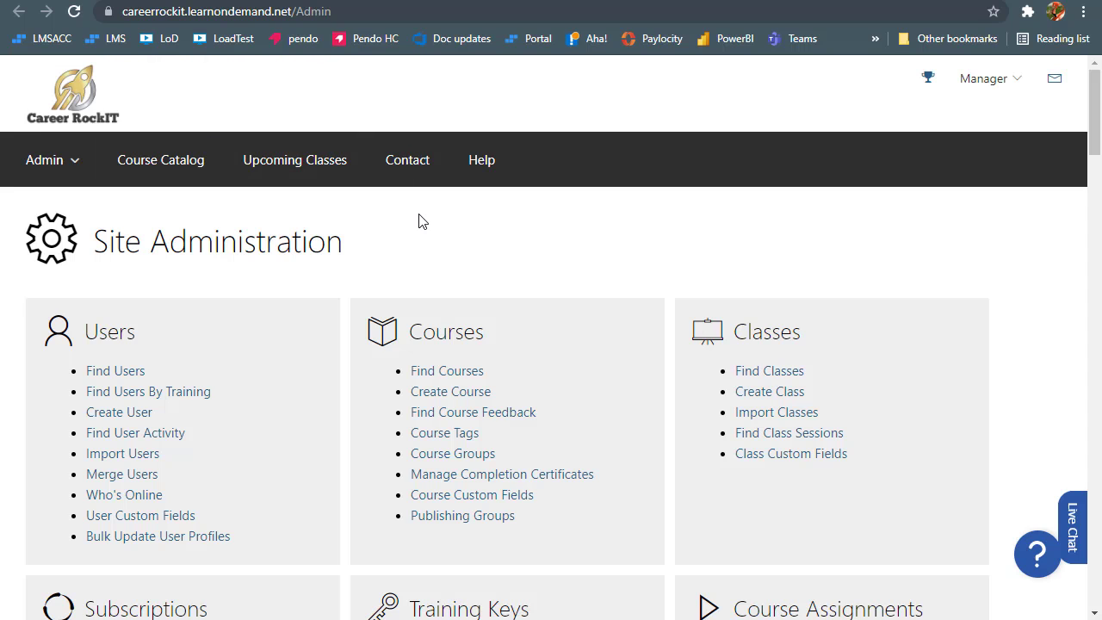
{"action": "scroll", "coordinate": [422, 222], "scroll_direction": "down", "scroll_amount": 5}
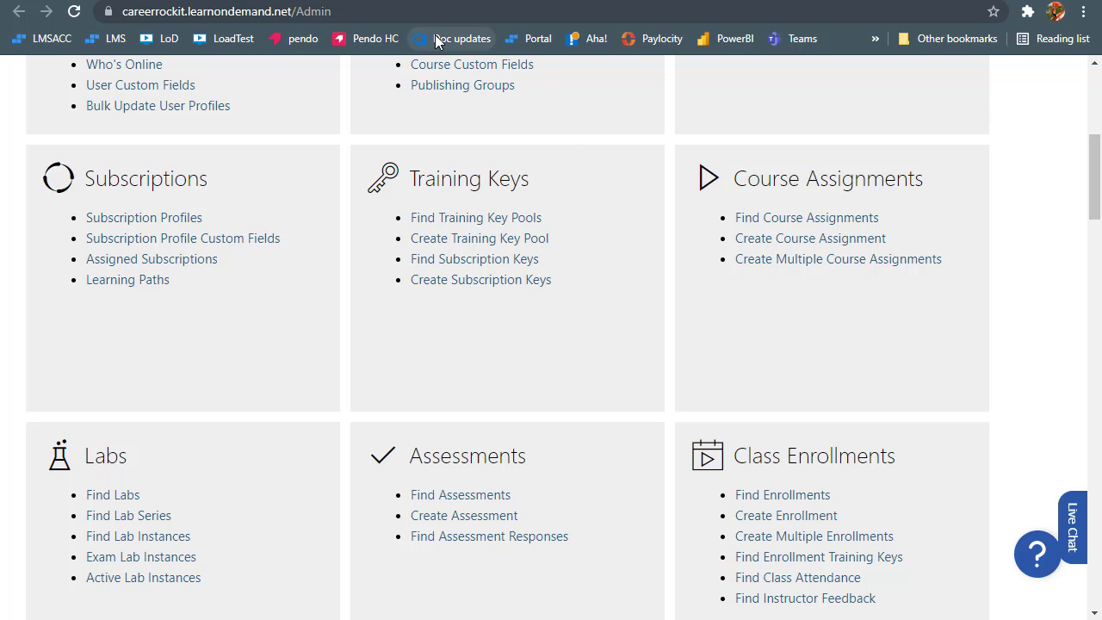
Open the Subscription Training Keys Sensation profile and start creating subscription keys
{"action": "left_click", "coordinate": [400, 0]}
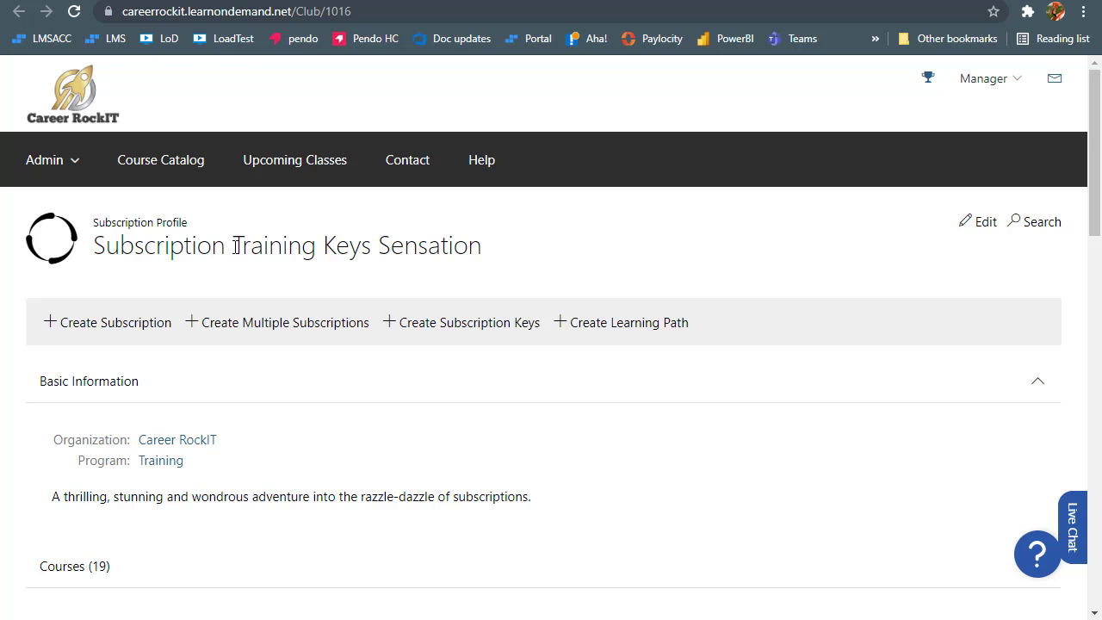
{"action": "left_click", "coordinate": [465, 325]}
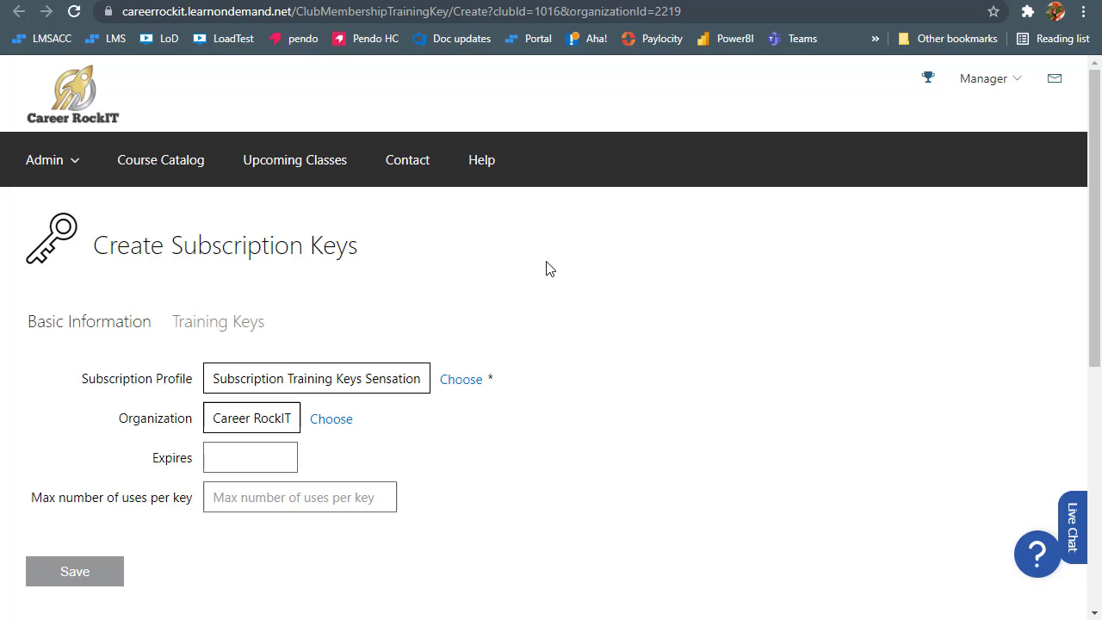
Enter 15 in the Max number of uses per key field
{"action": "left_click_drag", "start_coordinate": [31, 497], "coordinate": [192, 498]}
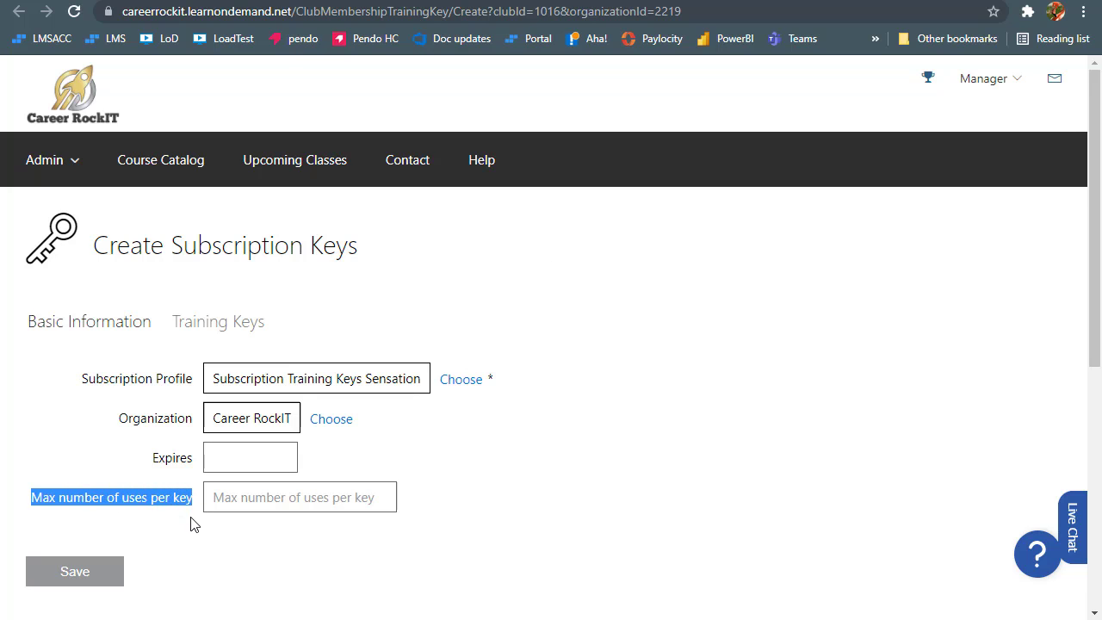
{"action": "left_click", "coordinate": [183, 524]}
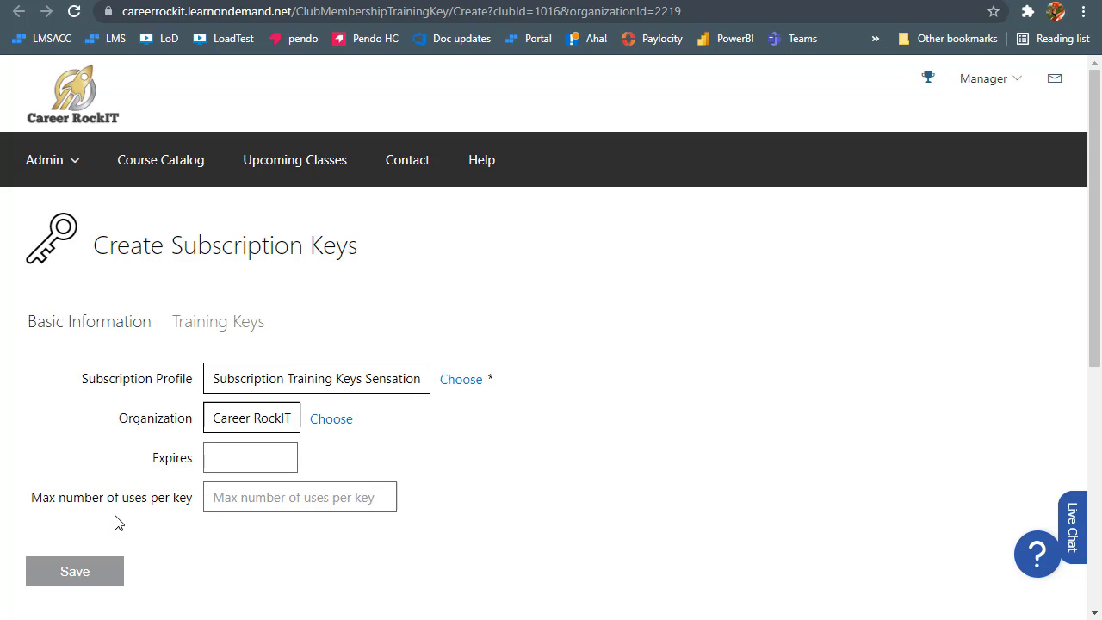
{"action": "left_click_drag", "start_coordinate": [34, 502], "coordinate": [195, 512]}
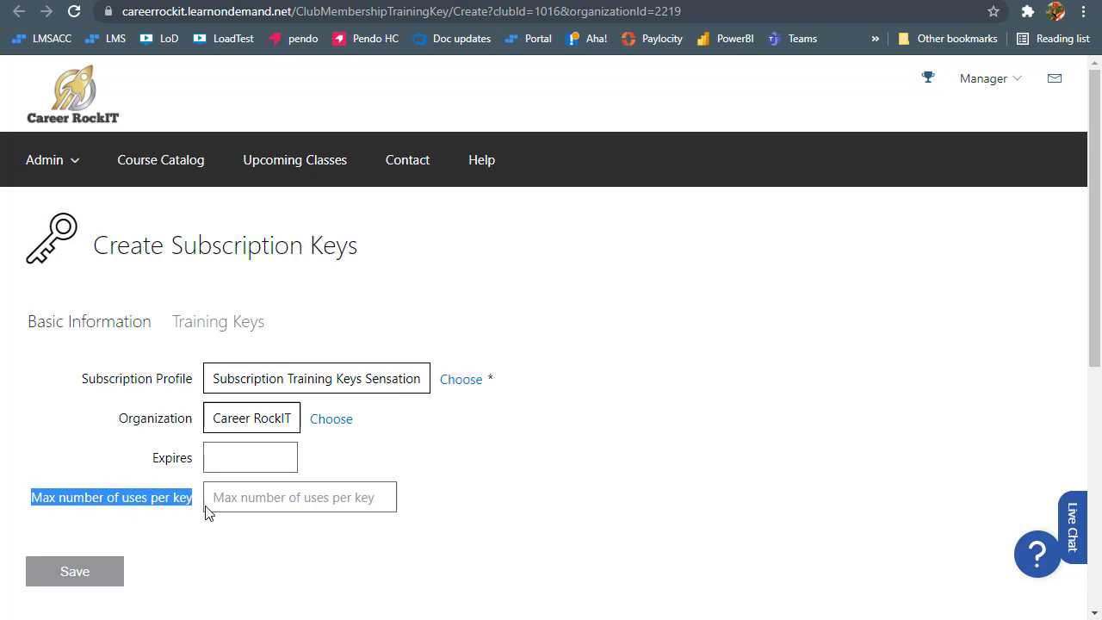
{"action": "left_click", "coordinate": [217, 544]}
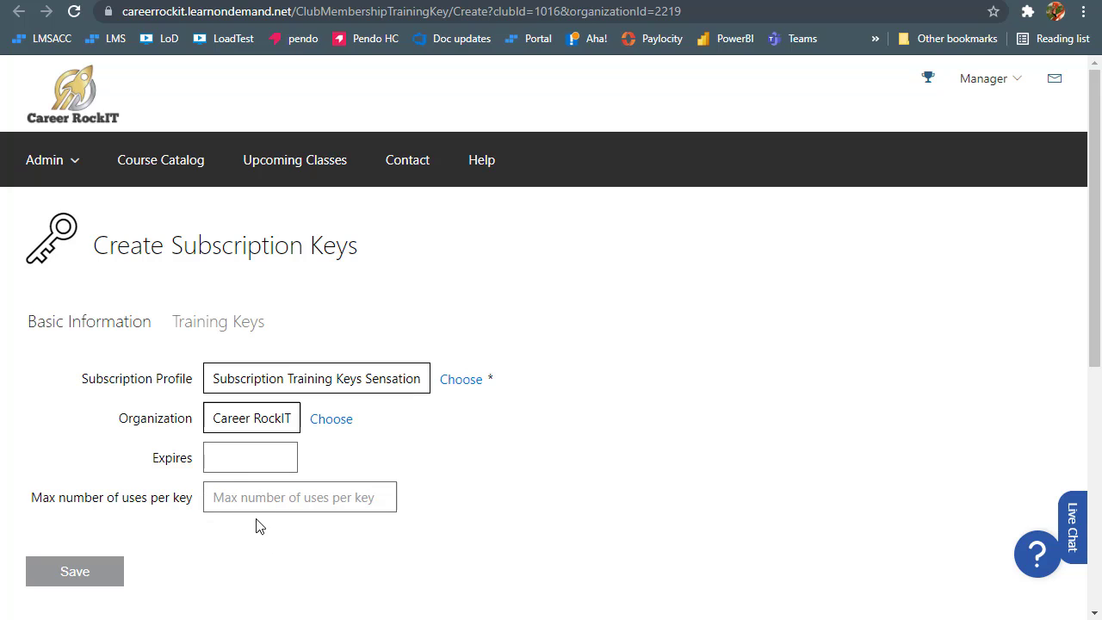
{"action": "left_click", "coordinate": [235, 500]}
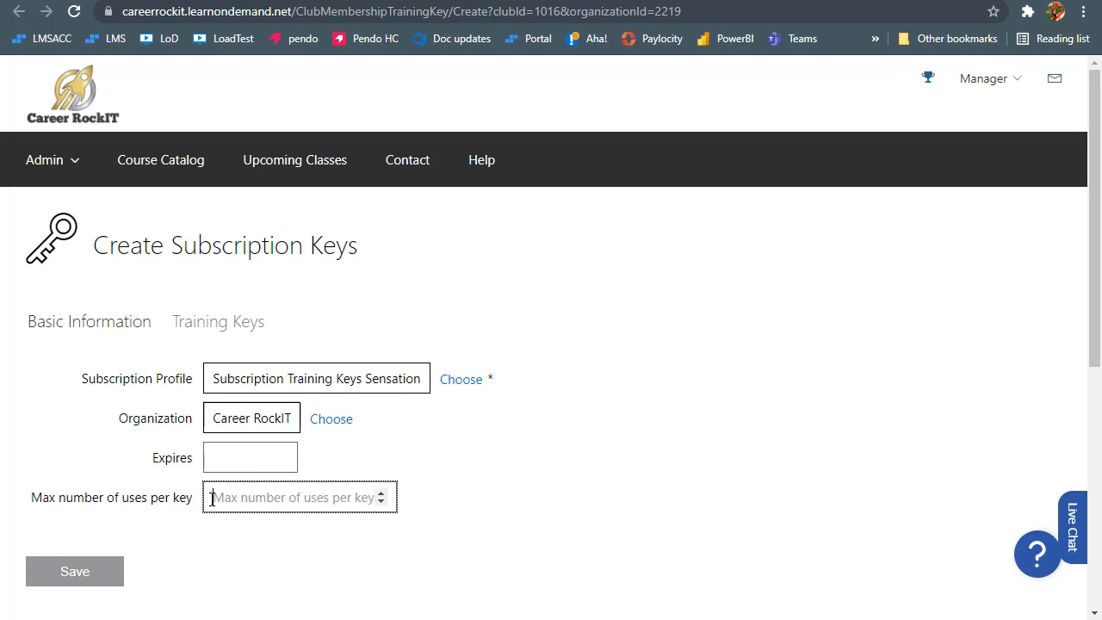
{"action": "type", "text": "15"}
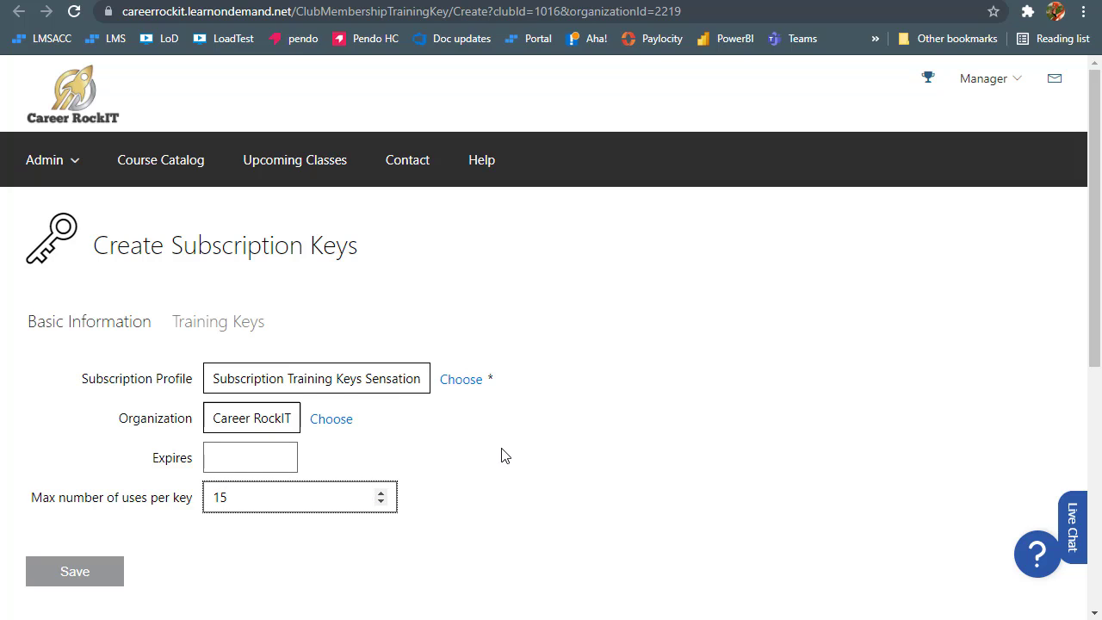
Request generation of 1 training key from the Training Keys section
{"action": "left_click", "coordinate": [243, 323]}
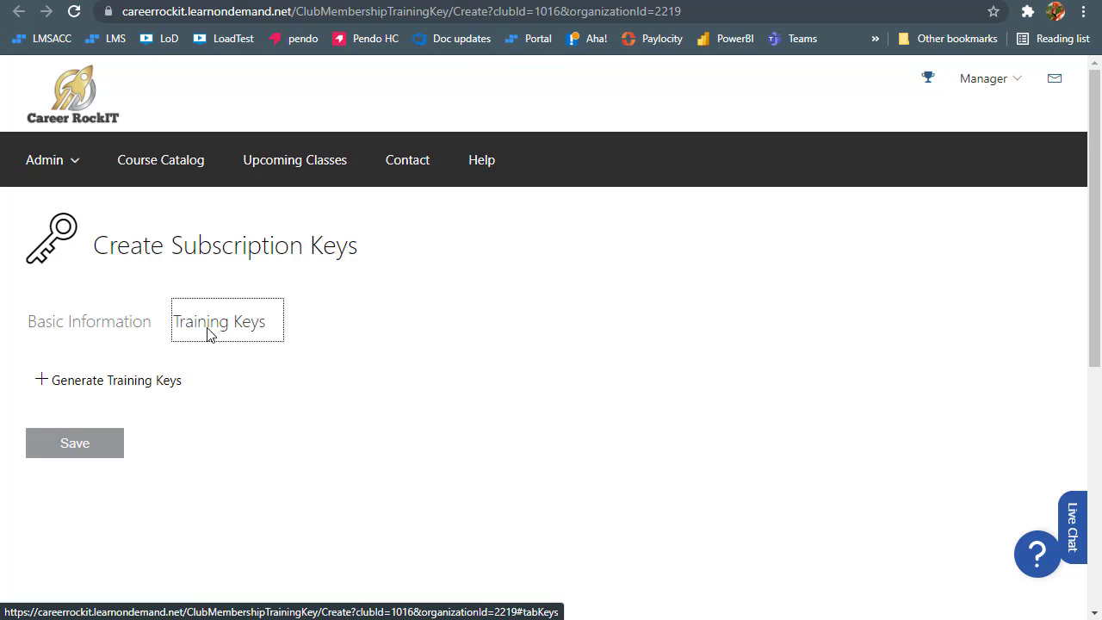
{"action": "left_click", "coordinate": [124, 384]}
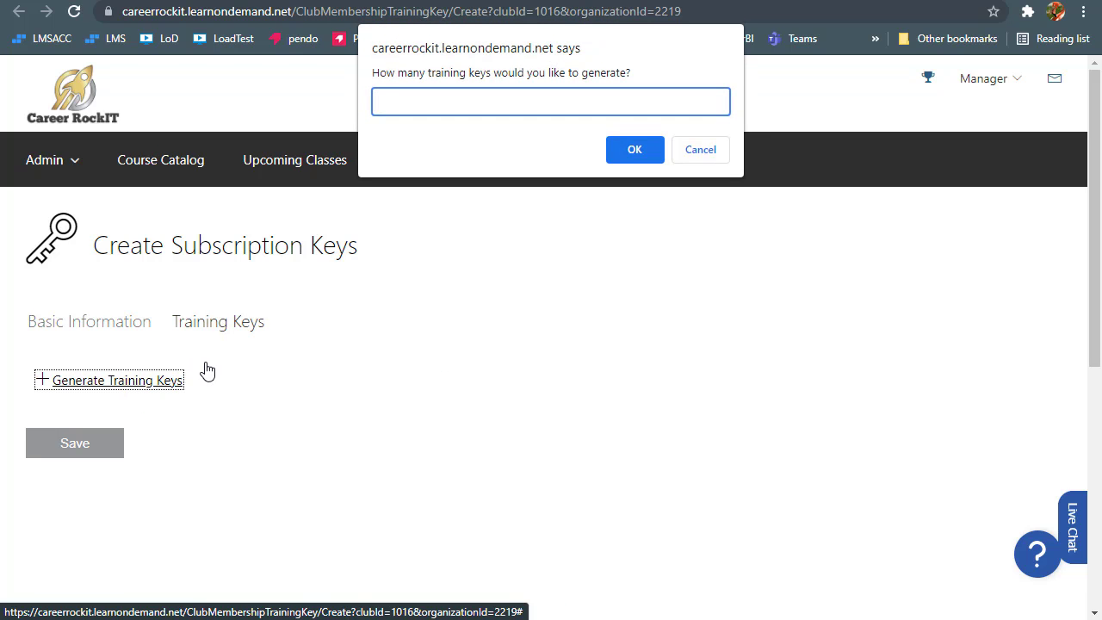
{"action": "type", "text": "1"}
{"action": "left_click", "coordinate": [655, 150]}
Change Max number of uses per key from 15 to 1 on Basic Information
{"action": "left_click", "coordinate": [98, 314]}
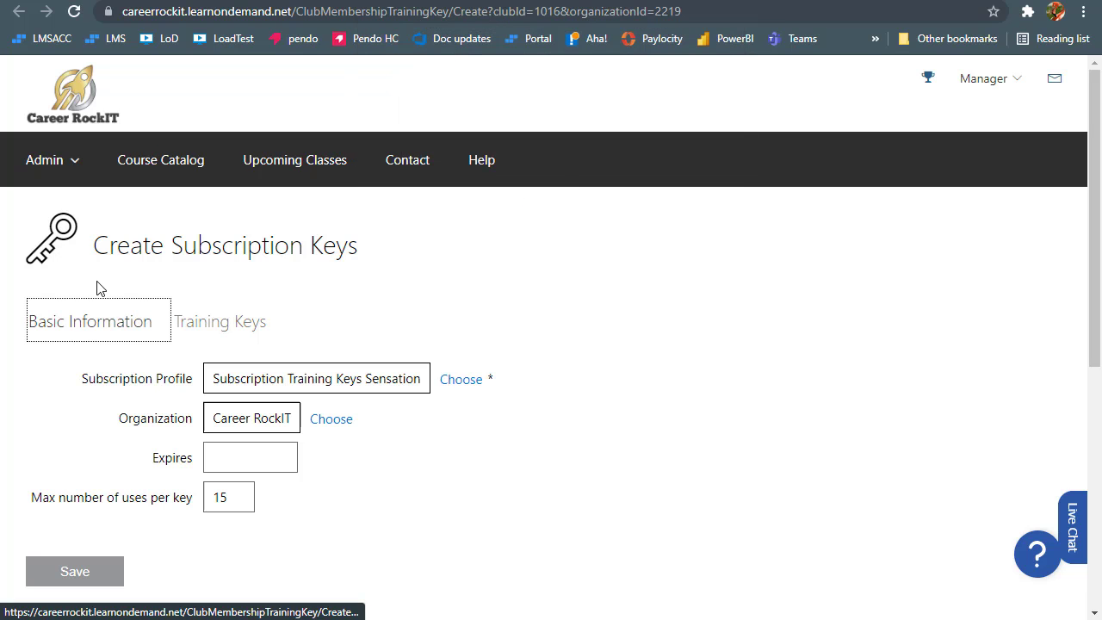
{"action": "left_click_drag", "start_coordinate": [231, 498], "coordinate": [191, 502]}
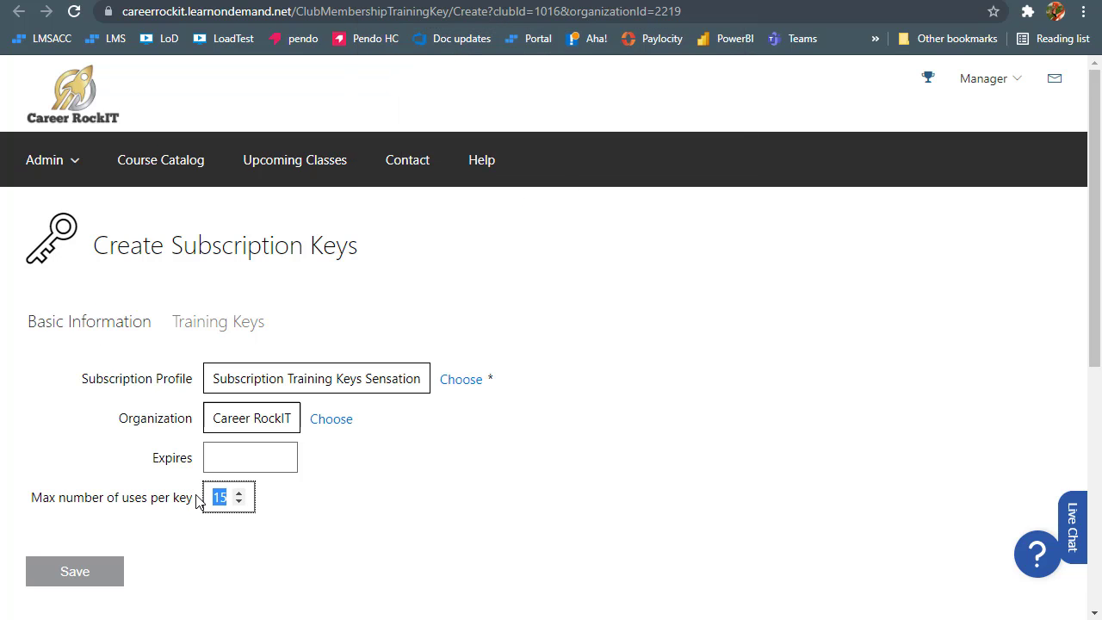
{"action": "type", "text": "1"}
{"action": "left_click_drag", "start_coordinate": [31, 499], "coordinate": [225, 501]}
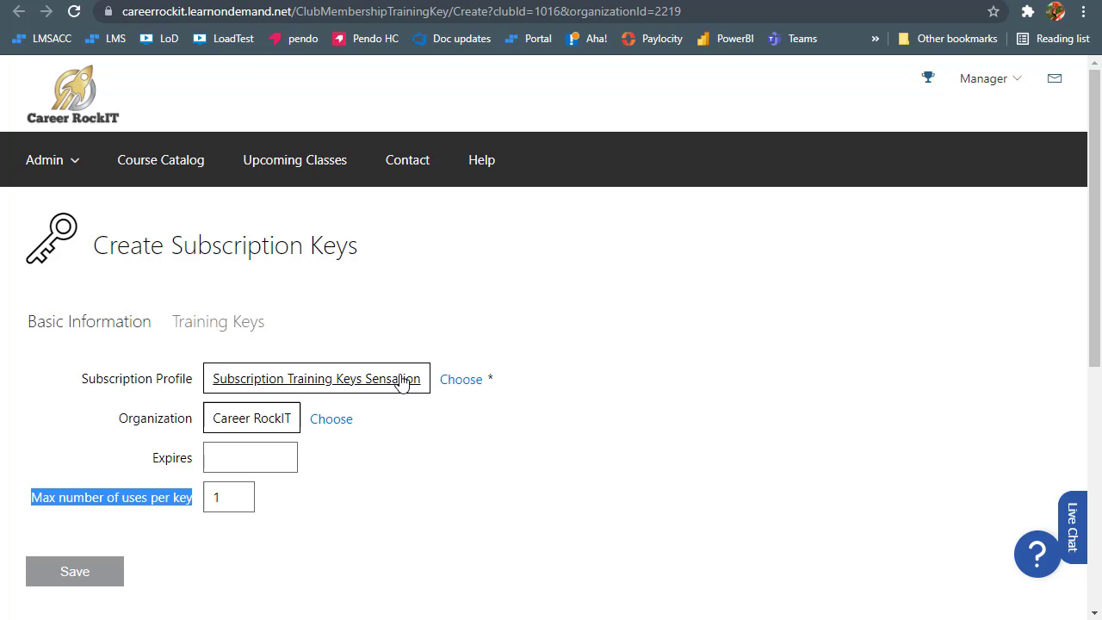
Enter 15 in the Generate Training Keys prompt, then cancel it
{"action": "left_click", "coordinate": [231, 329]}
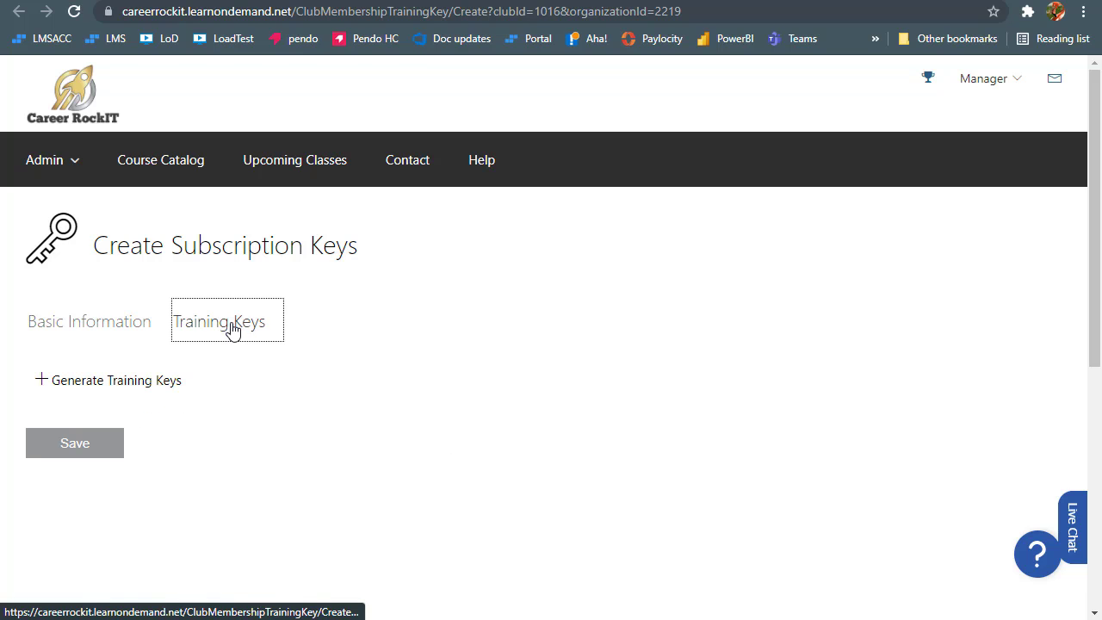
{"action": "left_click", "coordinate": [169, 386]}
{"action": "type", "text": "15"}
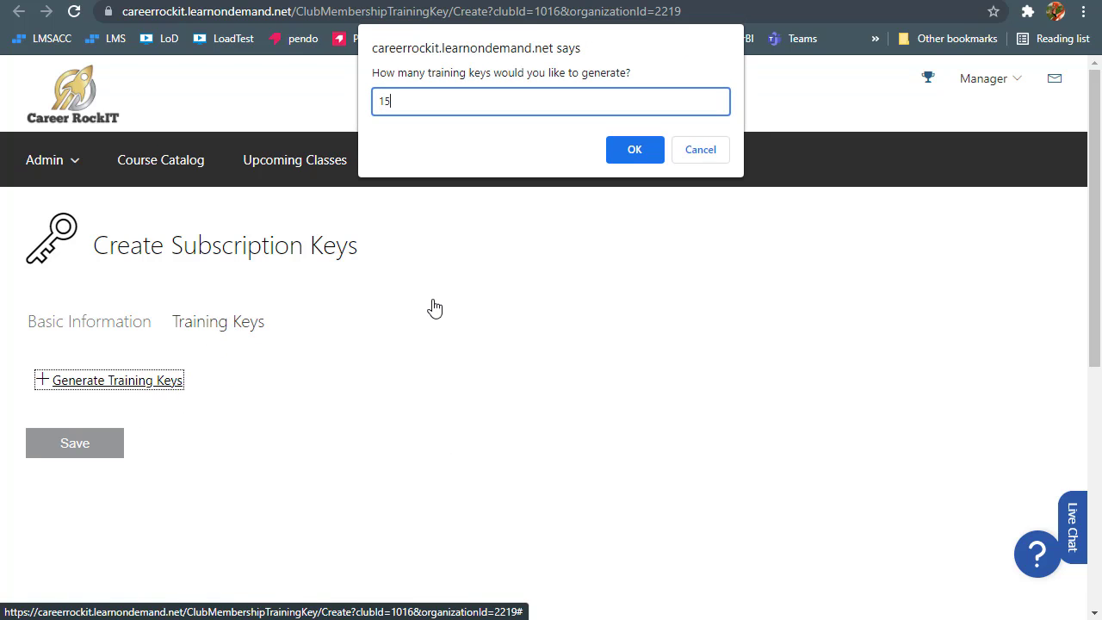
{"action": "left_click", "coordinate": [702, 153]}
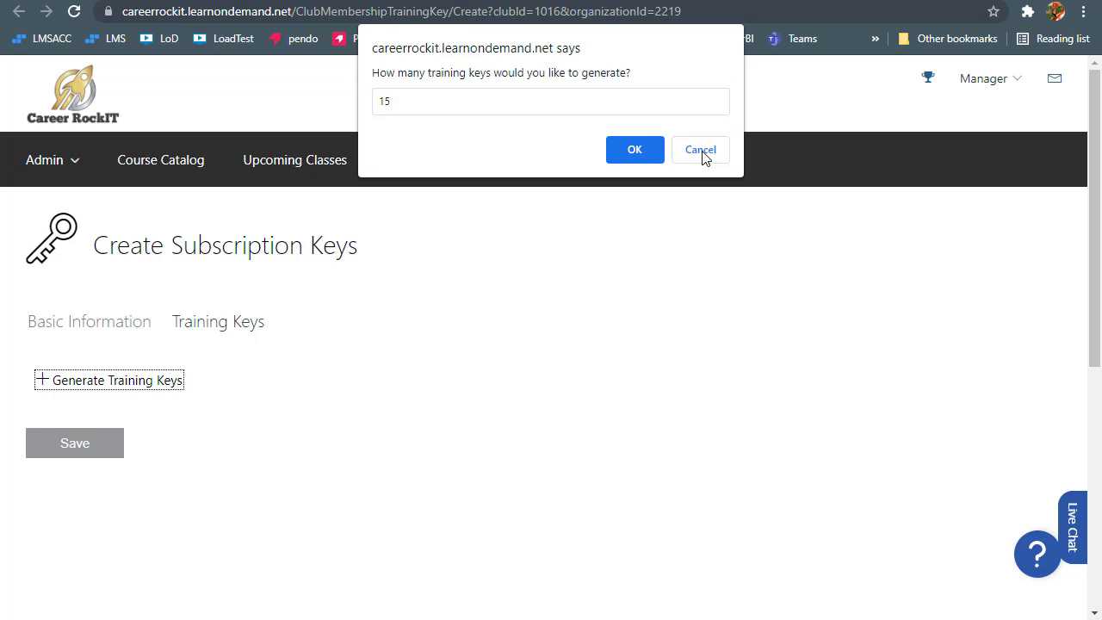
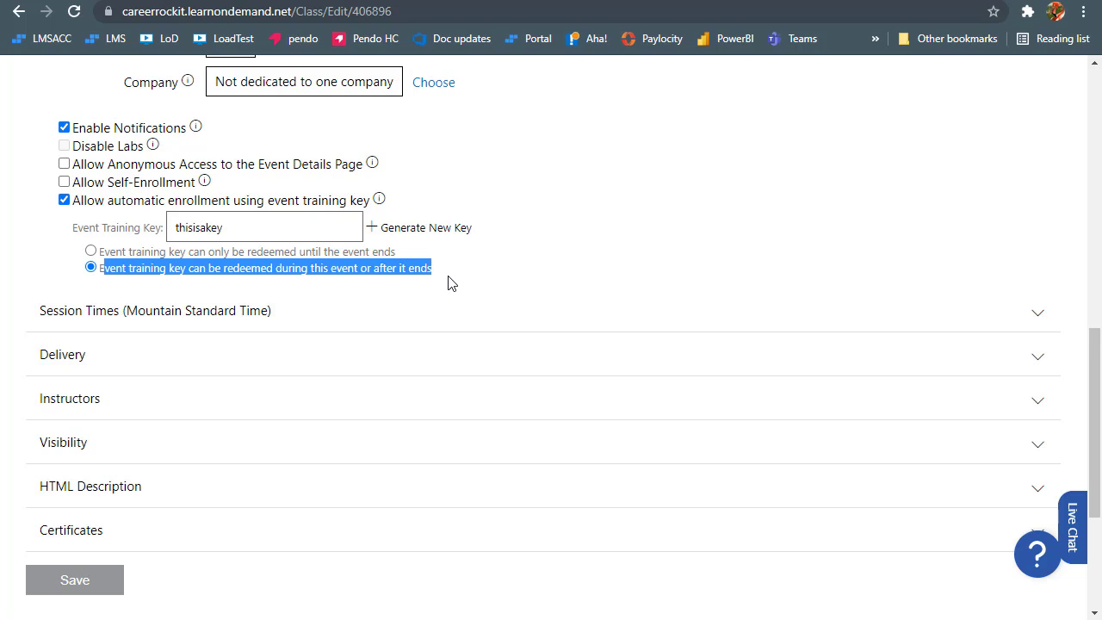
Delete the existing key from the Event Training Key box, leaving it empty
{"action": "left_click", "coordinate": [447, 283]}
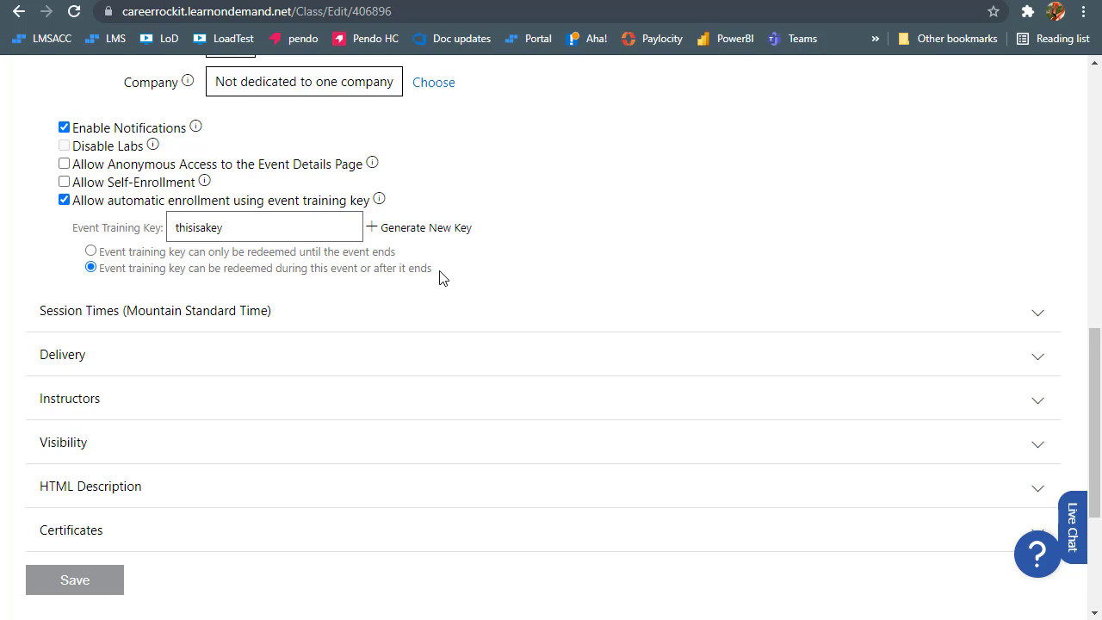
{"action": "left_click_drag", "start_coordinate": [230, 225], "coordinate": [180, 226]}
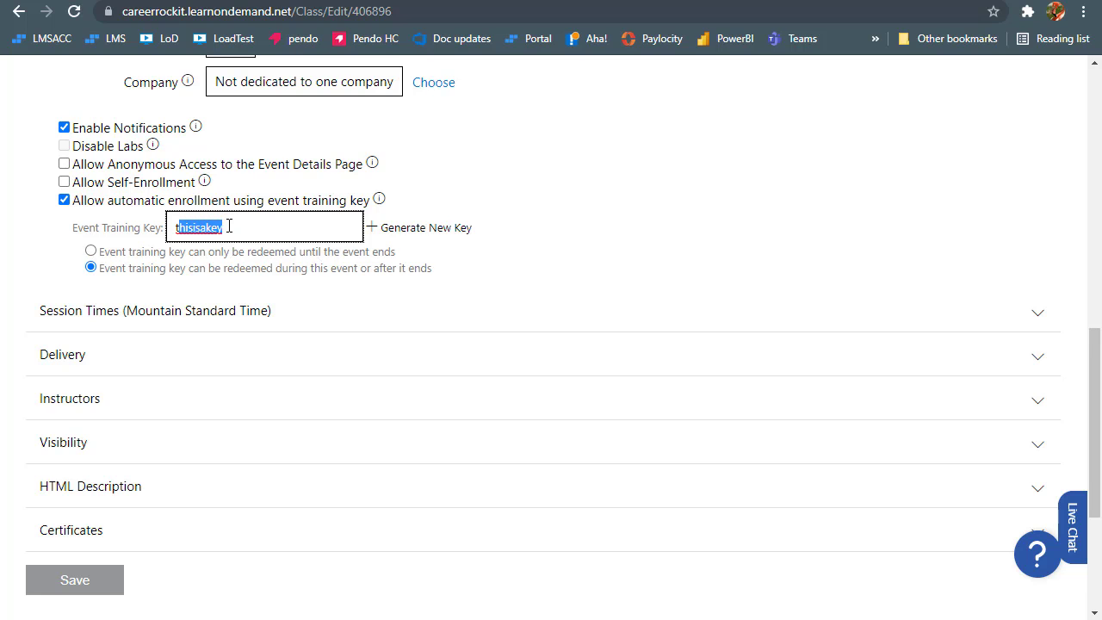
{"action": "key", "text": "BackSpace"}
{"action": "key", "text": "BackSpace"}
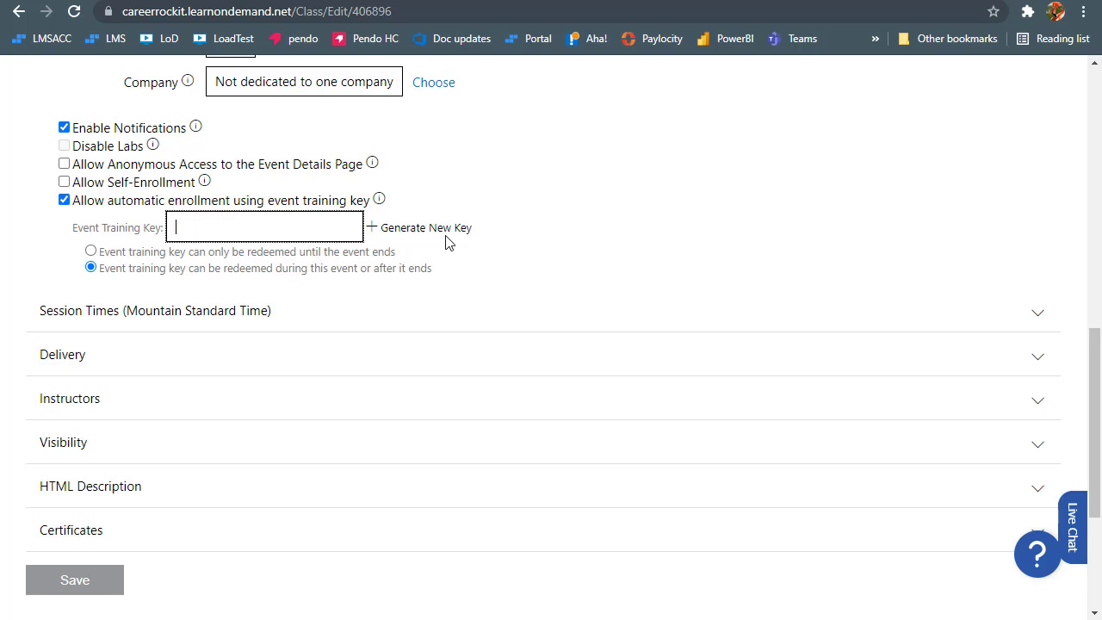
{"action": "left_click", "coordinate": [514, 259]}
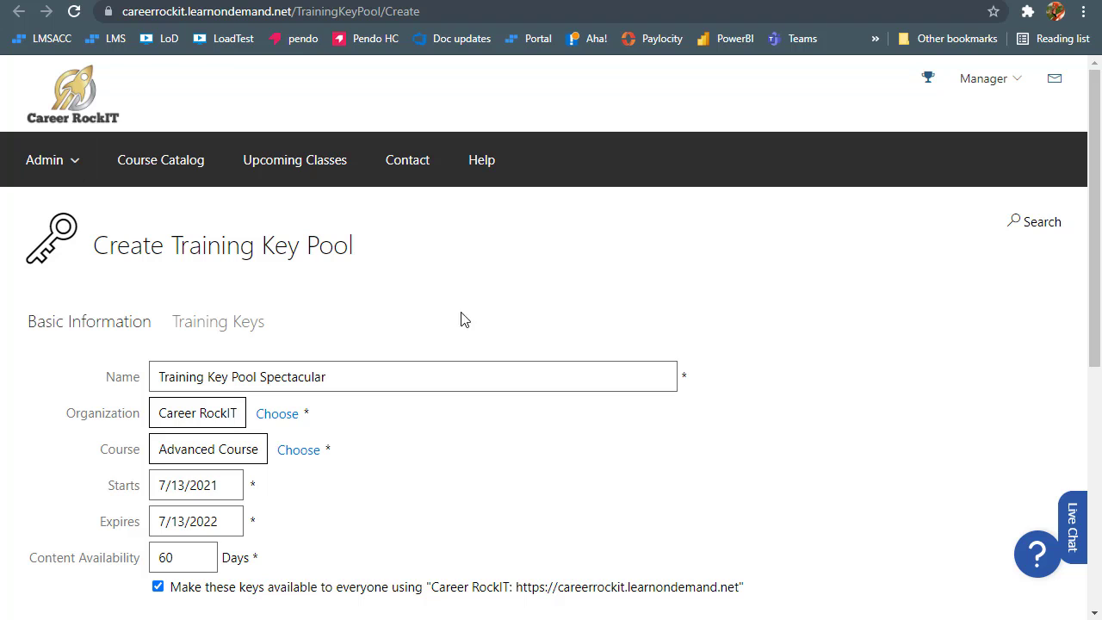
Point out the pool's Starts and Expires date fields and preview each calendar
{"action": "scroll", "coordinate": [471, 305], "scroll_direction": "down", "scroll_amount": 1}
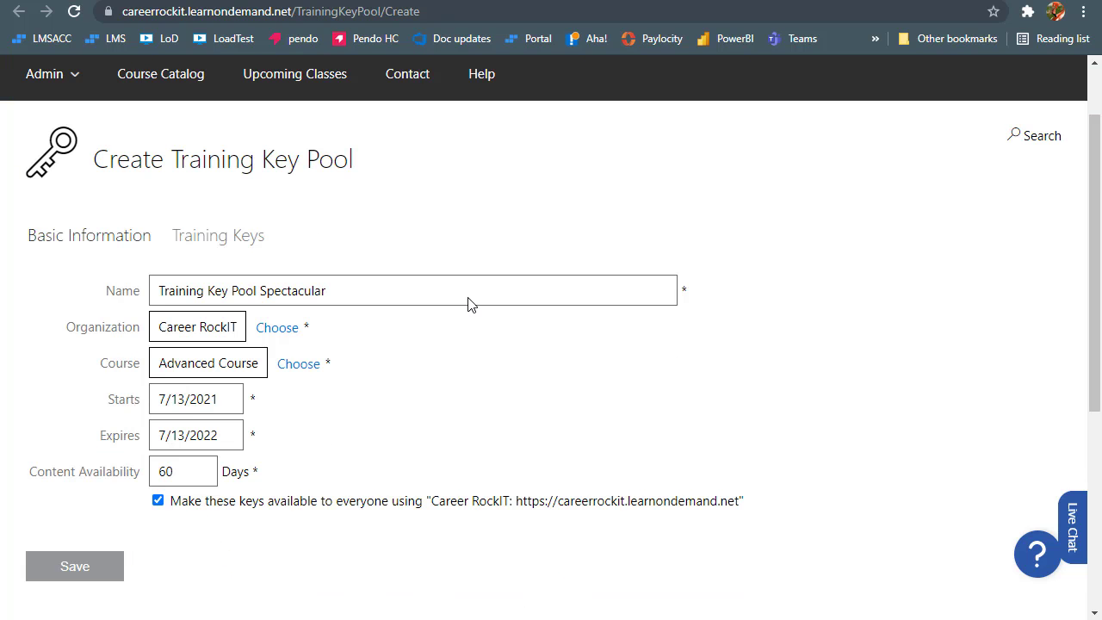
{"action": "scroll", "coordinate": [471, 304], "scroll_direction": "down", "scroll_amount": 1}
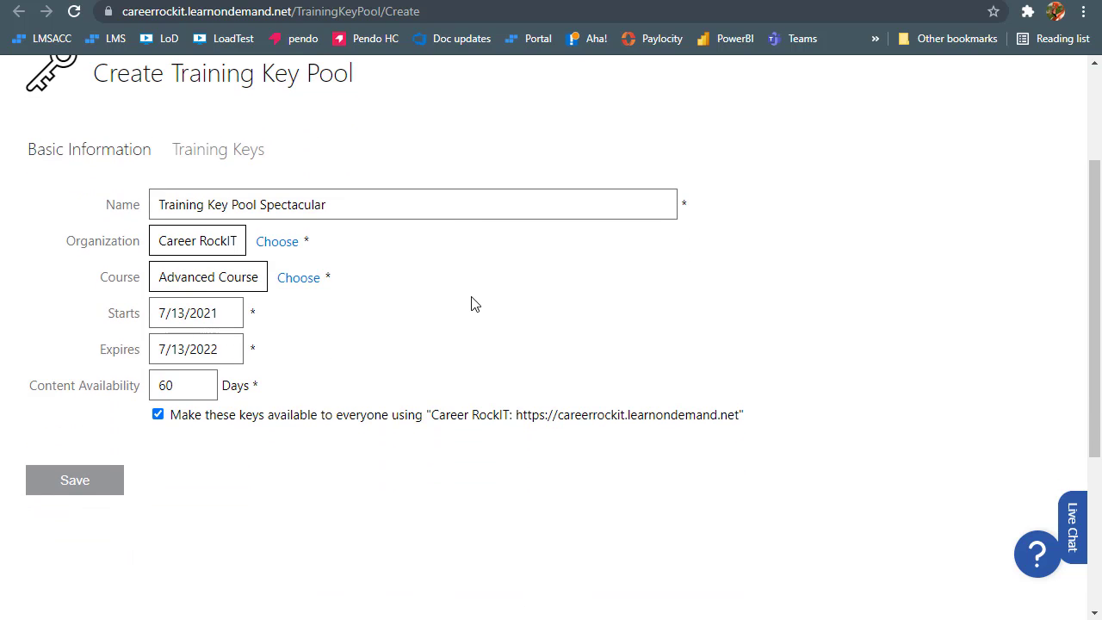
{"action": "left_click_drag", "start_coordinate": [104, 315], "coordinate": [142, 317]}
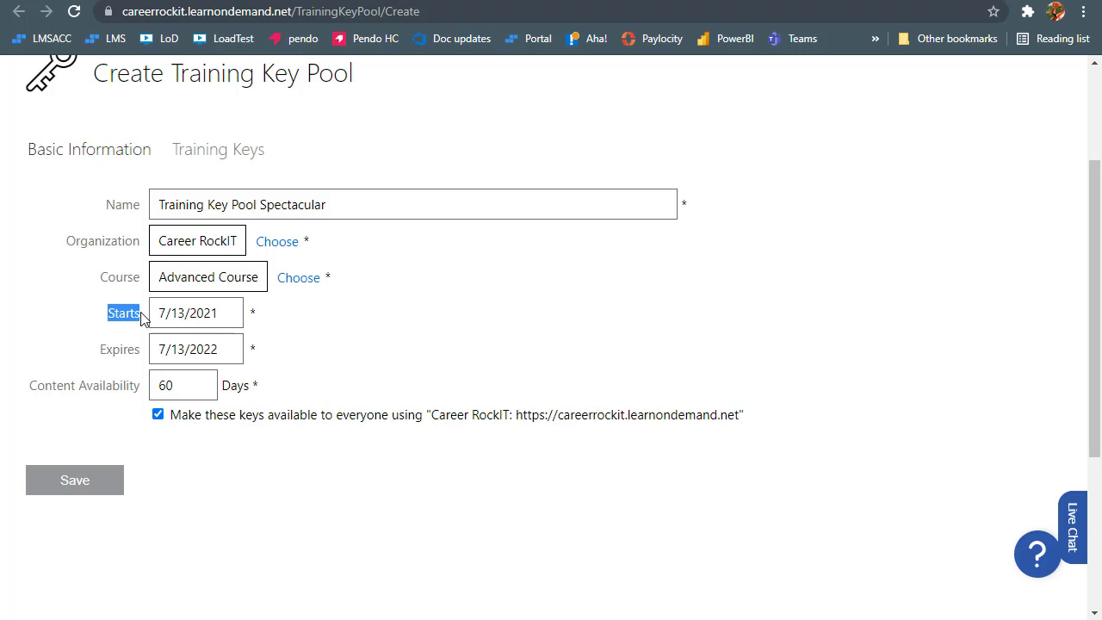
{"action": "left_click", "coordinate": [103, 353]}
{"action": "left_click_drag", "start_coordinate": [102, 353], "coordinate": [143, 355]}
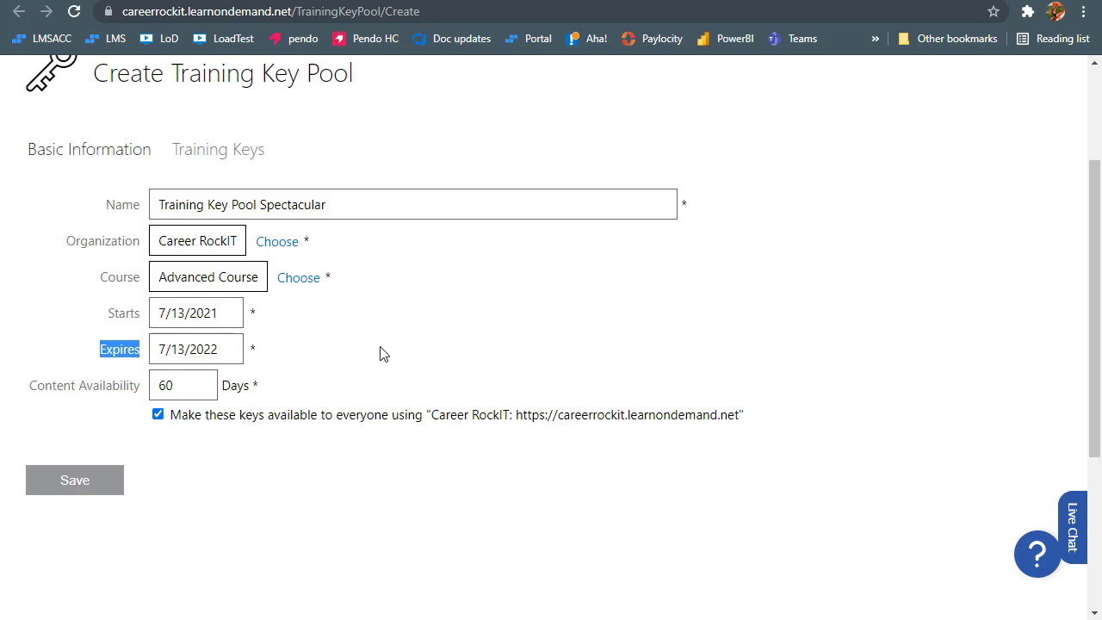
{"action": "left_click", "coordinate": [221, 313]}
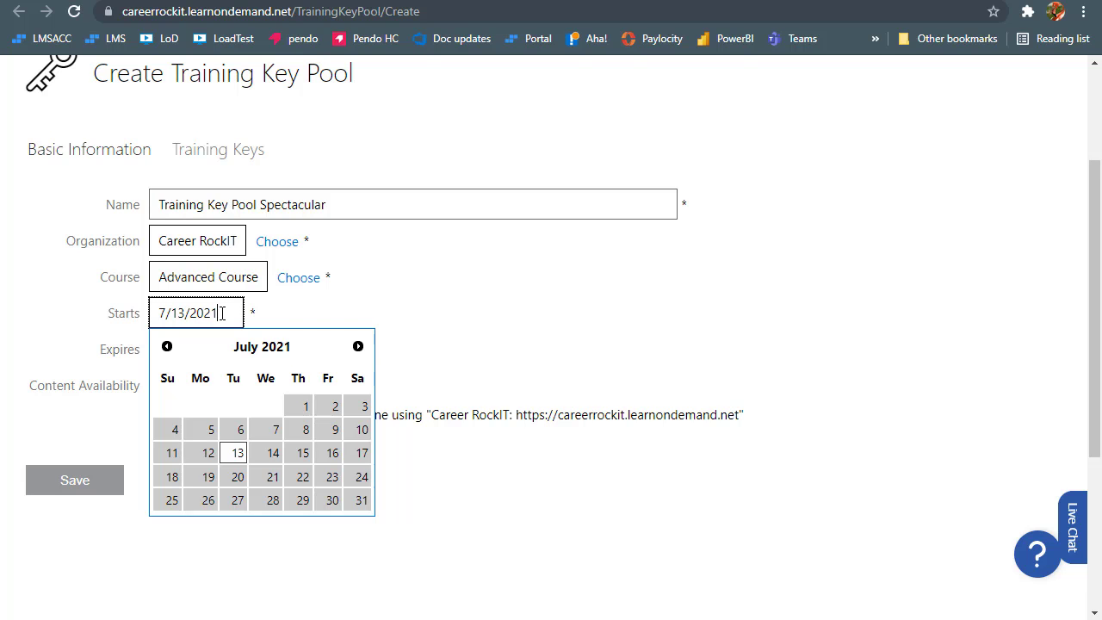
{"action": "left_click", "coordinate": [411, 336]}
{"action": "left_click", "coordinate": [229, 348]}
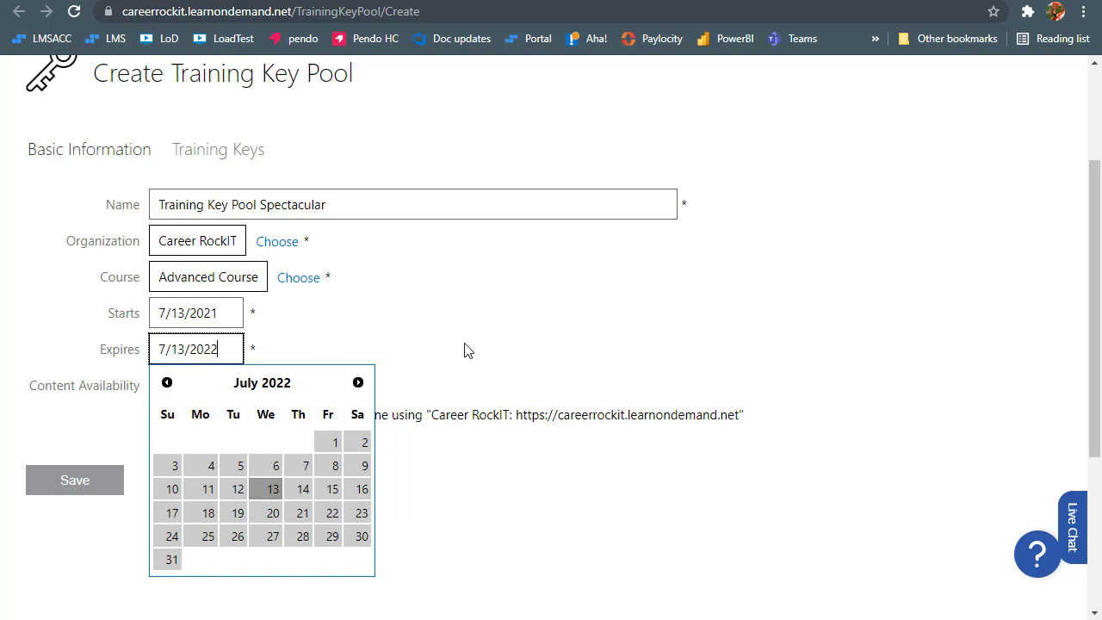
{"action": "left_click", "coordinate": [491, 345]}
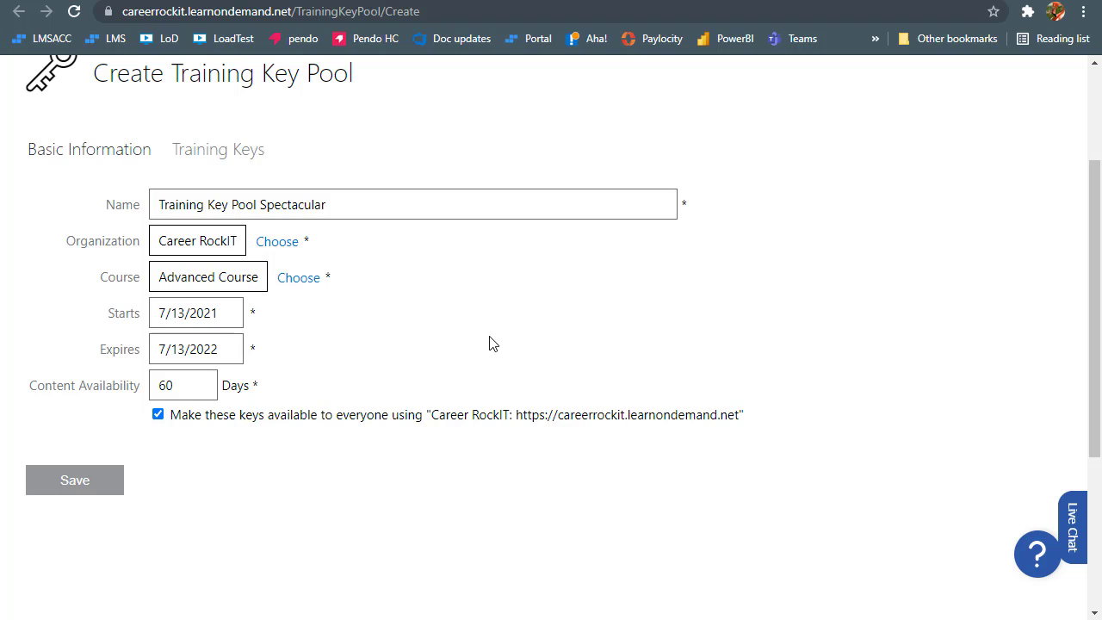
Set the pool start date to August 1, 2021
{"action": "left_click", "coordinate": [231, 310]}
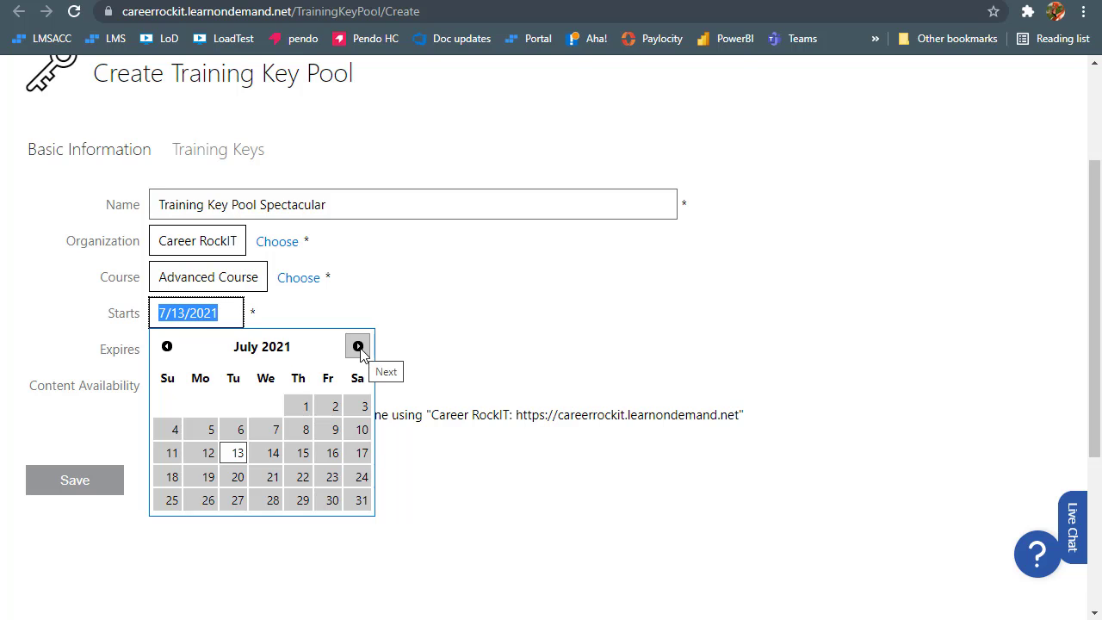
{"action": "left_click", "coordinate": [358, 347]}
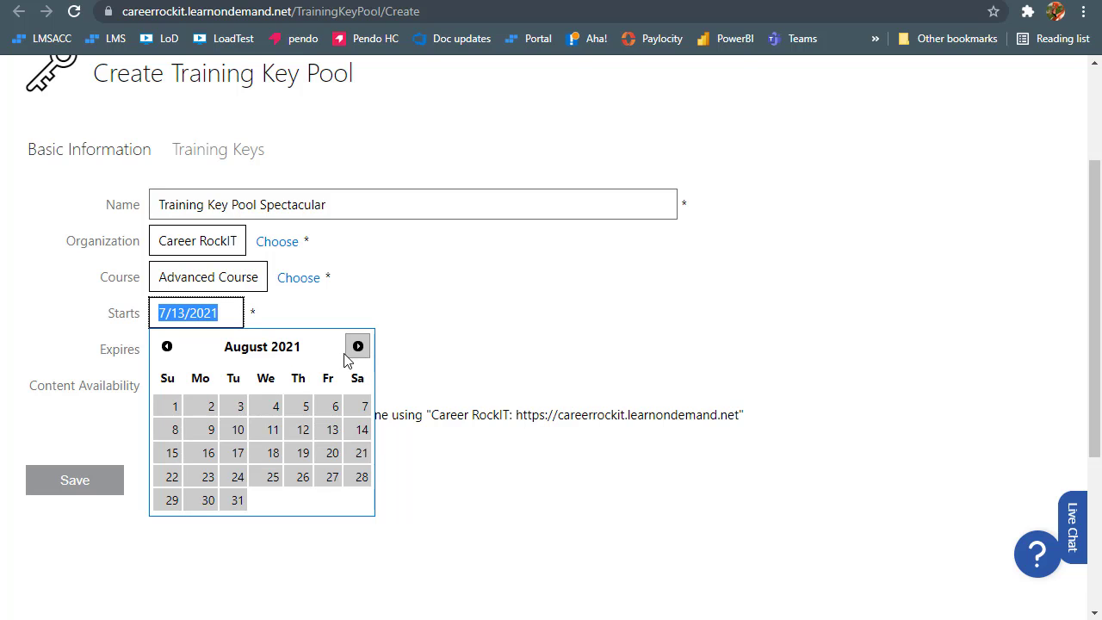
{"action": "left_click", "coordinate": [168, 407]}
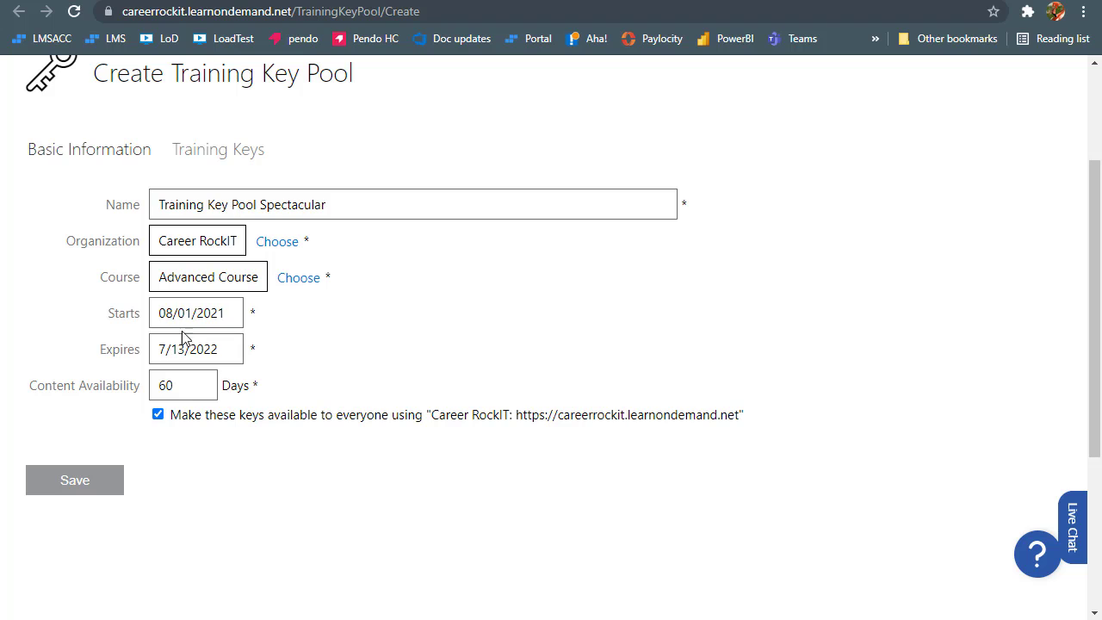
Set the pool expiry date to 07/31/2100 by picking July 31 and changing the year
{"action": "left_click_drag", "start_coordinate": [231, 350], "coordinate": [207, 349]}
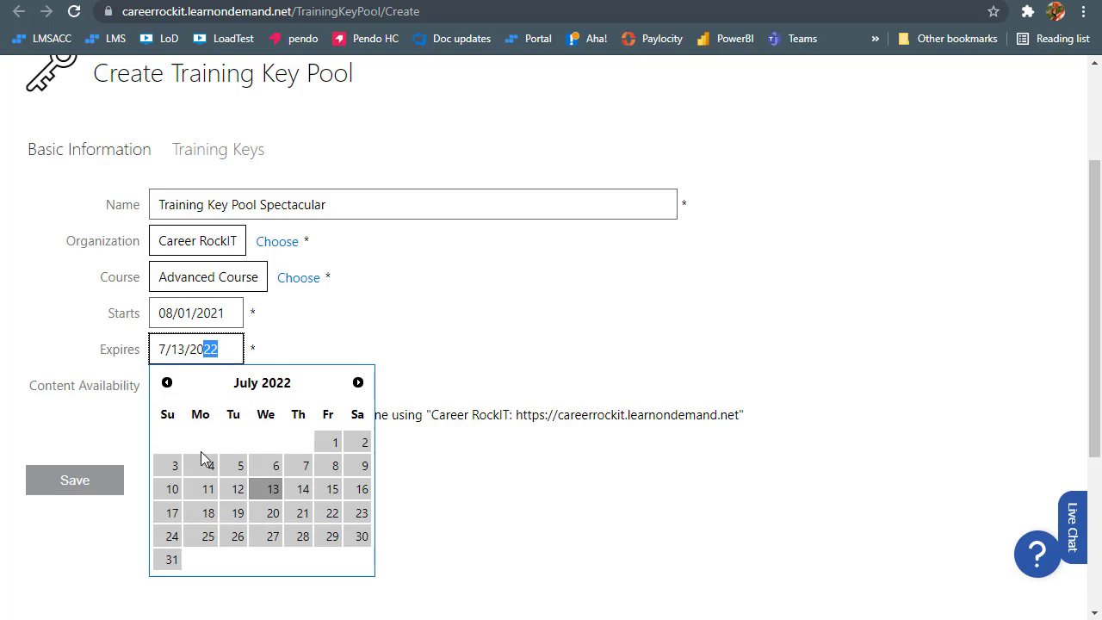
{"action": "left_click", "coordinate": [170, 561]}
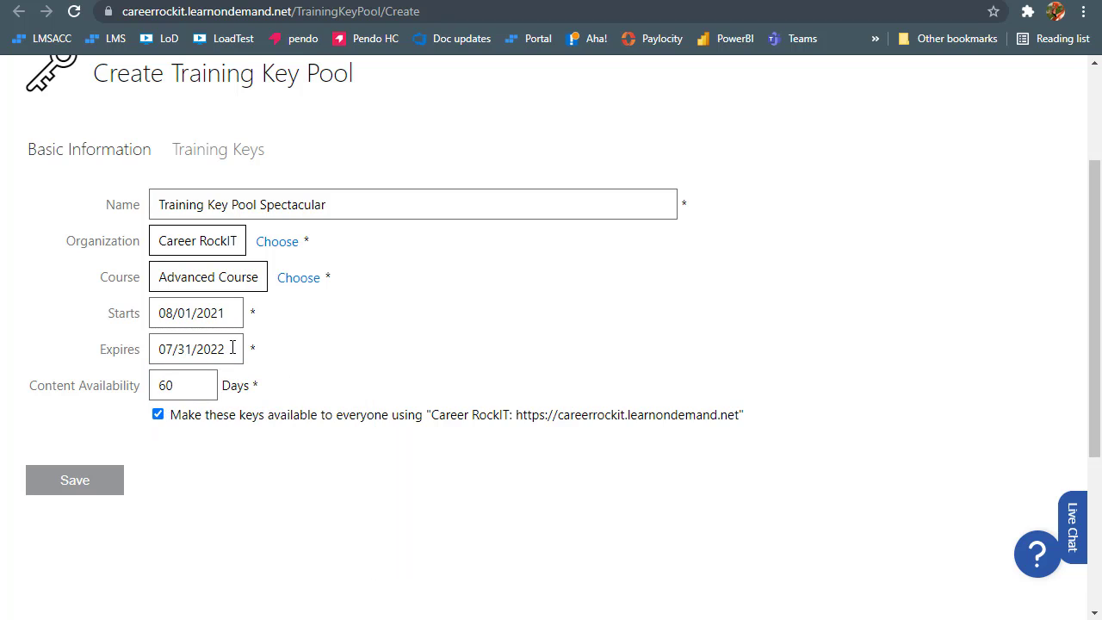
{"action": "left_click_drag", "start_coordinate": [231, 350], "coordinate": [205, 350]}
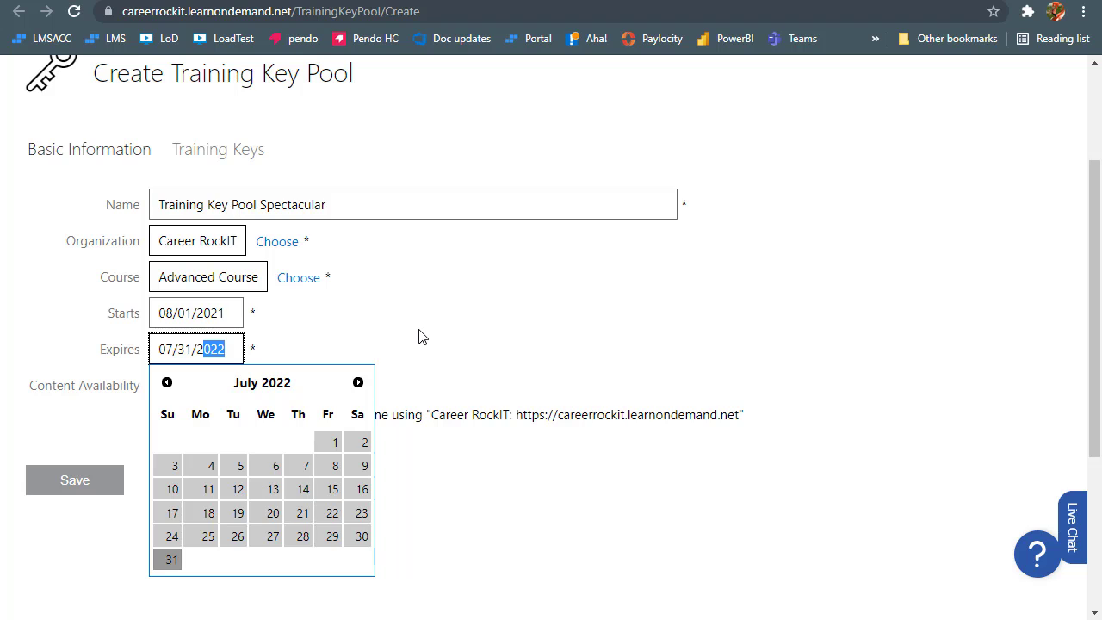
{"action": "type", "text": "100"}
{"action": "left_click", "coordinate": [479, 317]}
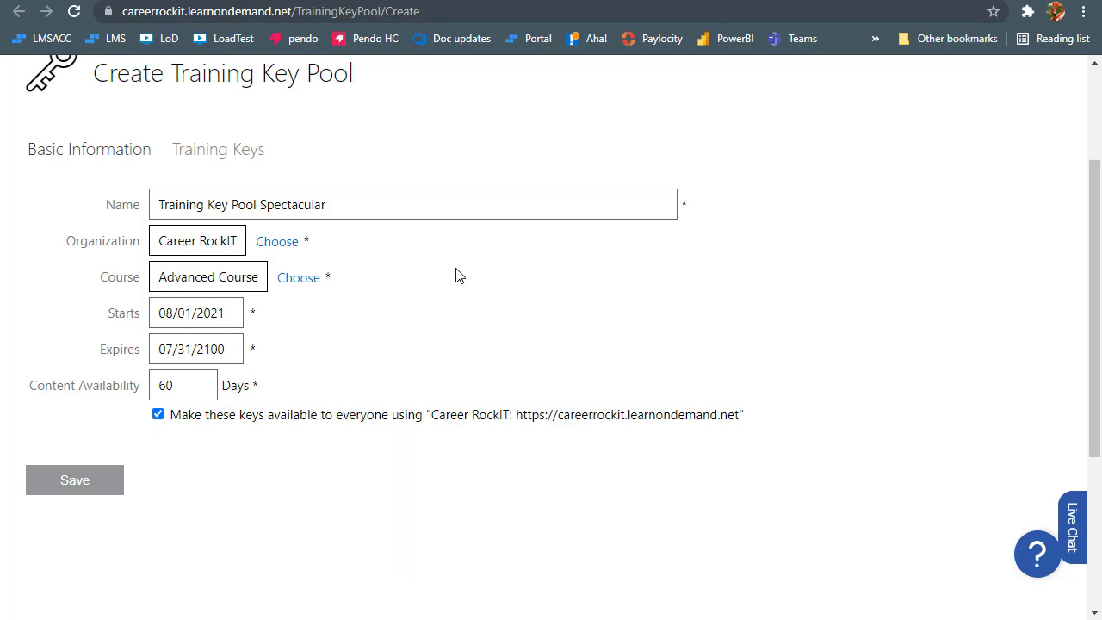
{"action": "left_click", "coordinate": [224, 348]}
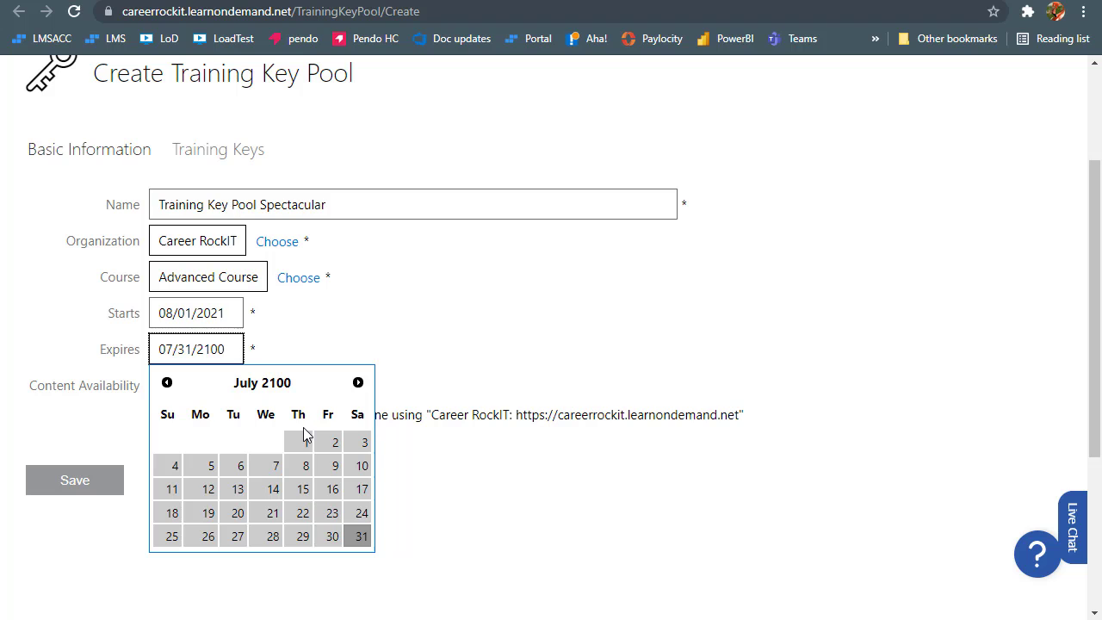
{"action": "left_click", "coordinate": [387, 324]}
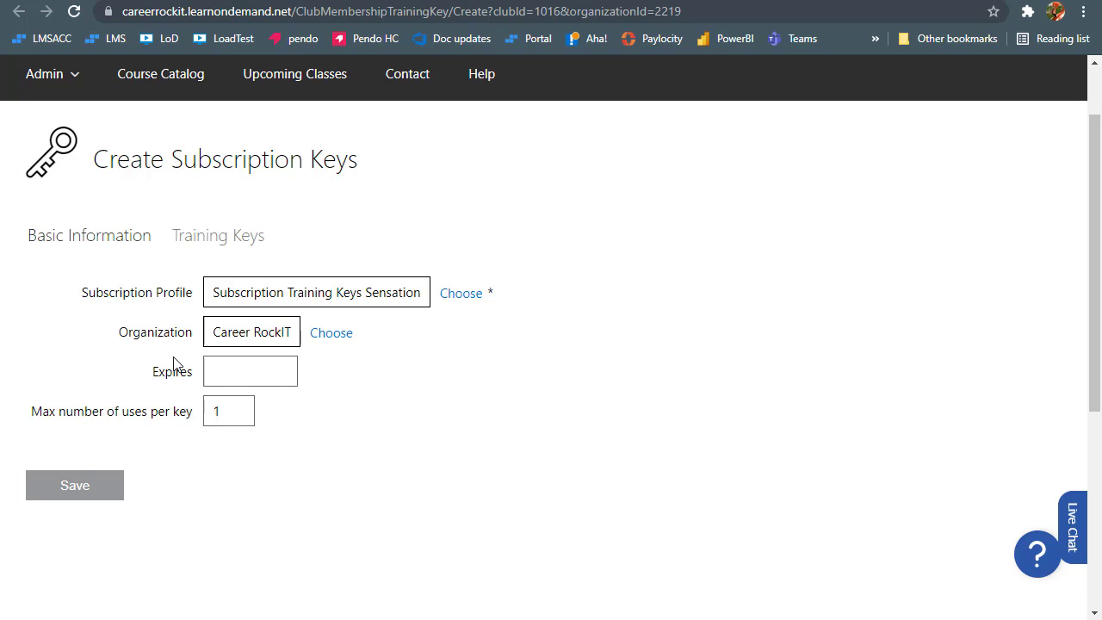
Set the subscription keys expiry date to 07/23/2021 from the July 2021 calendar
{"action": "left_click_drag", "start_coordinate": [188, 370], "coordinate": [123, 382]}
{"action": "left_click", "coordinate": [265, 381]}
{"action": "left_click", "coordinate": [567, 382]}
{"action": "left_click", "coordinate": [244, 376]}
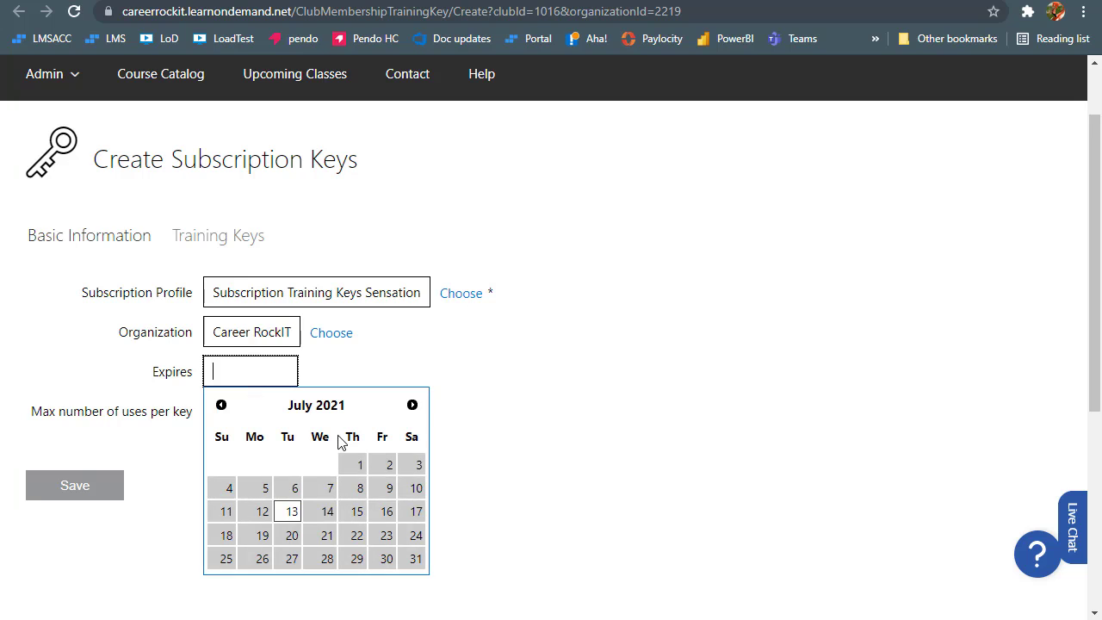
{"action": "left_click", "coordinate": [389, 538]}
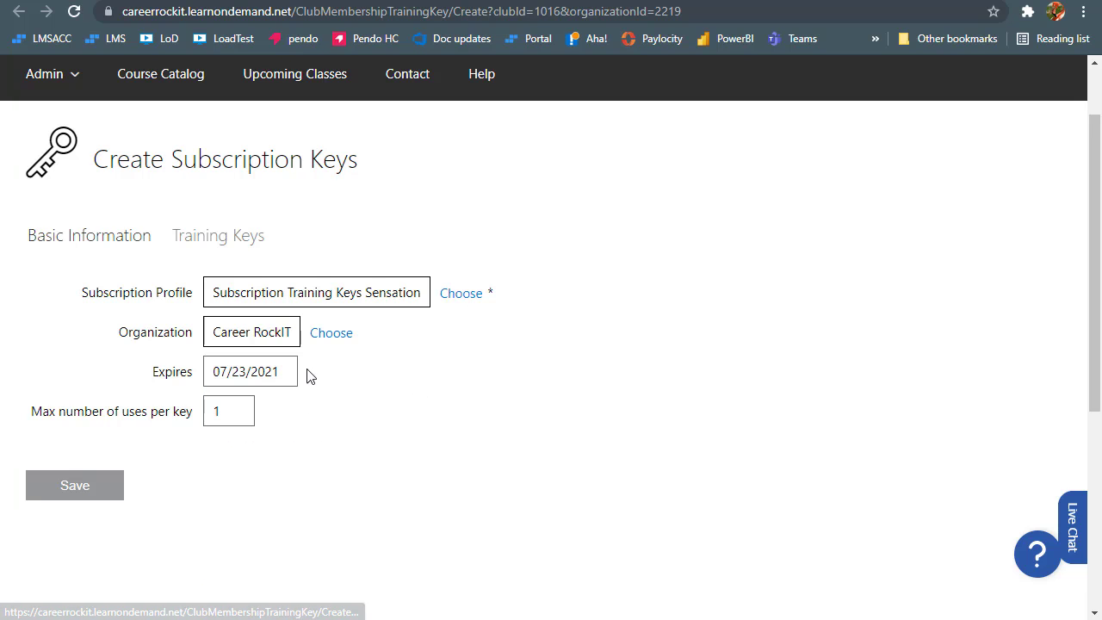
{"action": "left_click_drag", "start_coordinate": [271, 369], "coordinate": [215, 370]}
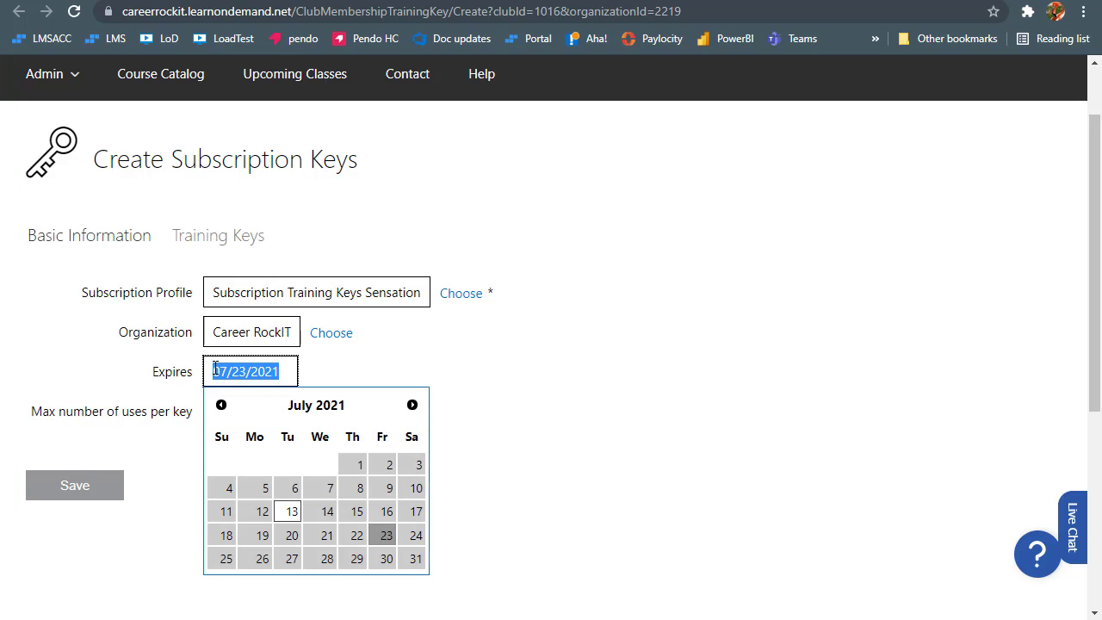
{"action": "left_click", "coordinate": [571, 347]}
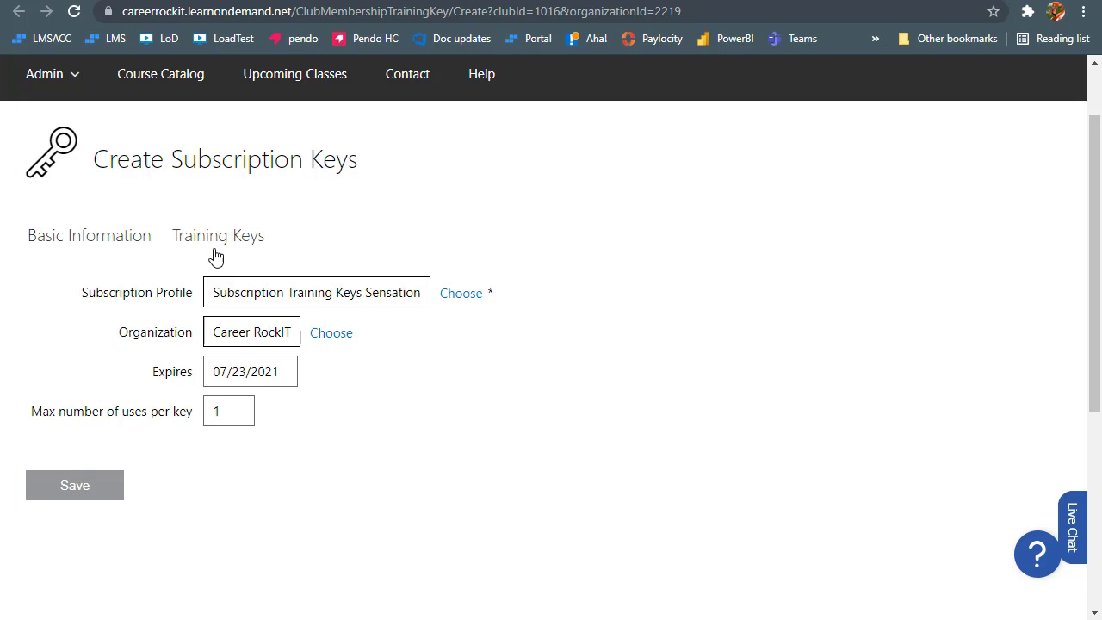
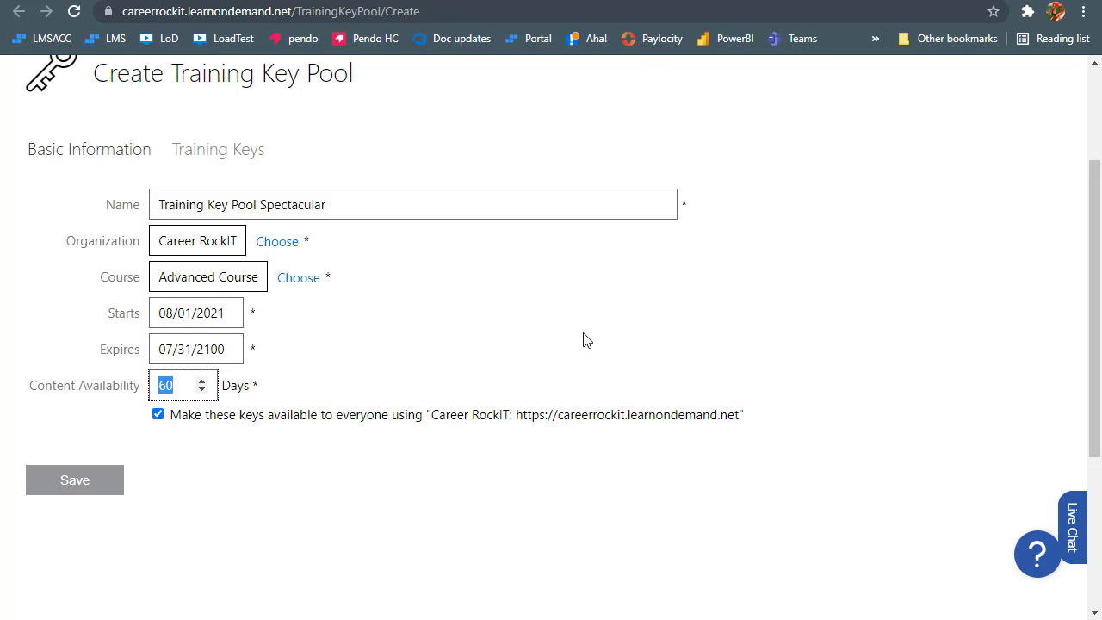
Clear the pool's Content Availability field, replacing the earlier 180 and 250 entries
{"action": "type", "text": "180"}
{"action": "key", "text": "ctrl+a"}
{"action": "type", "text": "250"}
{"action": "key", "text": "BackSpace"}
{"action": "key", "text": "BackSpace"}
{"action": "key", "text": "BackSpace"}
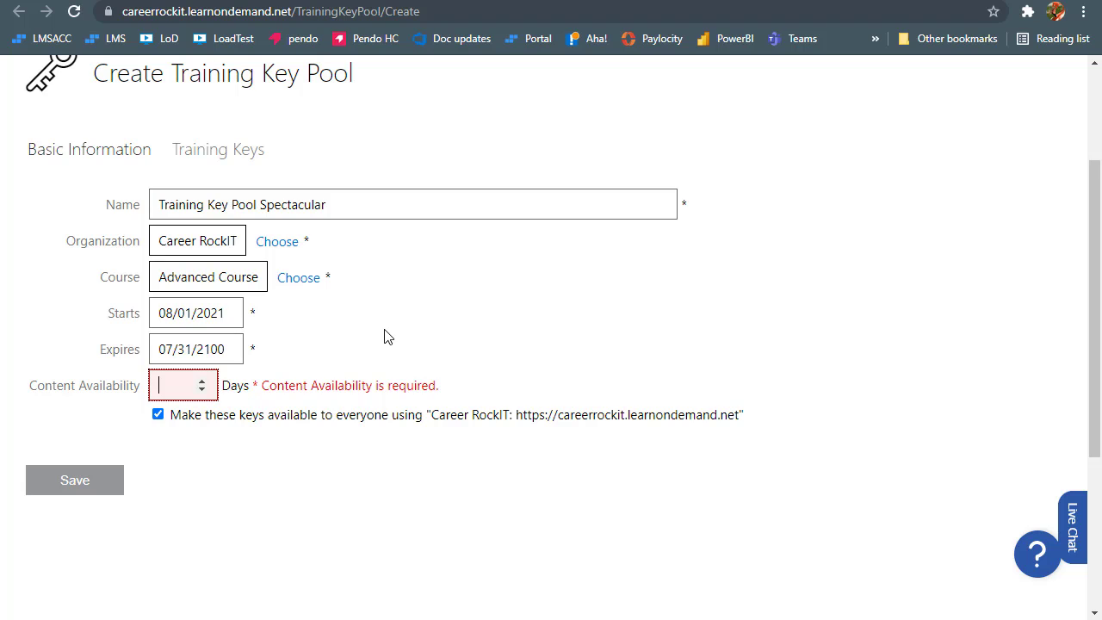
Enter 50 days of content availability and point out the make-keys-available-to-everyone option
{"action": "type", "text": "50"}
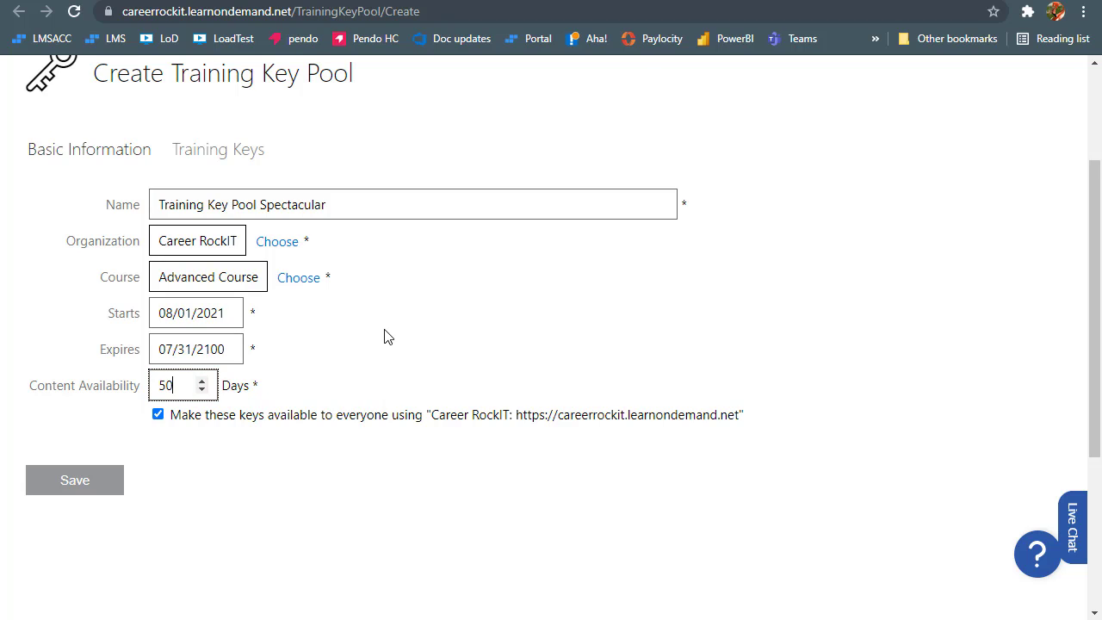
{"action": "left_click", "coordinate": [385, 336]}
{"action": "left_click_drag", "start_coordinate": [173, 417], "coordinate": [755, 423]}
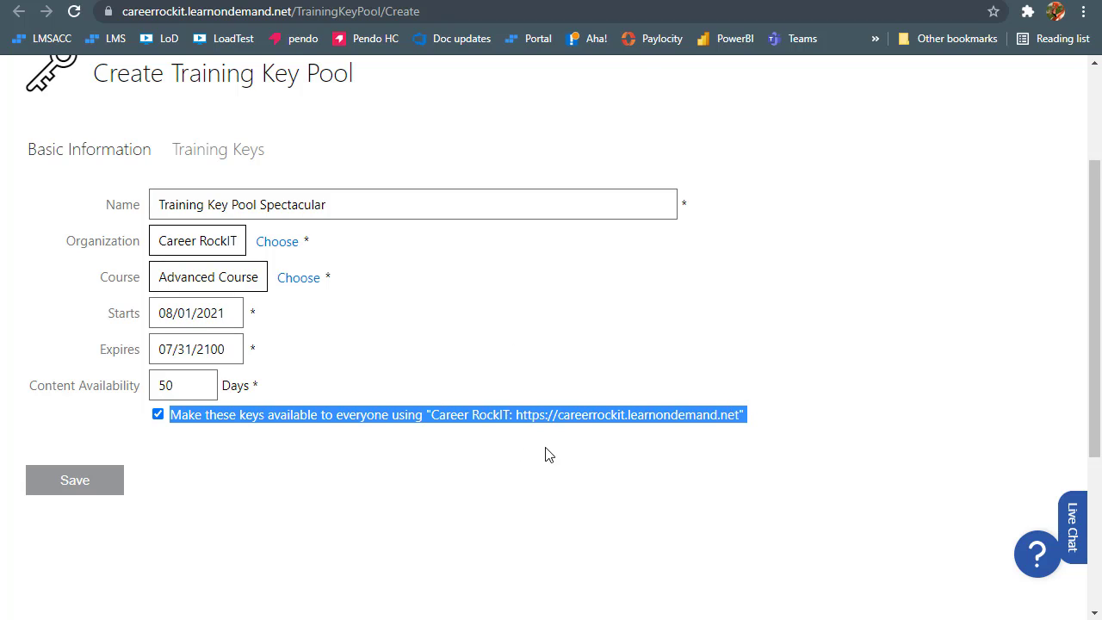
{"action": "left_click", "coordinate": [427, 325]}
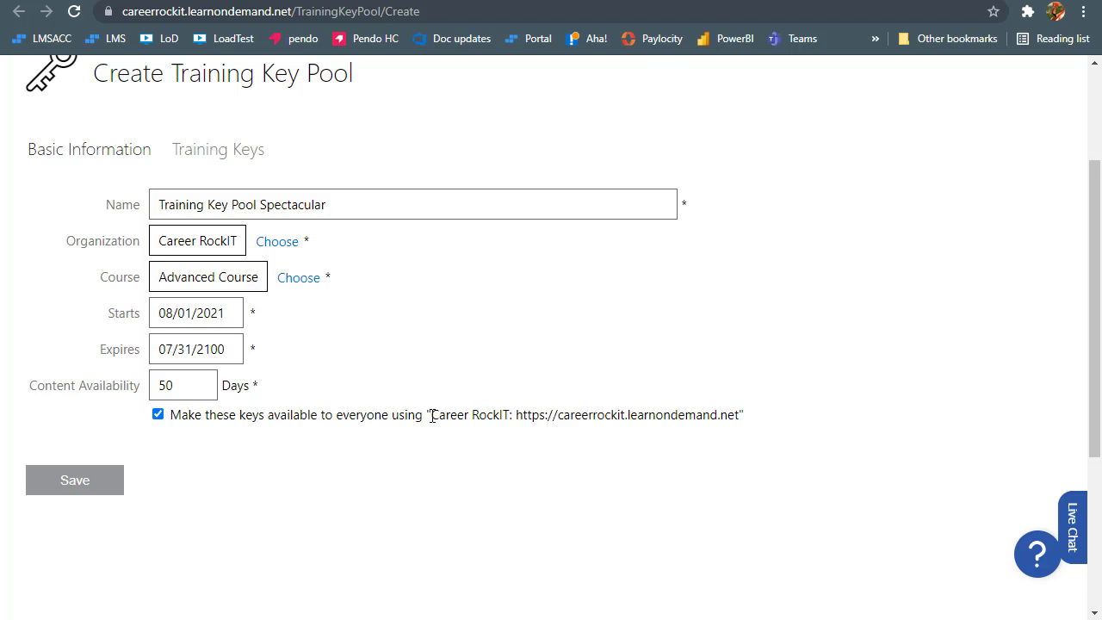
Point out the Career RockIT site name and address, then return to the subscription profile page
{"action": "left_click_drag", "start_coordinate": [433, 416], "coordinate": [738, 416]}
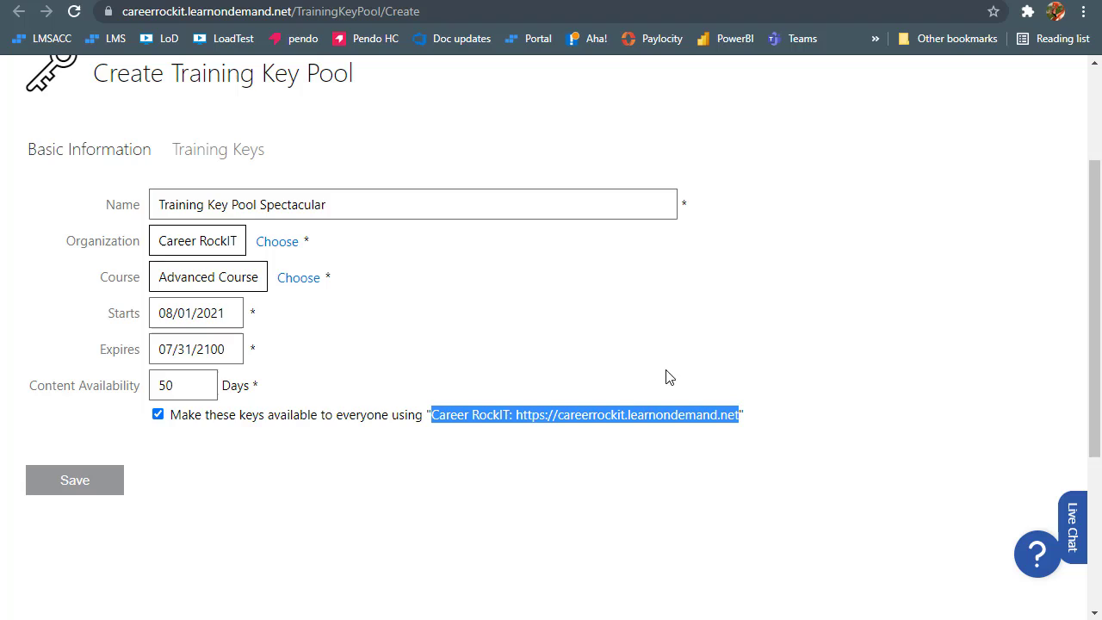
{"action": "left_click", "coordinate": [419, 288]}
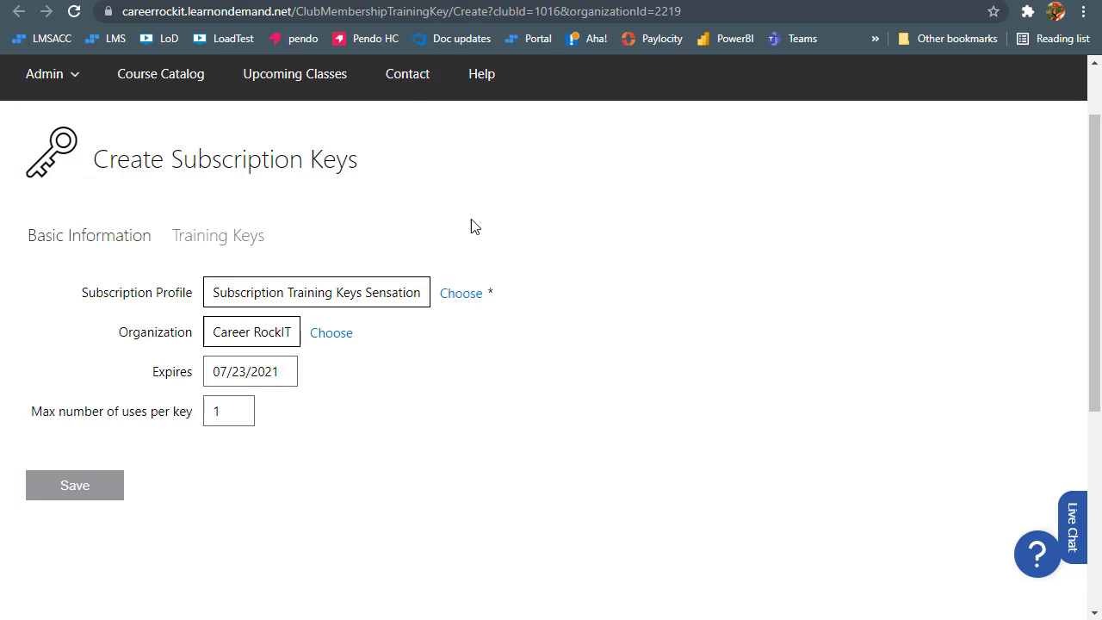
{"action": "left_click", "coordinate": [397, 0]}
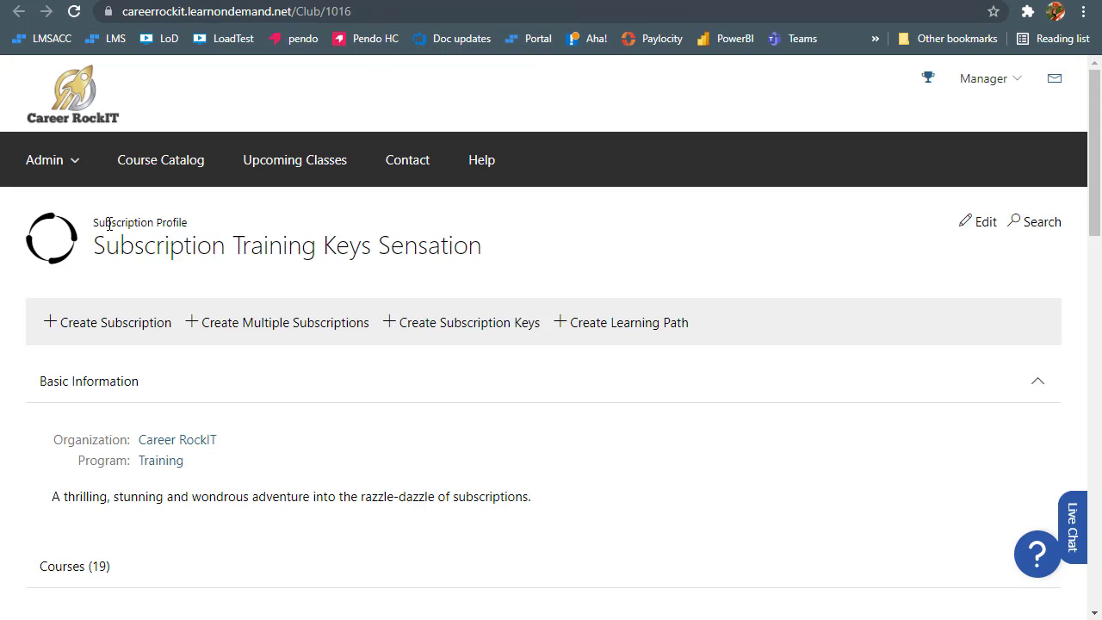
Open the Edit Subscription Profile form and point out its 180-day Duration in Basic Information
{"action": "left_click", "coordinate": [972, 226]}
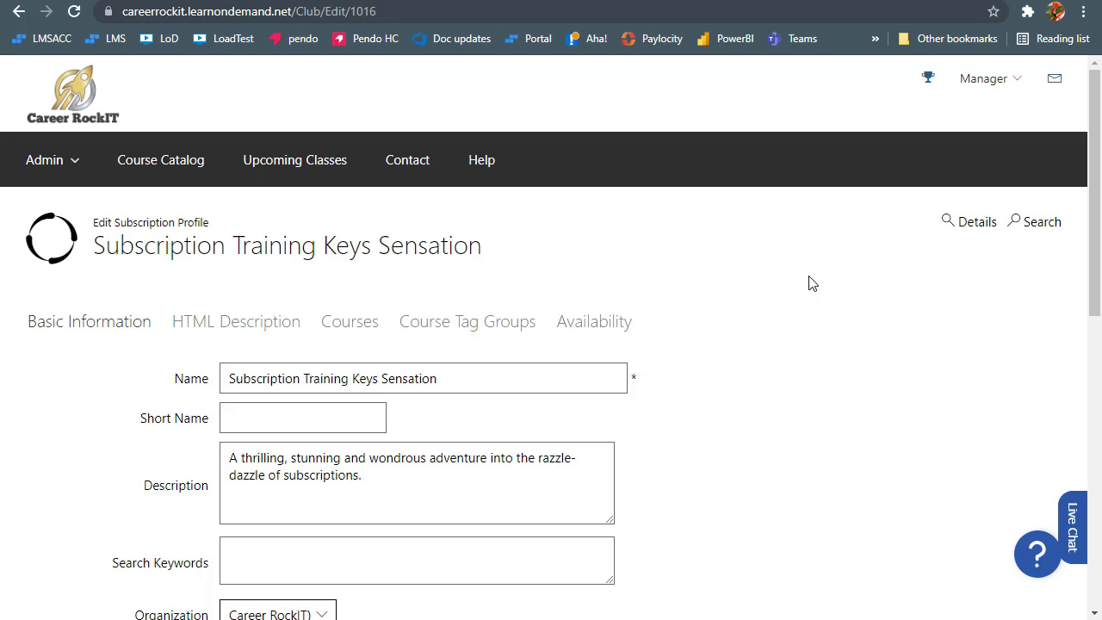
{"action": "scroll", "coordinate": [814, 284], "scroll_direction": "down", "scroll_amount": 2}
{"action": "scroll", "coordinate": [813, 285], "scroll_direction": "down", "scroll_amount": 1}
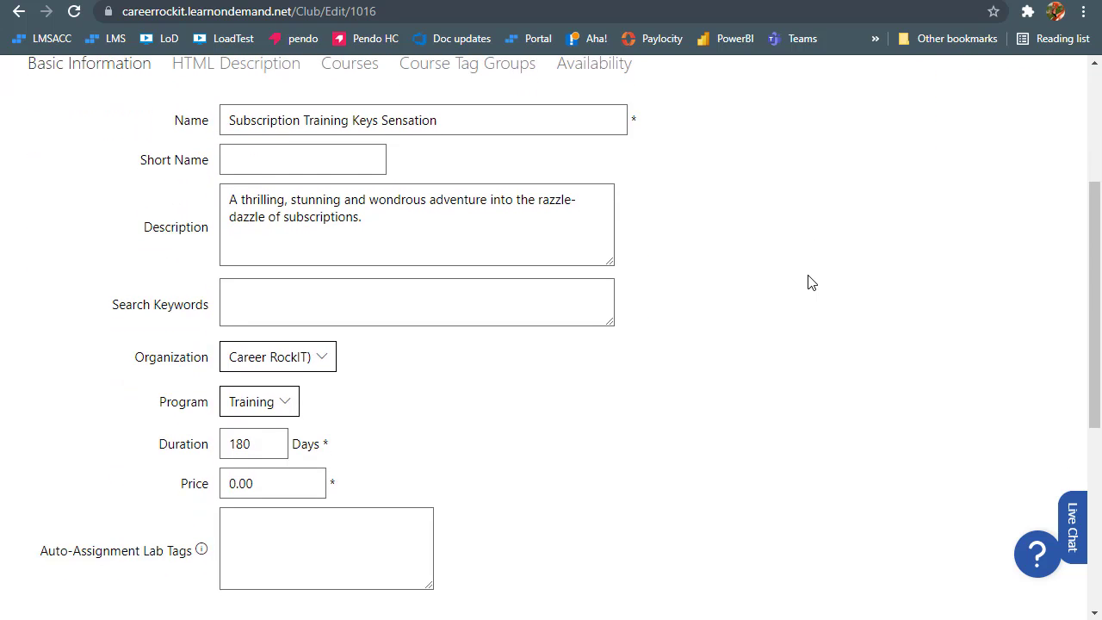
{"action": "scroll", "coordinate": [810, 284], "scroll_direction": "down", "scroll_amount": 2}
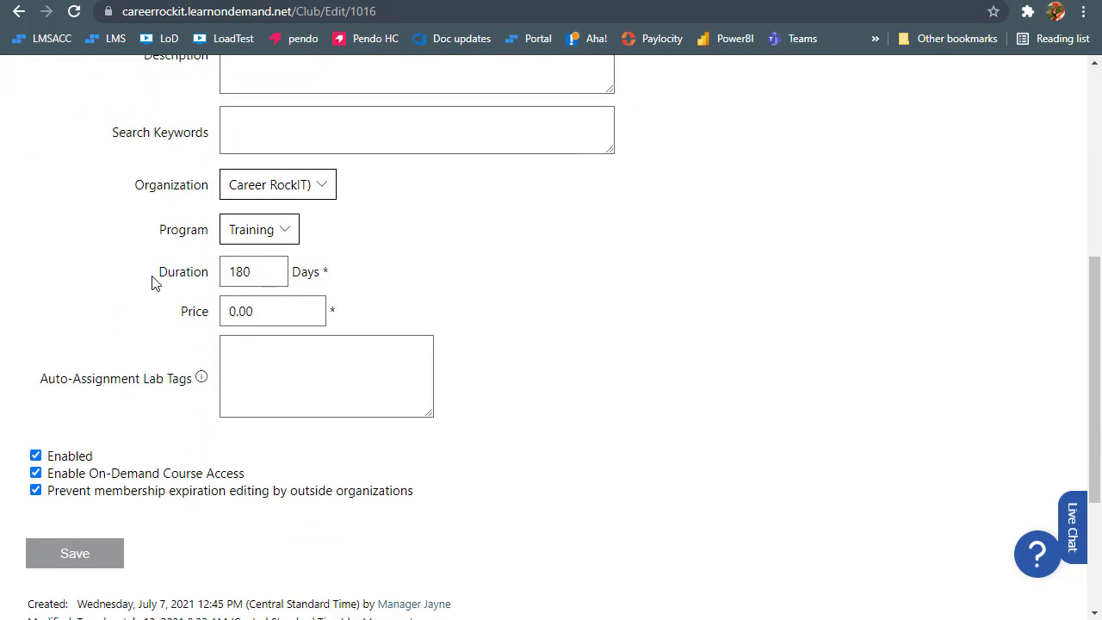
{"action": "left_click_drag", "start_coordinate": [152, 281], "coordinate": [211, 272]}
{"action": "left_click", "coordinate": [252, 272]}
{"action": "double_click", "coordinate": [180, 273]}
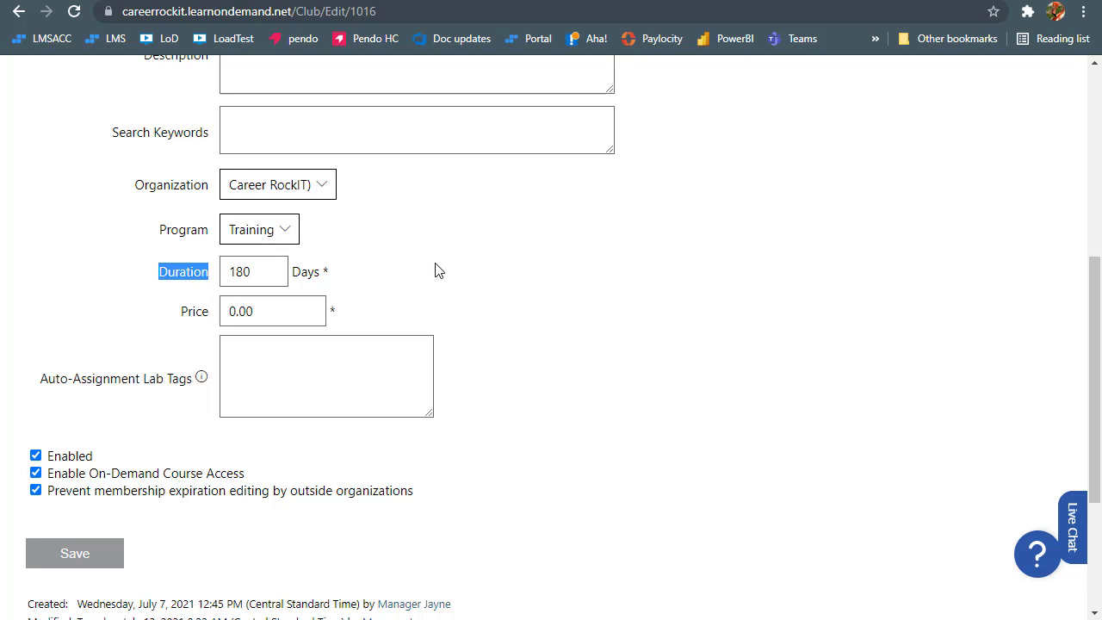
{"action": "scroll", "coordinate": [435, 271], "scroll_direction": "up", "scroll_amount": 4}
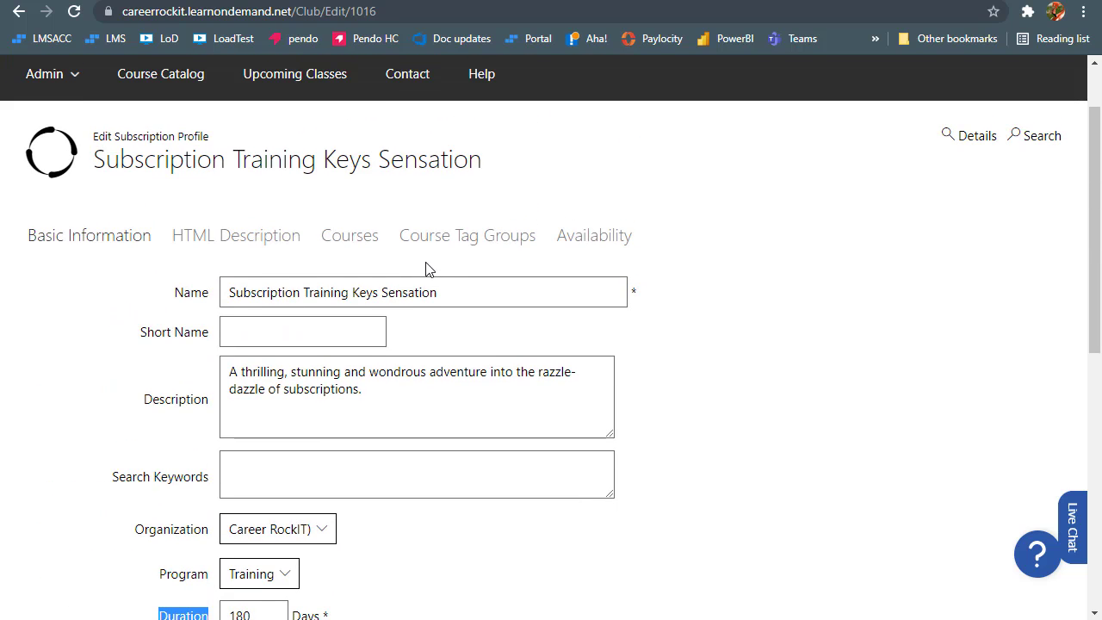
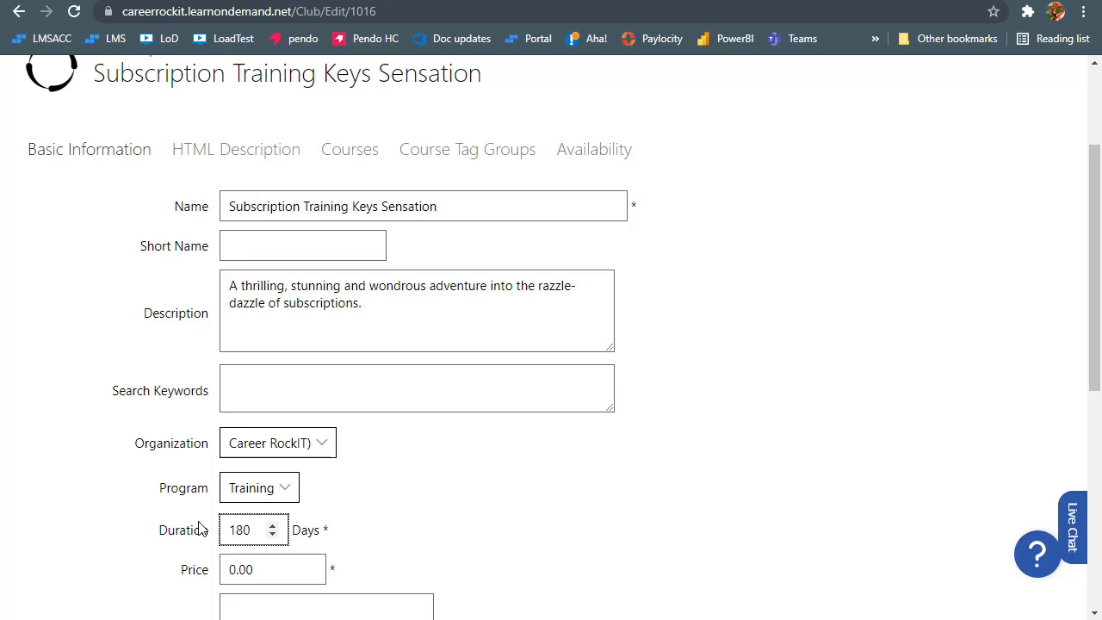
Replace the 180-day subscription Duration with 365 days and highlight the new value
{"action": "double_click", "coordinate": [240, 527]}
{"action": "type", "text": "365"}
{"action": "left_click", "coordinate": [143, 535]}
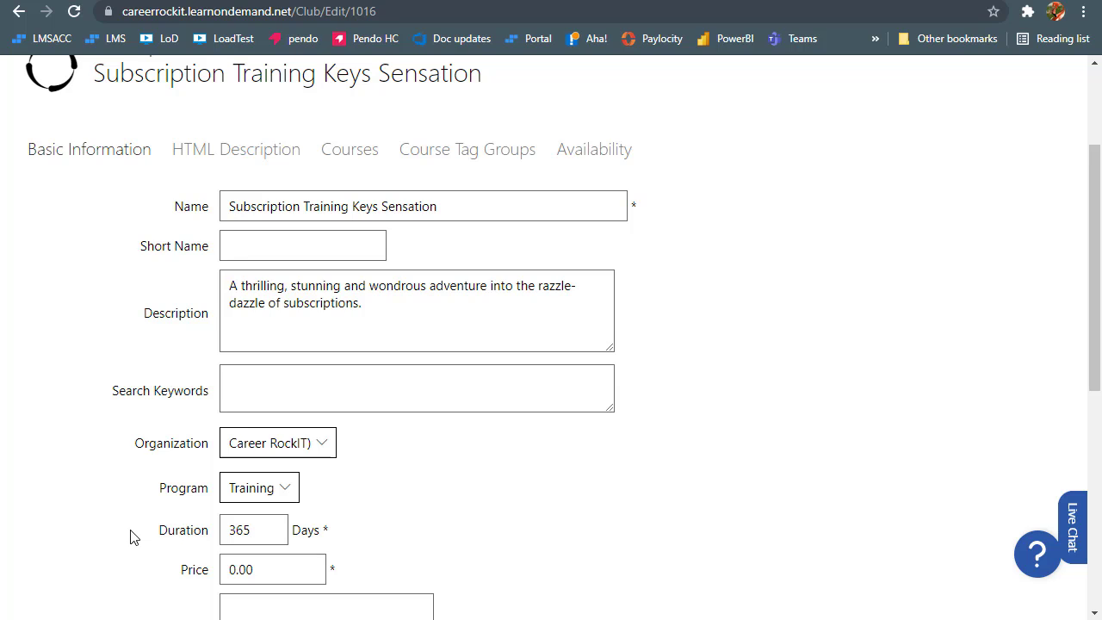
{"action": "double_click", "coordinate": [239, 530]}
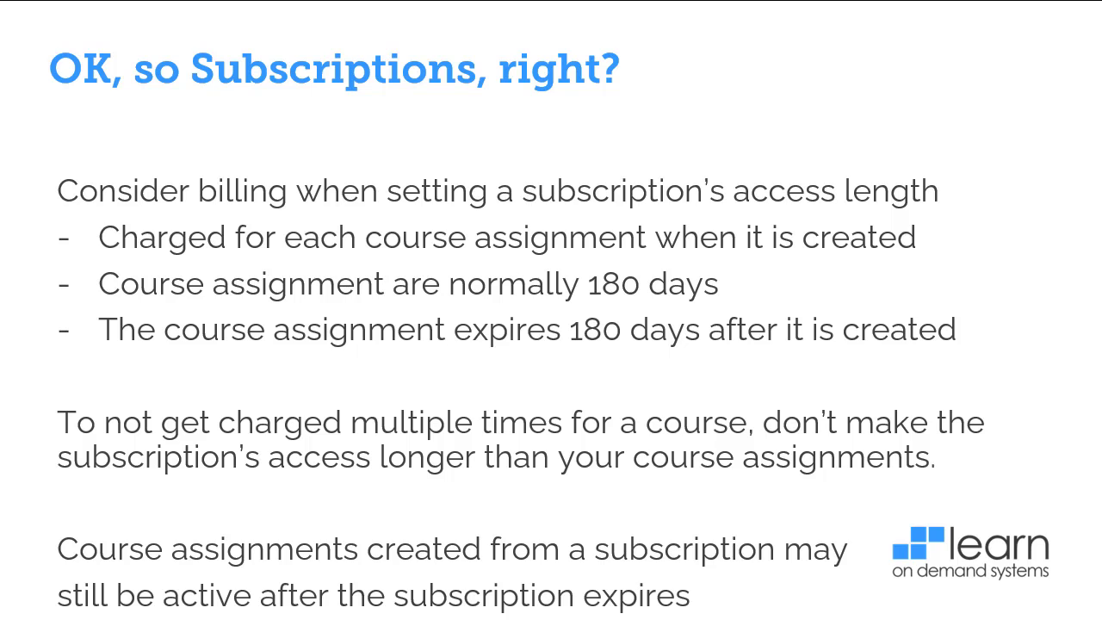
Advance the slideshow past the subscriptions slide
{"action": "left_click", "coordinate": [591, 451]}
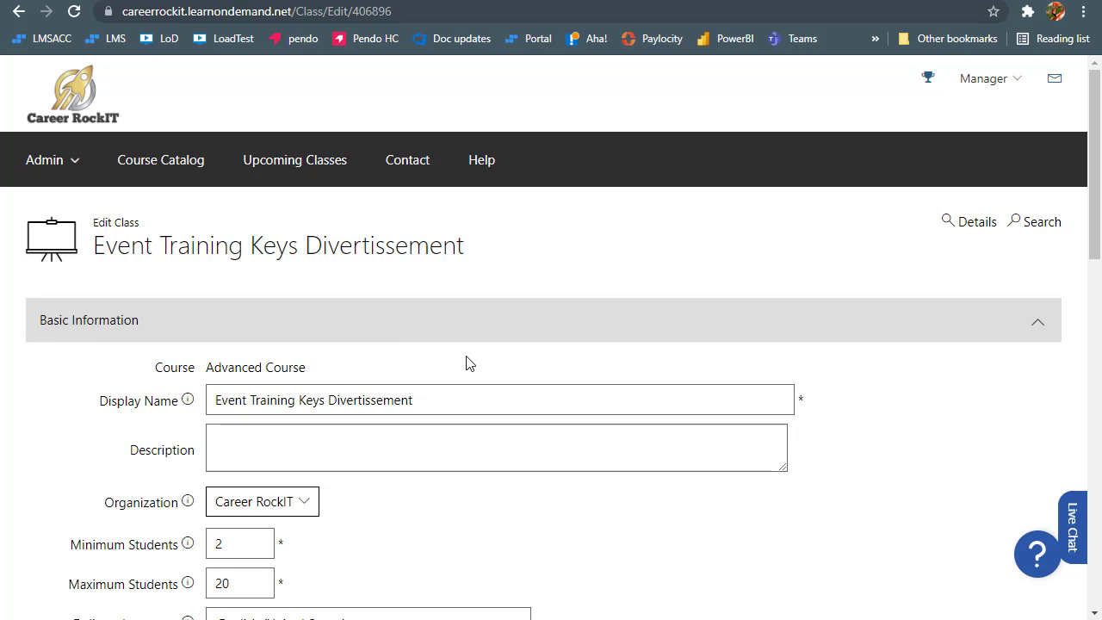
{"action": "scroll", "coordinate": [468, 362], "scroll_direction": "down", "scroll_amount": 5}
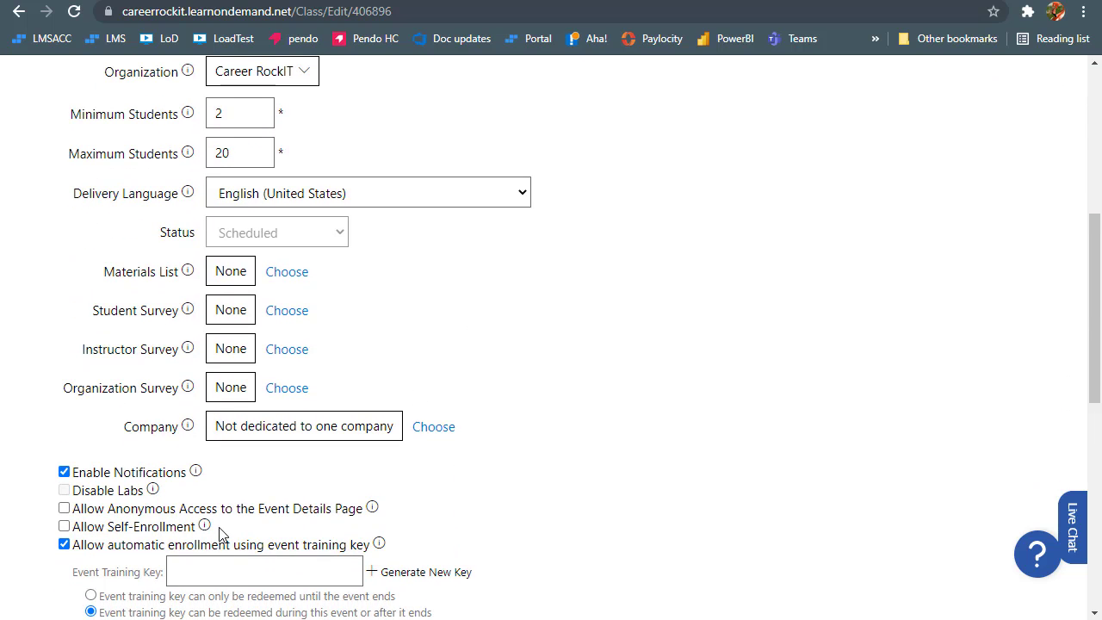
{"action": "scroll", "coordinate": [218, 516], "scroll_direction": "down", "scroll_amount": 2}
{"action": "left_click", "coordinate": [199, 399]}
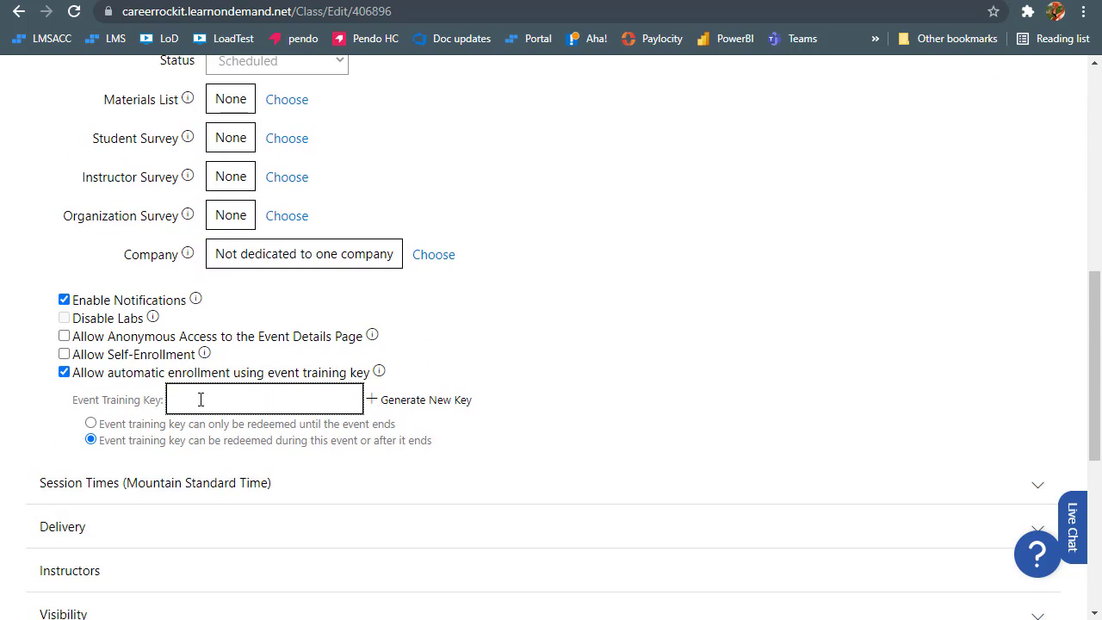
{"action": "left_click", "coordinate": [90, 422]}
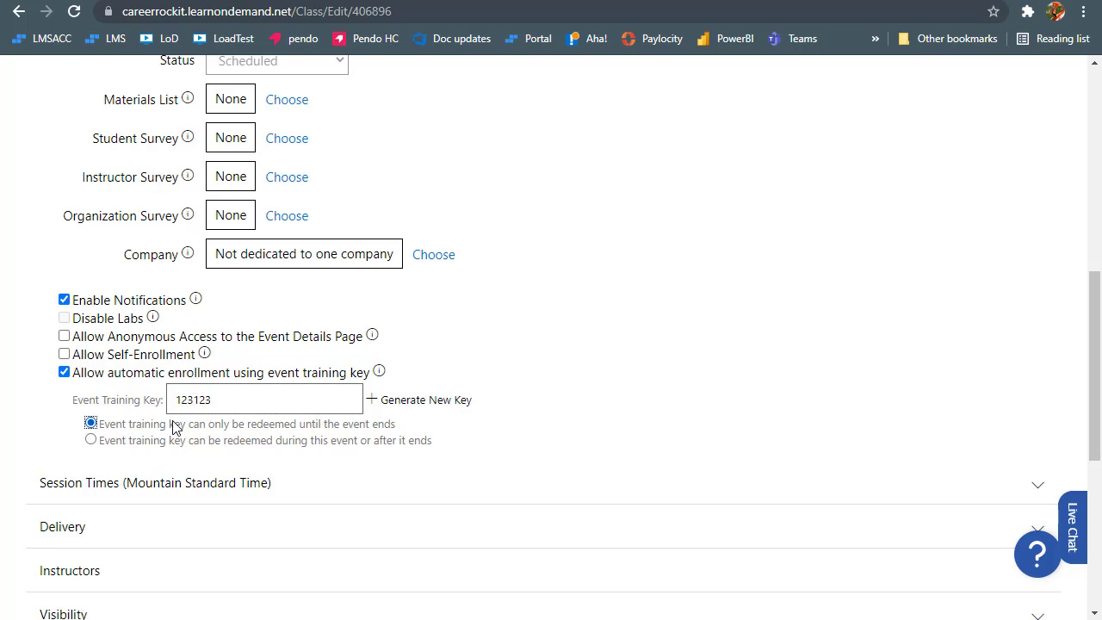
{"action": "double_click", "coordinate": [248, 400]}
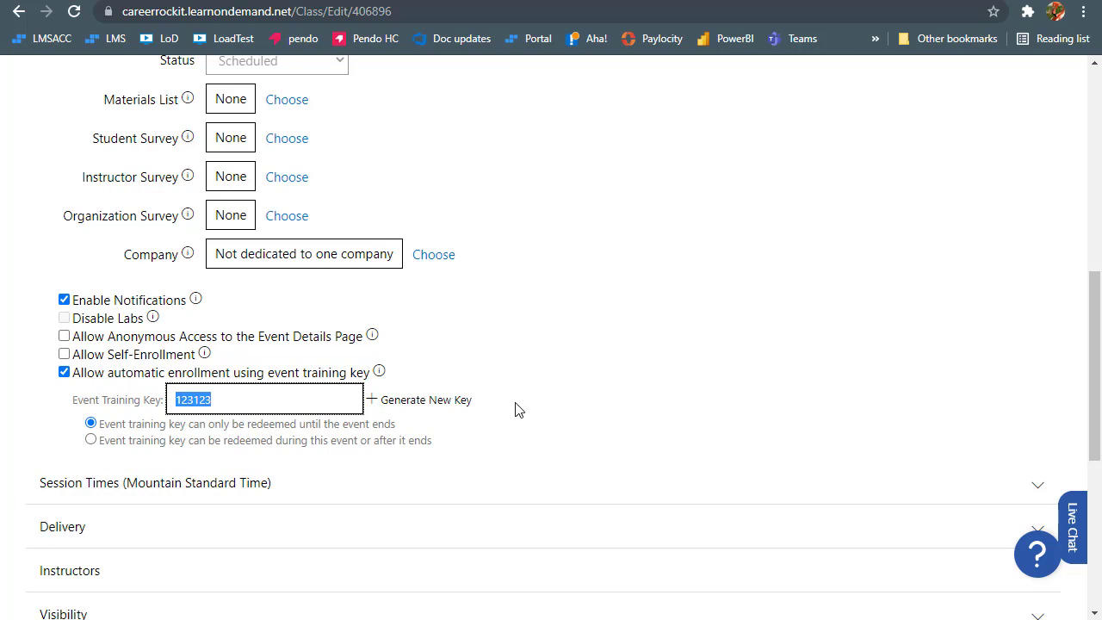
{"action": "scroll", "coordinate": [516, 408], "scroll_direction": "up", "scroll_amount": 3}
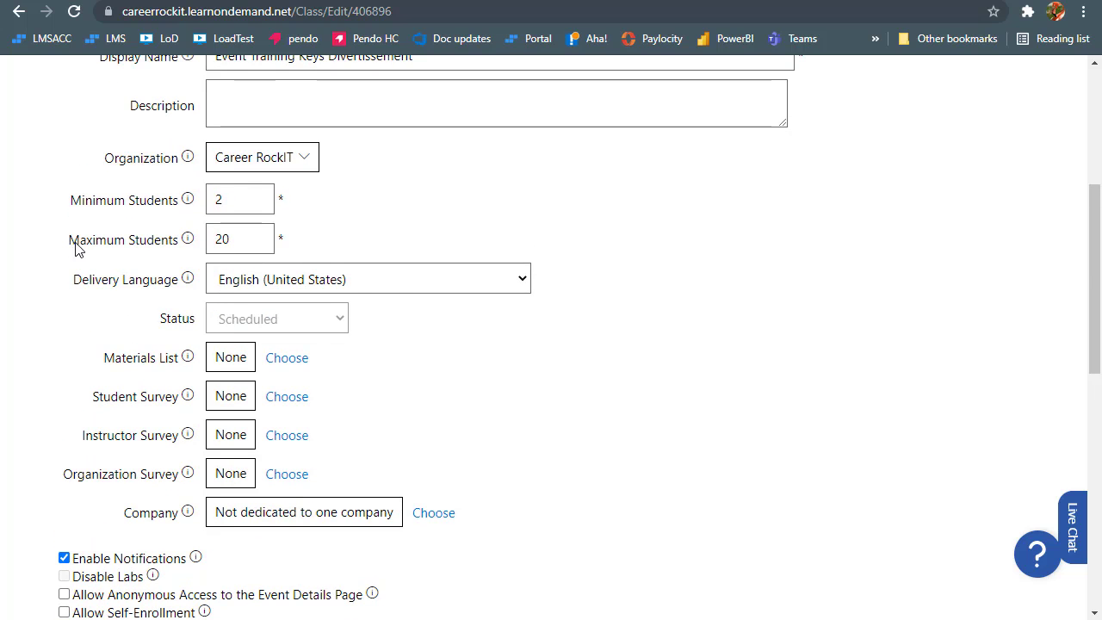
Lower the class's Maximum Students from 20 to 8 and return to the presentation
{"action": "left_click_drag", "start_coordinate": [73, 247], "coordinate": [181, 250]}
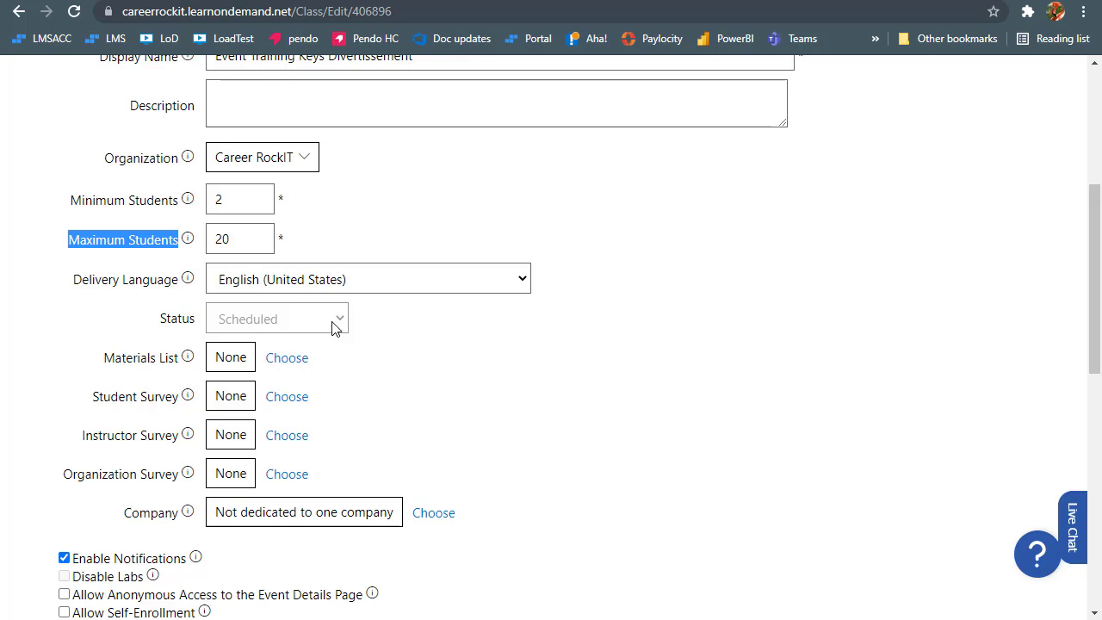
{"action": "left_click_drag", "start_coordinate": [239, 244], "coordinate": [215, 240]}
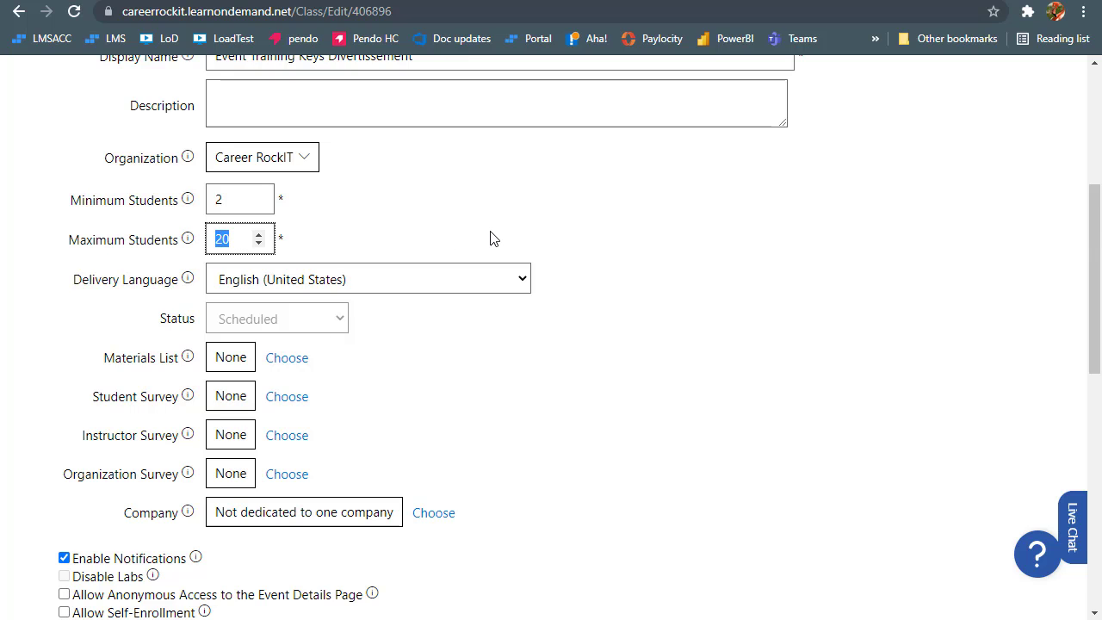
{"action": "type", "text": "8"}
{"action": "left_click_drag", "start_coordinate": [225, 239], "coordinate": [208, 242]}
{"action": "left_click", "coordinate": [438, 231]}
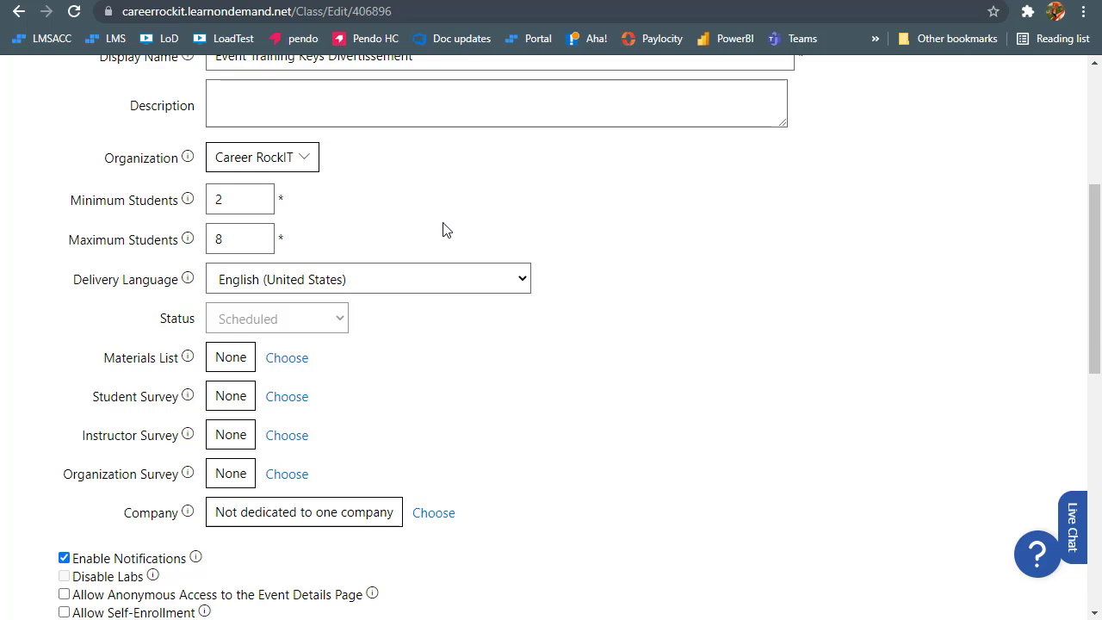
{"action": "key", "text": "alt+Tab"}
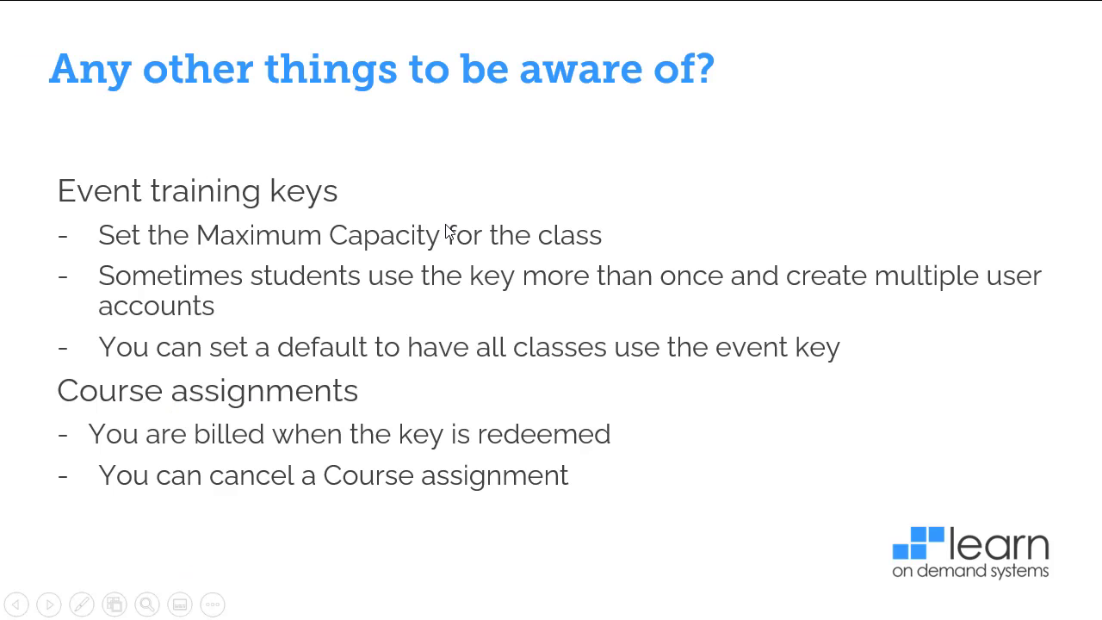
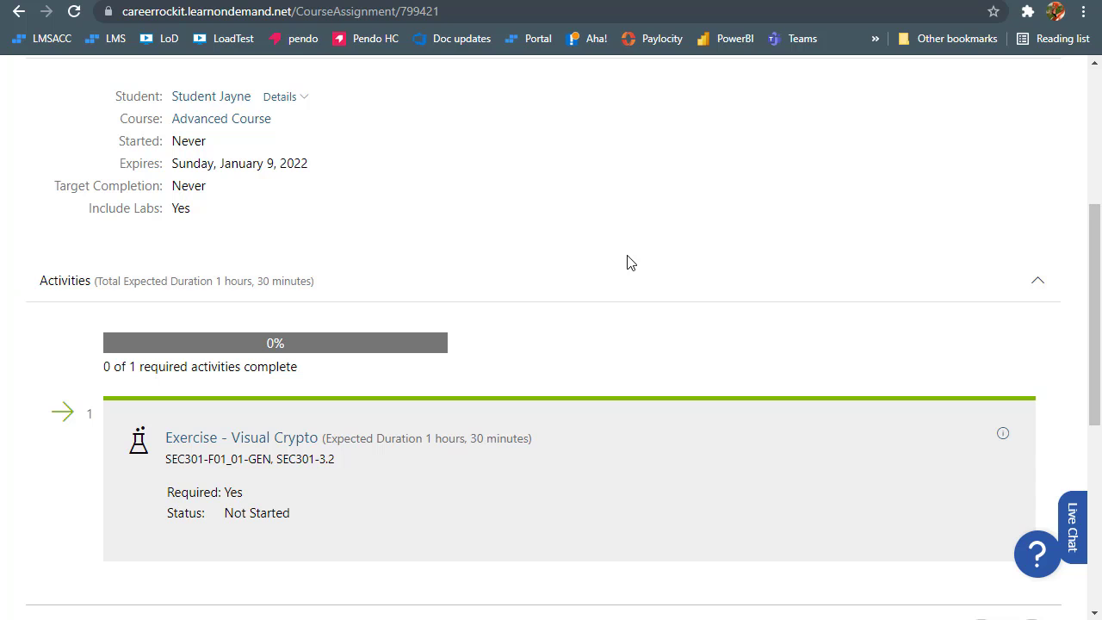
Scroll up to the Advanced Course assignment's header and Basic Information, showing the January 9, 2022 expiry
{"action": "scroll", "coordinate": [626, 258], "scroll_direction": "up", "scroll_amount": 2}
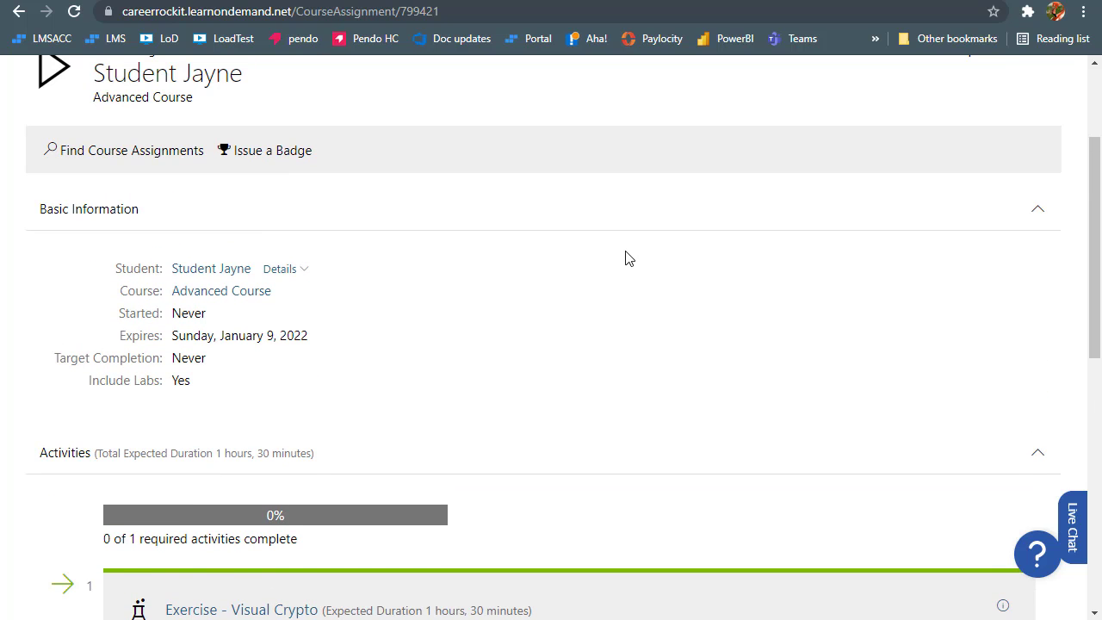
{"action": "scroll", "coordinate": [627, 258], "scroll_direction": "up", "scroll_amount": 1}
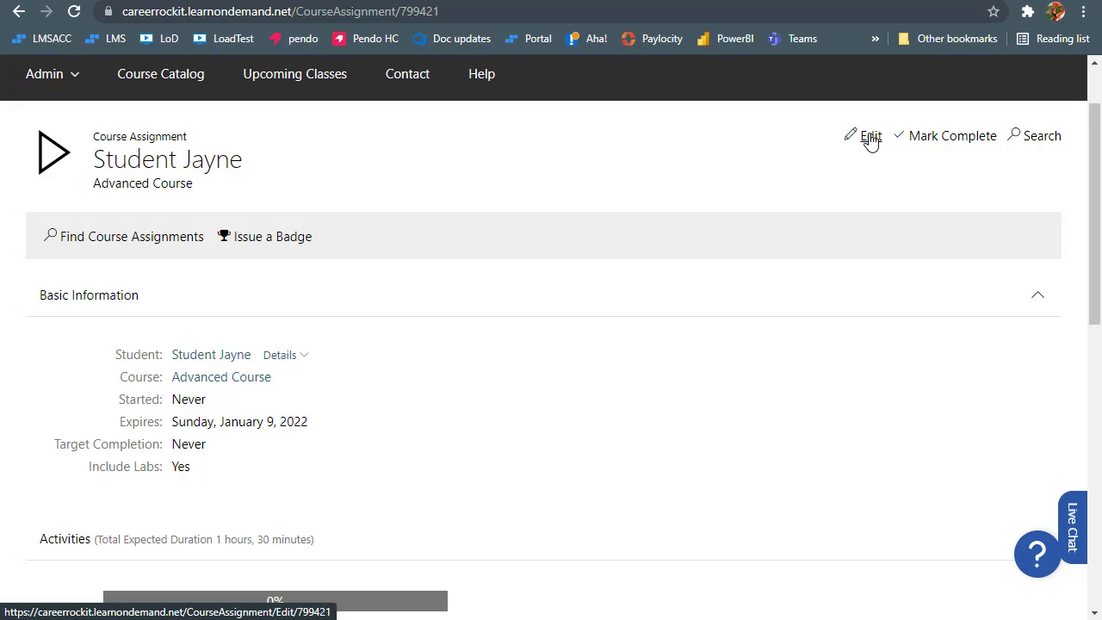
Edit the Advanced Course assignment, keep its status Active, and save it with the 01/09/2022 expiry
{"action": "left_click", "coordinate": [870, 137]}
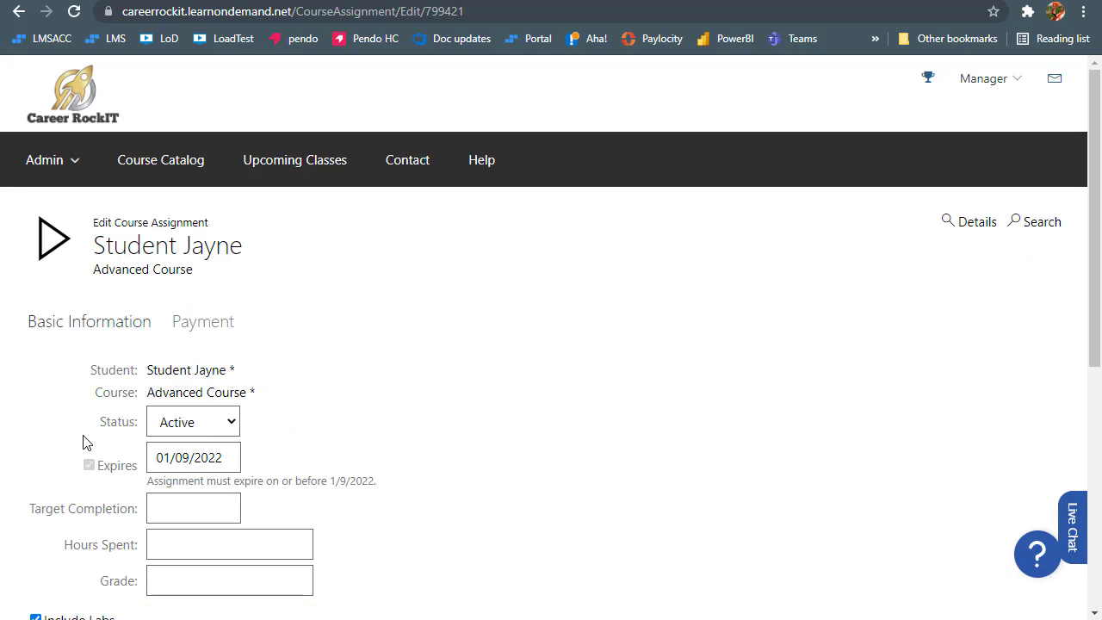
{"action": "left_click_drag", "start_coordinate": [99, 422], "coordinate": [142, 423]}
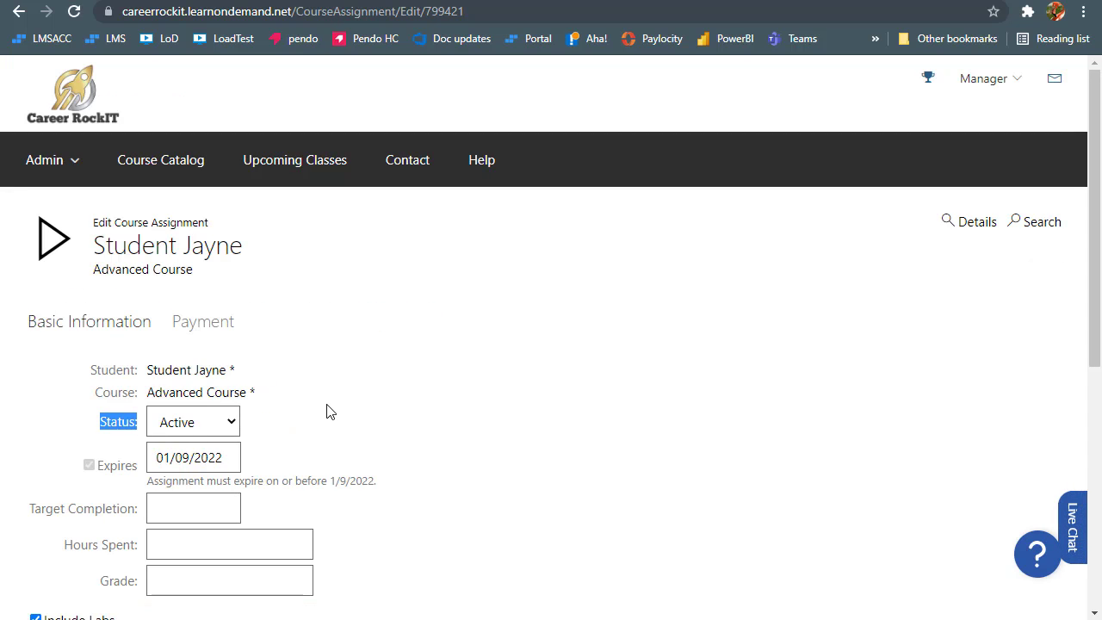
{"action": "left_click", "coordinate": [232, 424]}
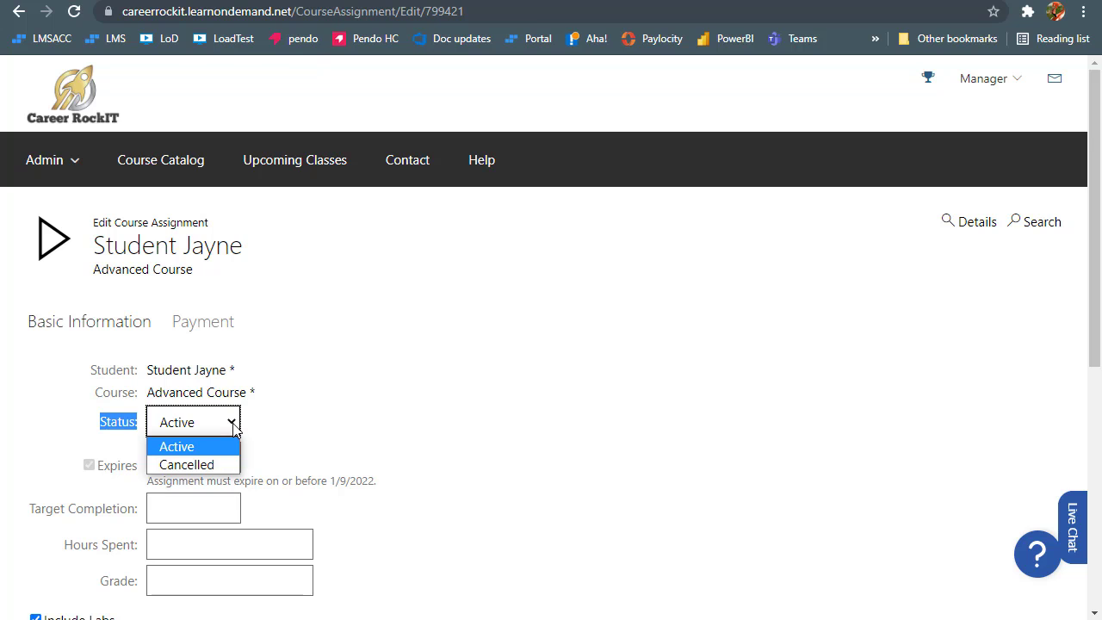
{"action": "left_click", "coordinate": [213, 466]}
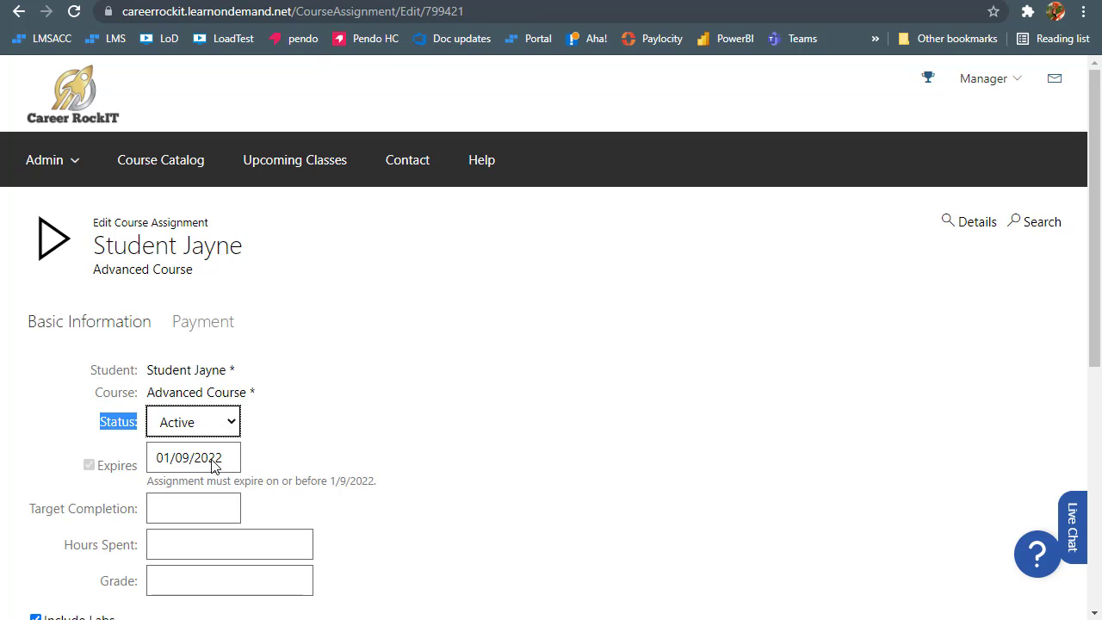
{"action": "scroll", "coordinate": [483, 360], "scroll_direction": "down", "scroll_amount": 5}
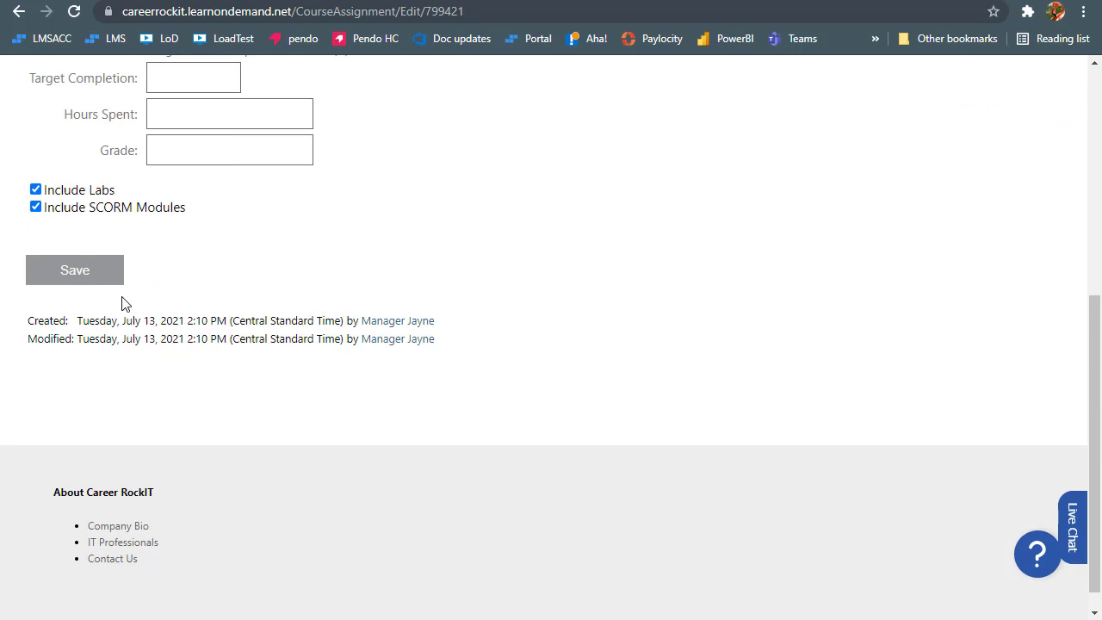
{"action": "left_click", "coordinate": [94, 273]}
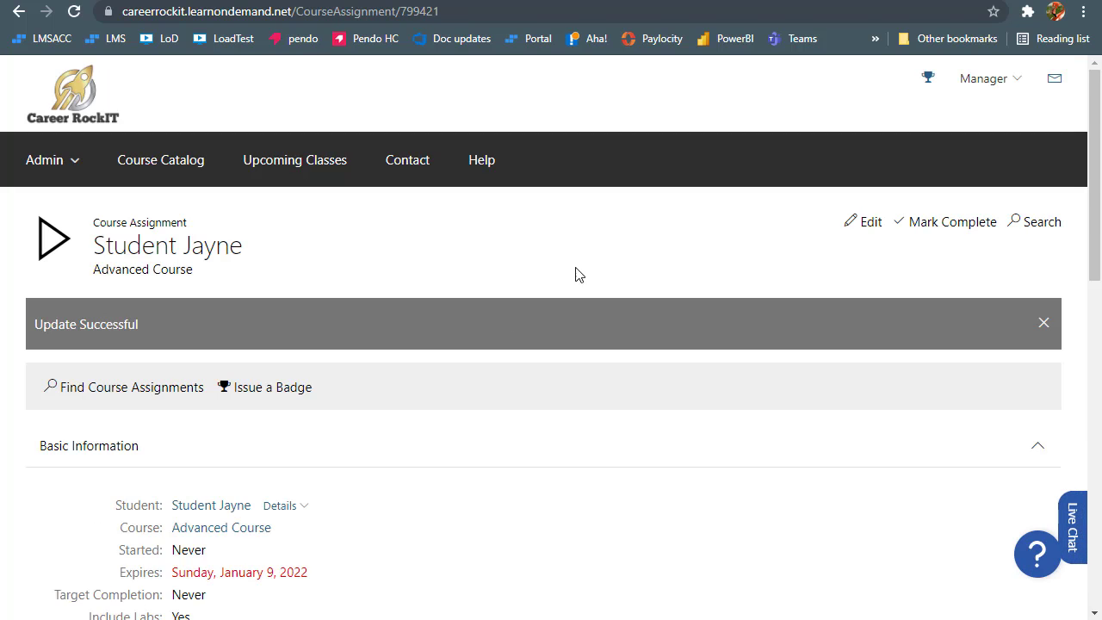
{"action": "left_click_drag", "start_coordinate": [98, 575], "coordinate": [194, 616]}
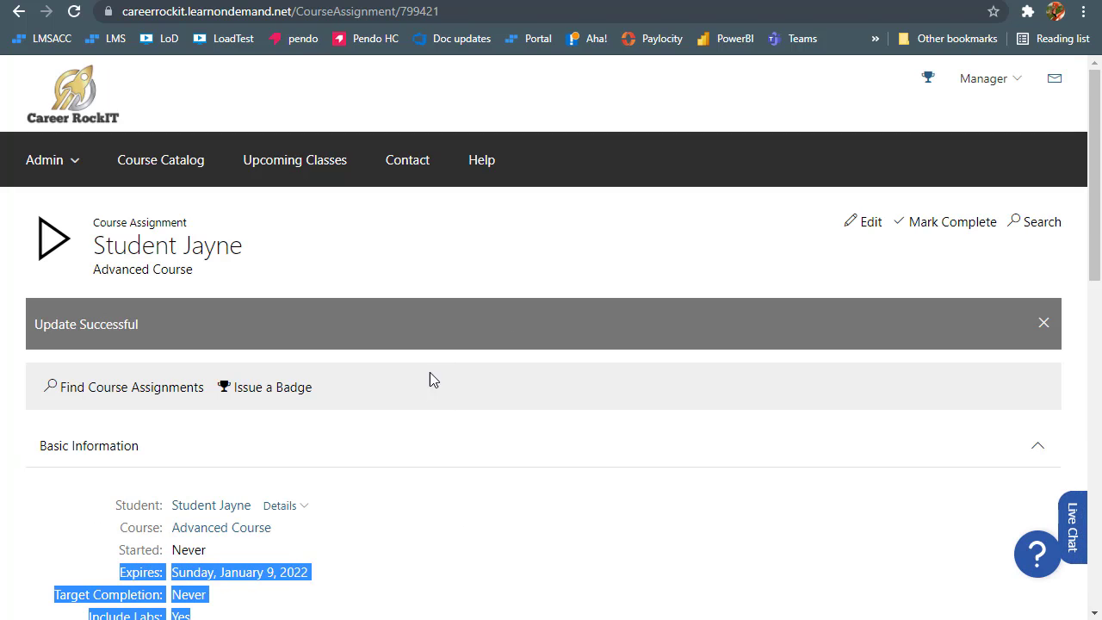
{"action": "left_click", "coordinate": [440, 238]}
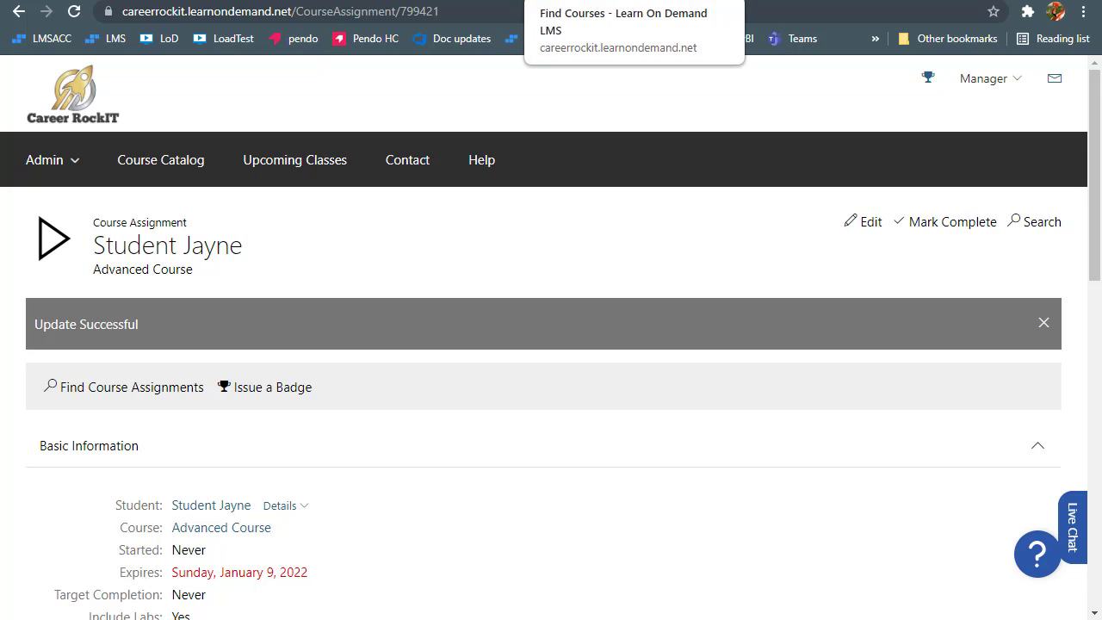
Review the Find Courses list, sort it by name, and note the post-class lab availability column
{"action": "left_click", "coordinate": [587, 1]}
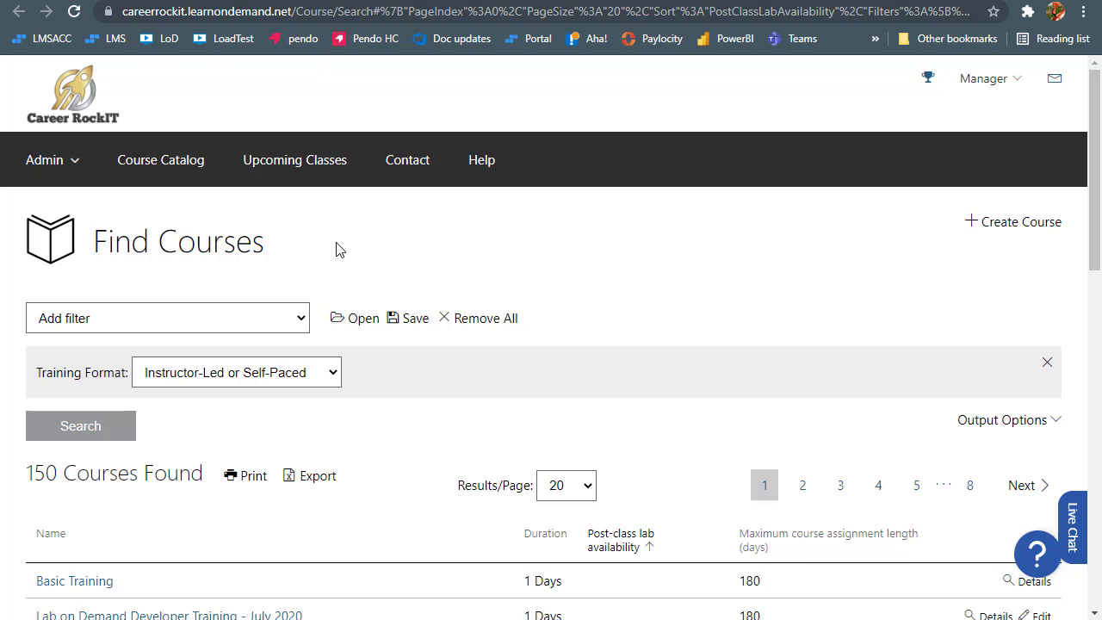
{"action": "left_click_drag", "start_coordinate": [270, 246], "coordinate": [101, 242]}
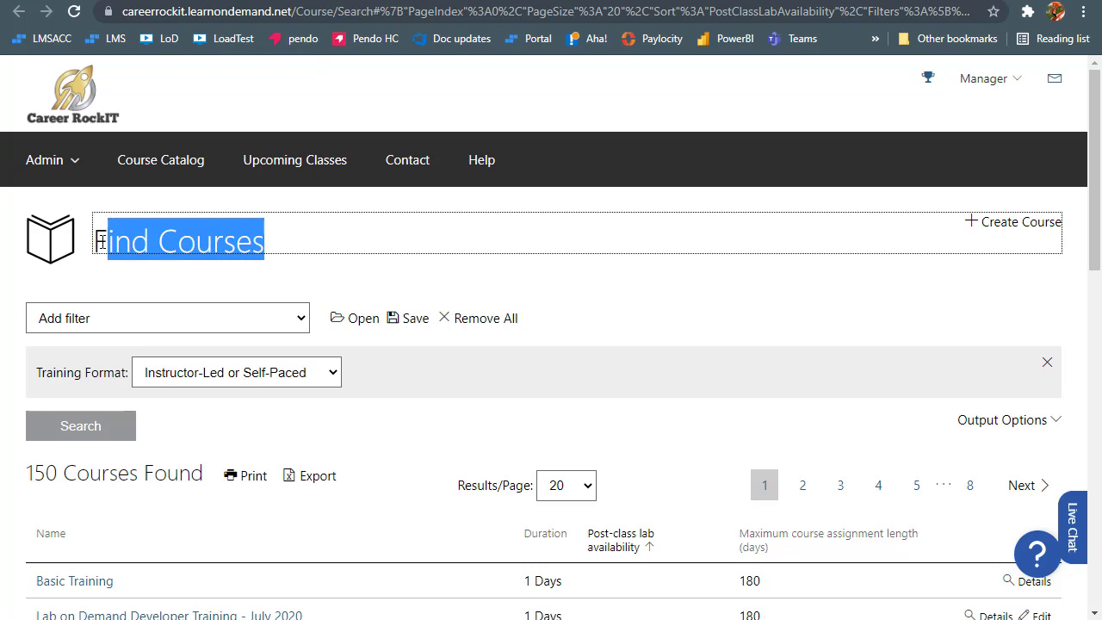
{"action": "left_click", "coordinate": [115, 242]}
{"action": "scroll", "coordinate": [580, 278], "scroll_direction": "down", "scroll_amount": 2}
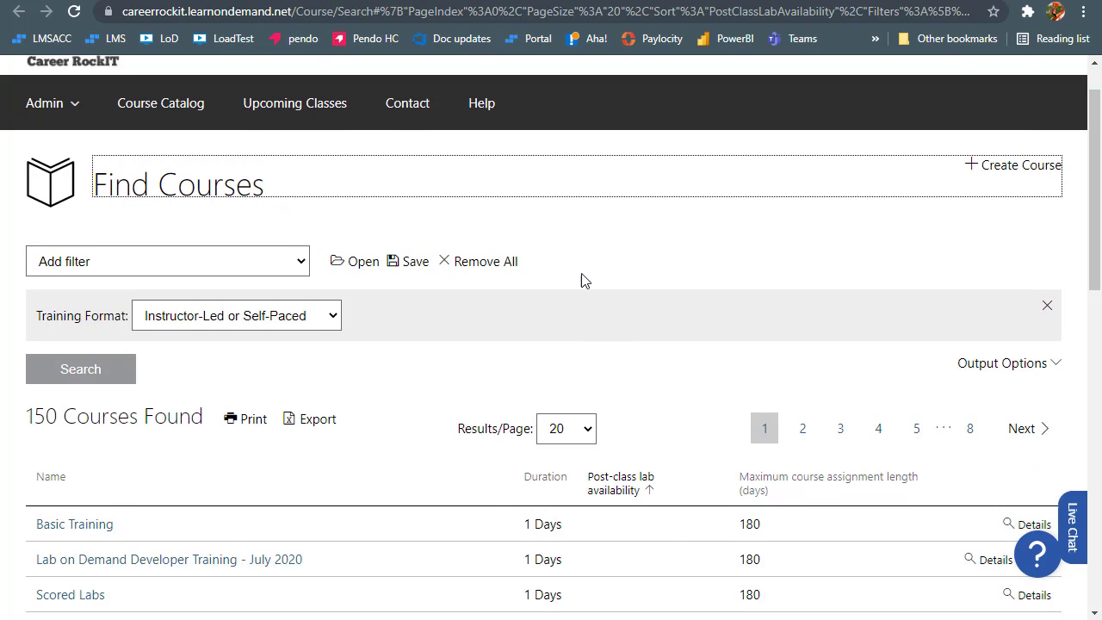
{"action": "left_click", "coordinate": [1024, 250]}
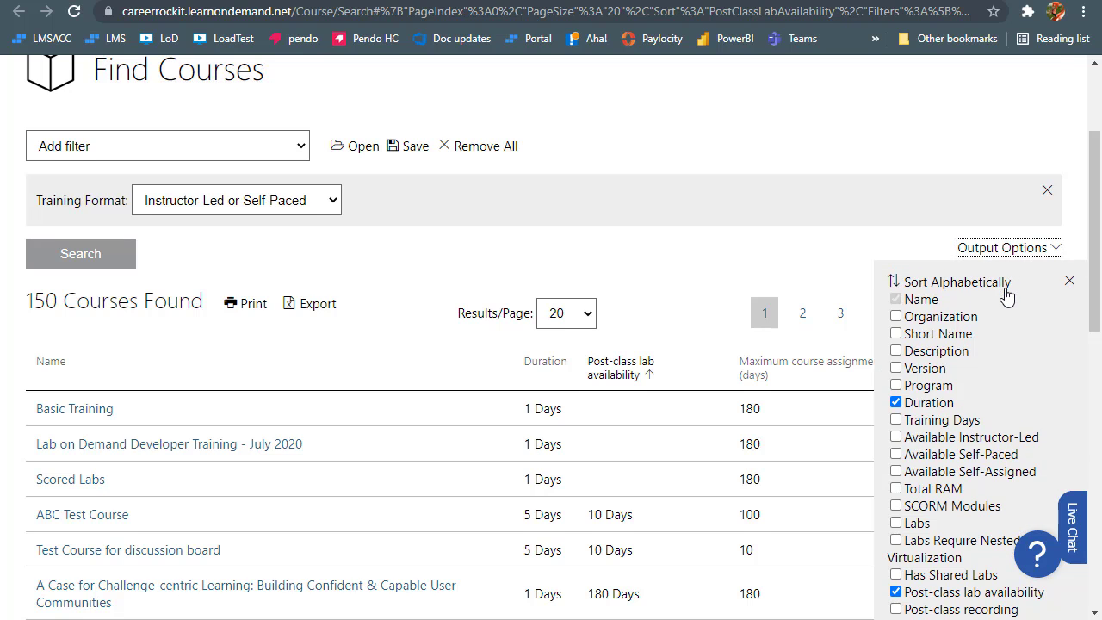
{"action": "scroll", "coordinate": [1007, 295], "scroll_direction": "down", "scroll_amount": 2}
{"action": "scroll", "coordinate": [1008, 294], "scroll_direction": "down", "scroll_amount": 1}
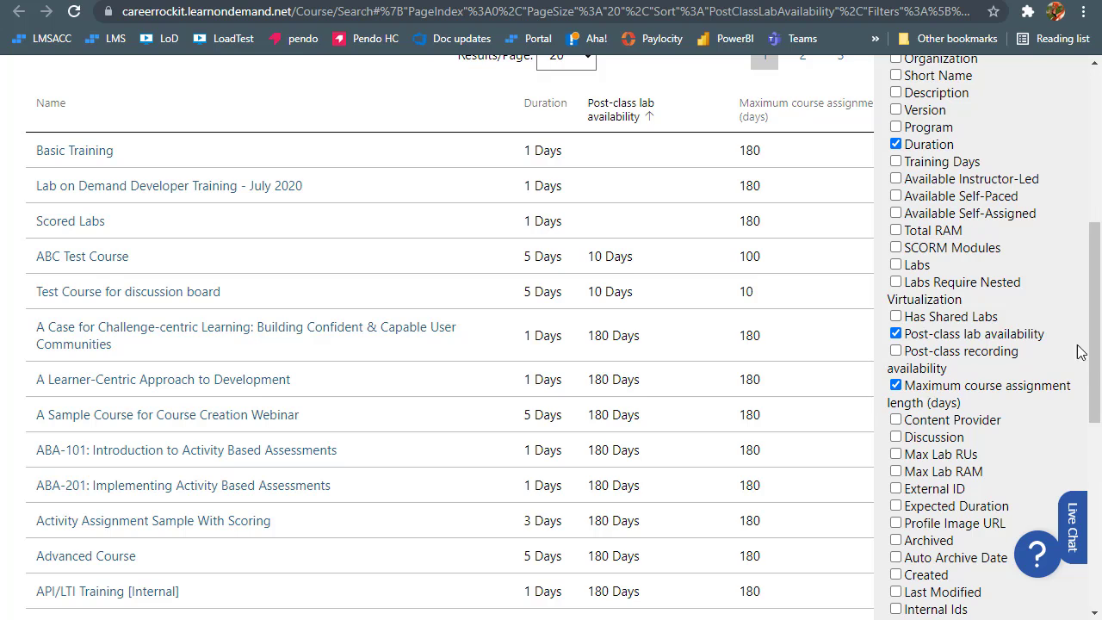
{"action": "left_click", "coordinate": [312, 98]}
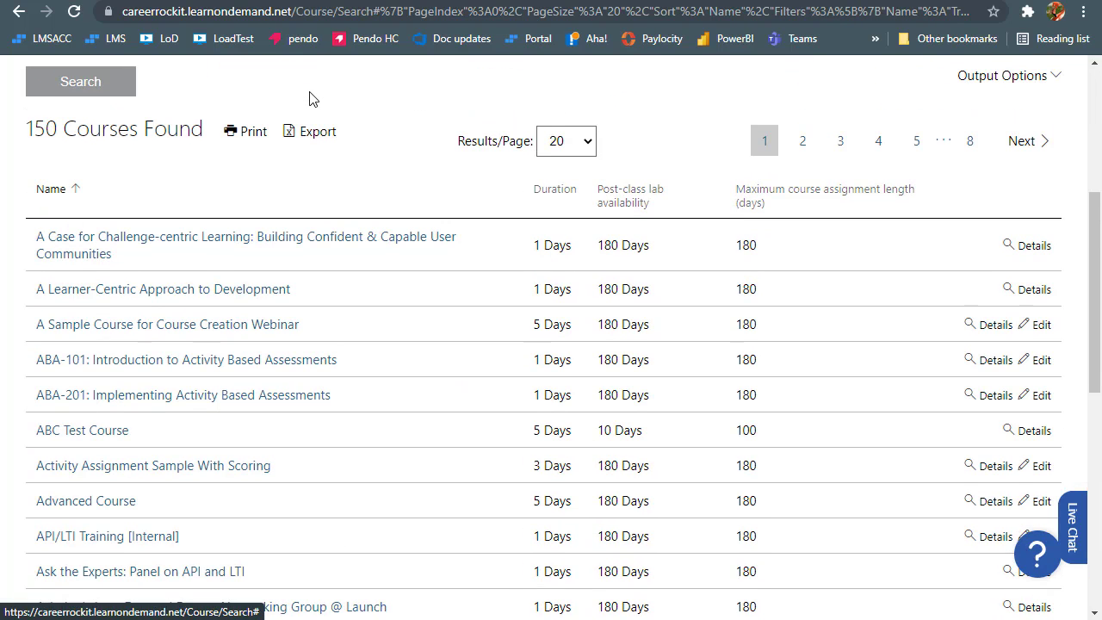
{"action": "left_click_drag", "start_coordinate": [652, 209], "coordinate": [596, 198]}
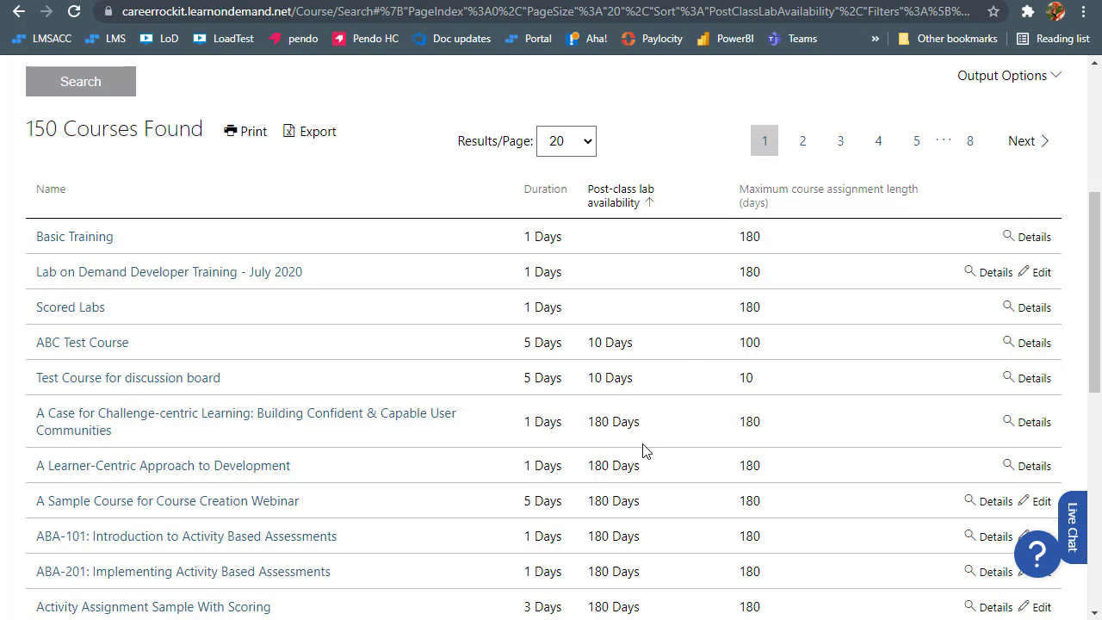
Sort courses by maximum assignment length, then go to the Classes search listing 11 instructor-led classes
{"action": "left_click", "coordinate": [775, 195]}
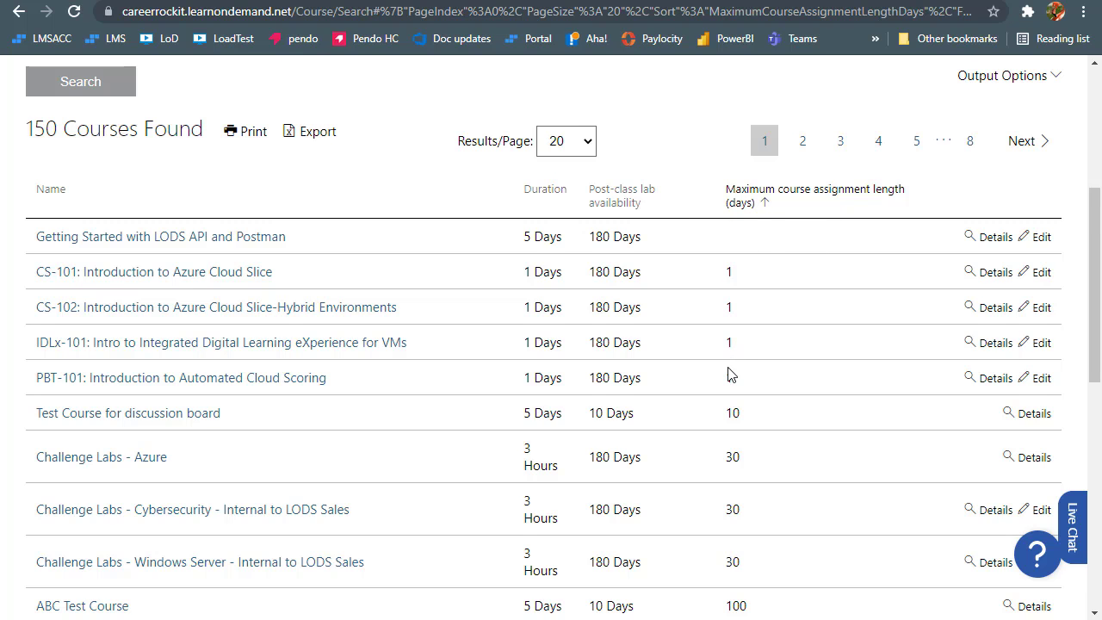
{"action": "scroll", "coordinate": [728, 374], "scroll_direction": "down", "scroll_amount": 3}
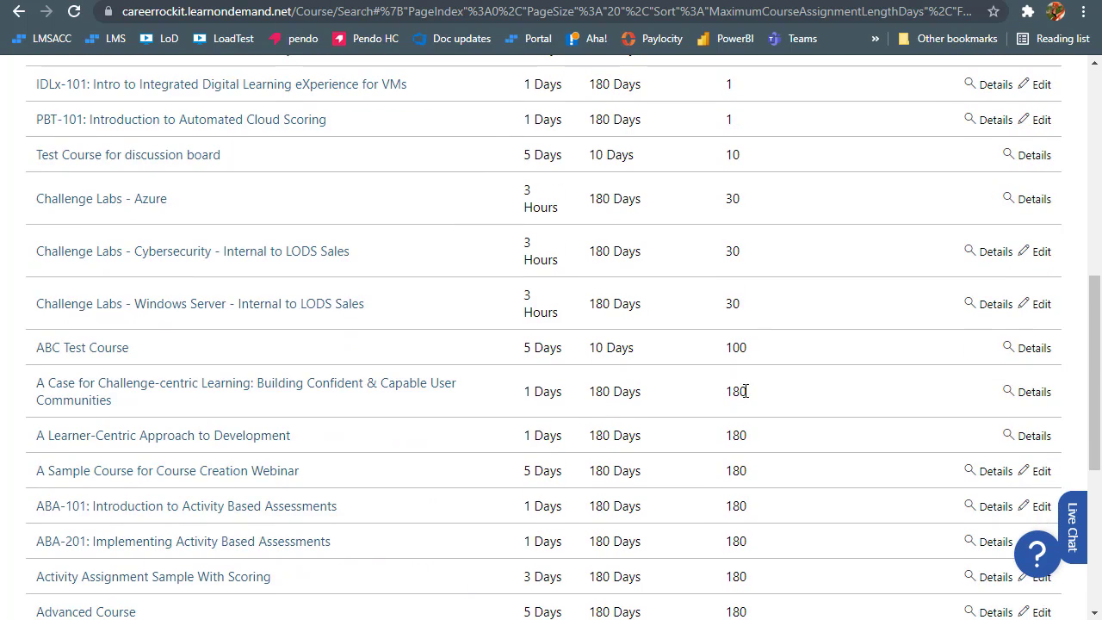
{"action": "scroll", "coordinate": [777, 428], "scroll_direction": "down", "scroll_amount": 2}
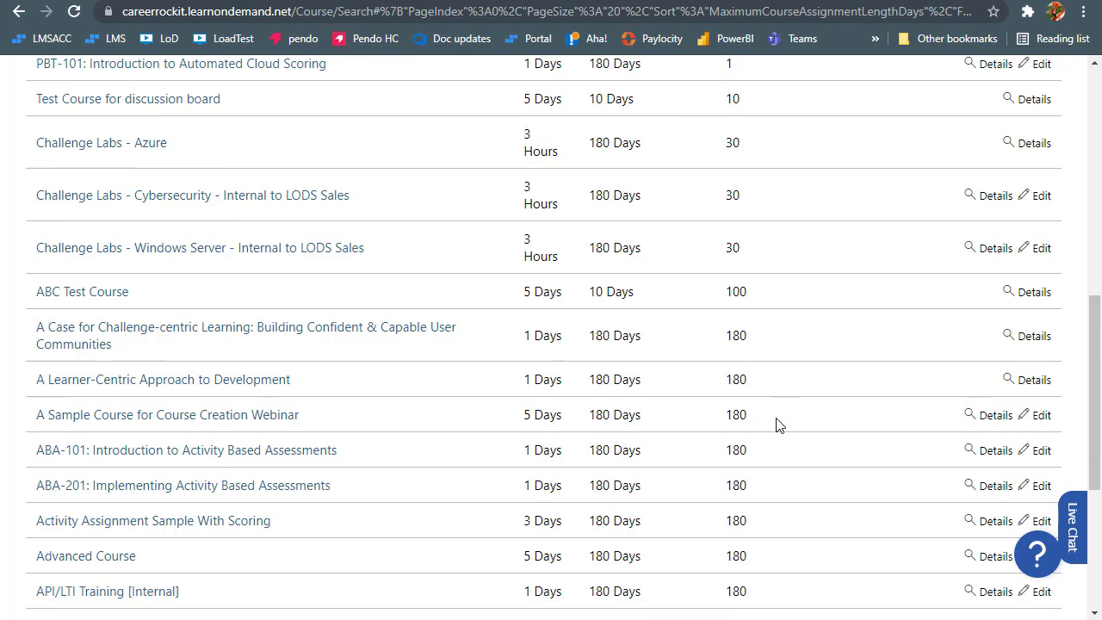
{"action": "scroll", "coordinate": [776, 419], "scroll_direction": "up", "scroll_amount": 2}
{"action": "scroll", "coordinate": [776, 372], "scroll_direction": "up", "scroll_amount": 2}
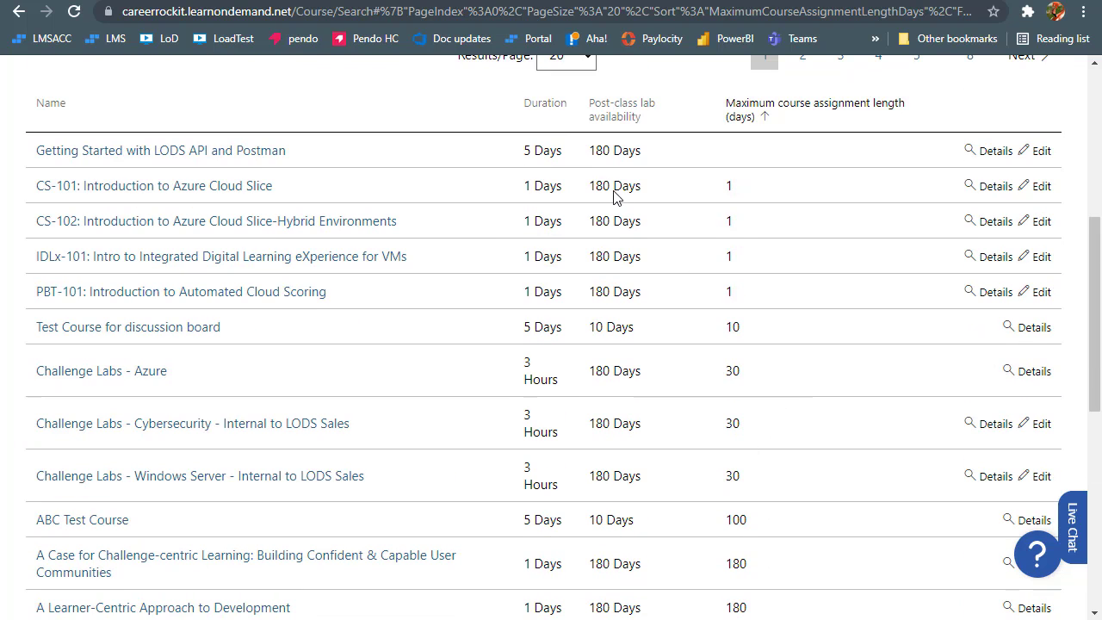
{"action": "scroll", "coordinate": [267, 84], "scroll_direction": "up", "scroll_amount": 3}
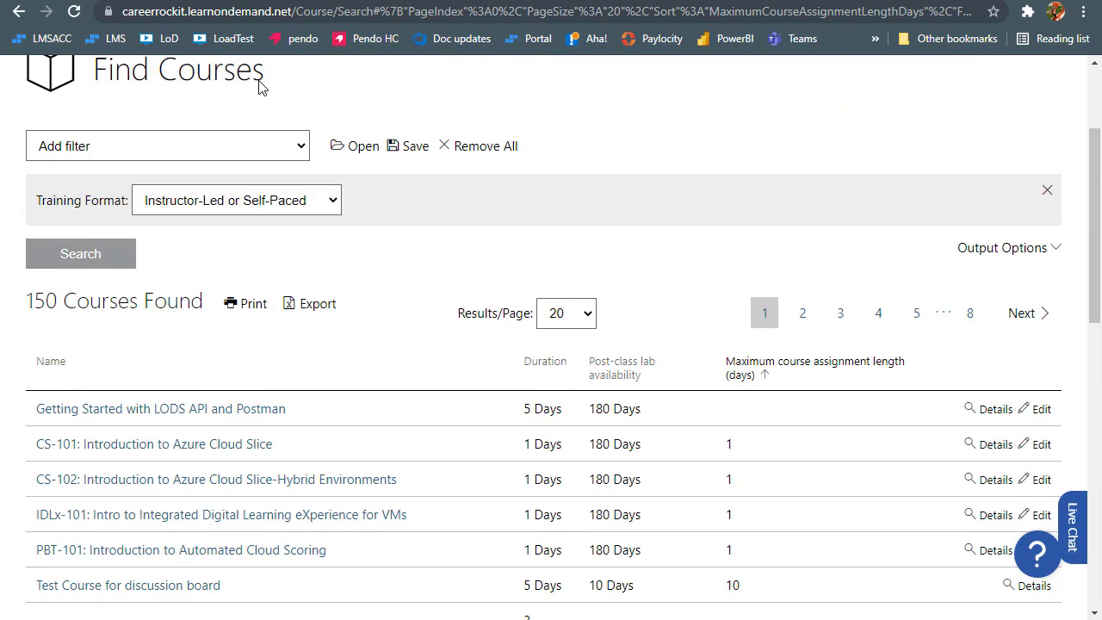
{"action": "scroll", "coordinate": [284, 79], "scroll_direction": "up", "scroll_amount": 1}
{"action": "left_click", "coordinate": [285, 74]}
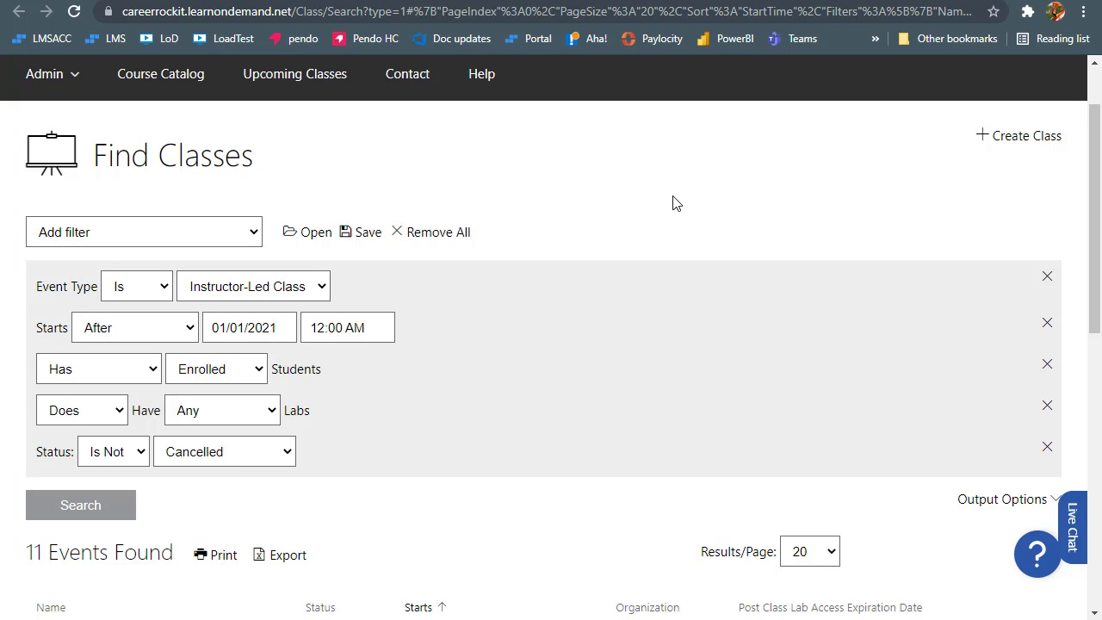
{"action": "scroll", "coordinate": [672, 203], "scroll_direction": "down", "scroll_amount": 2}
{"action": "scroll", "coordinate": [743, 337], "scroll_direction": "down", "scroll_amount": 1}
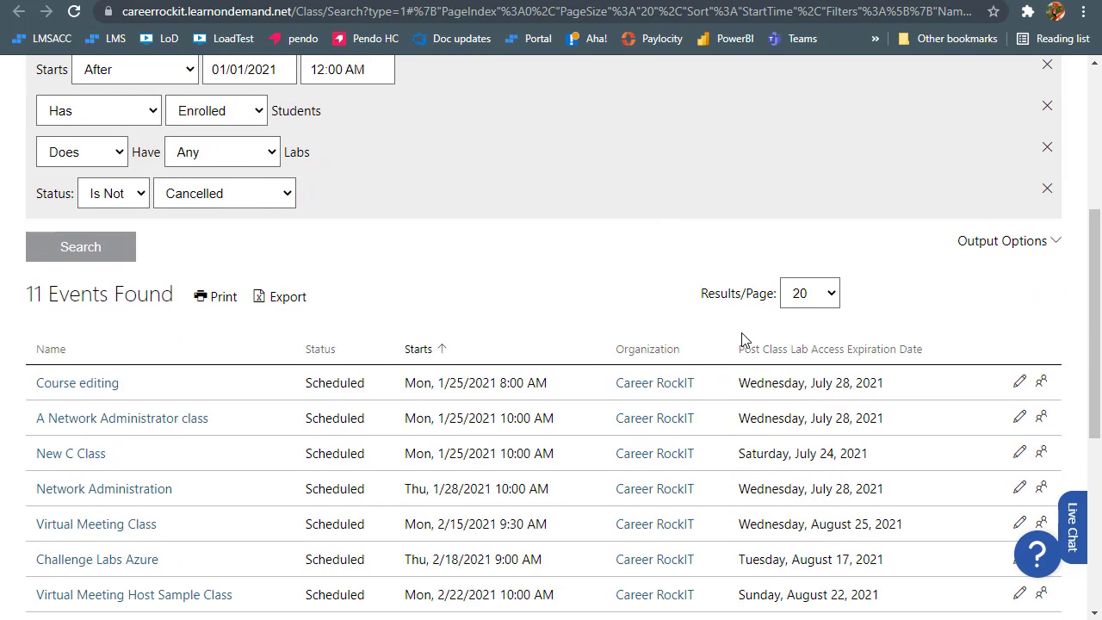
{"action": "left_click", "coordinate": [1046, 243]}
{"action": "scroll", "coordinate": [986, 336], "scroll_direction": "down", "scroll_amount": 4}
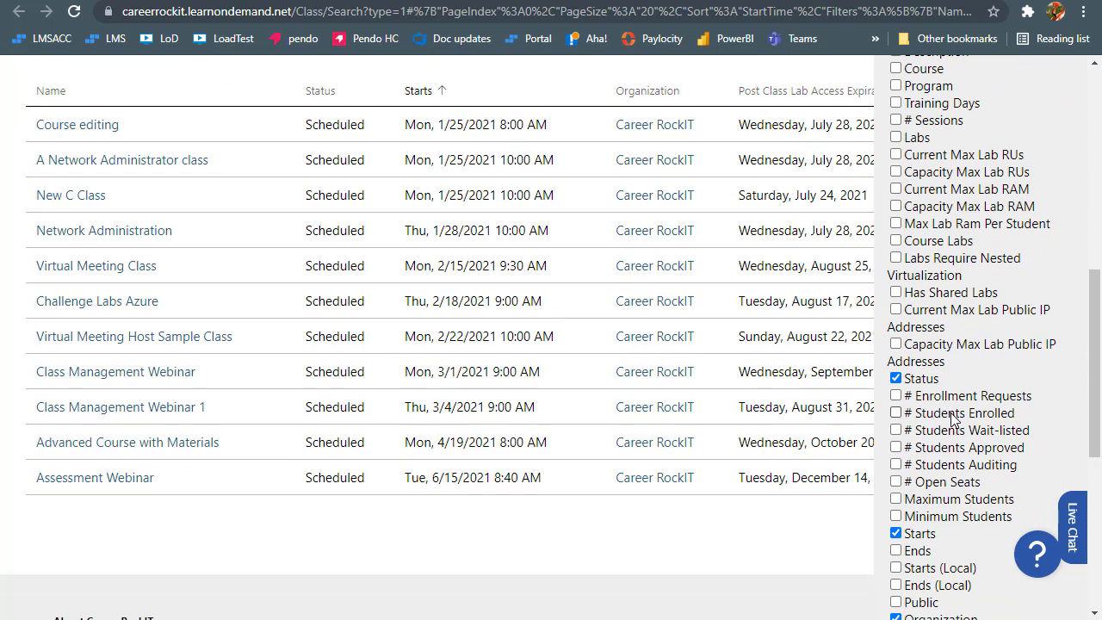
{"action": "scroll", "coordinate": [953, 411], "scroll_direction": "down", "scroll_amount": 2}
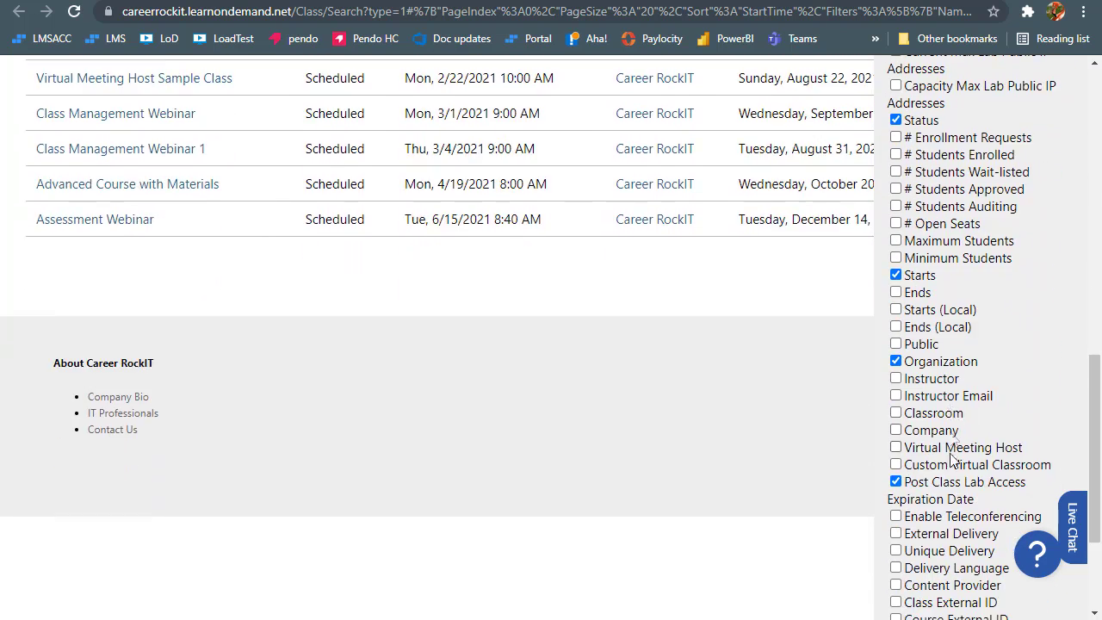
{"action": "left_click", "coordinate": [792, 293]}
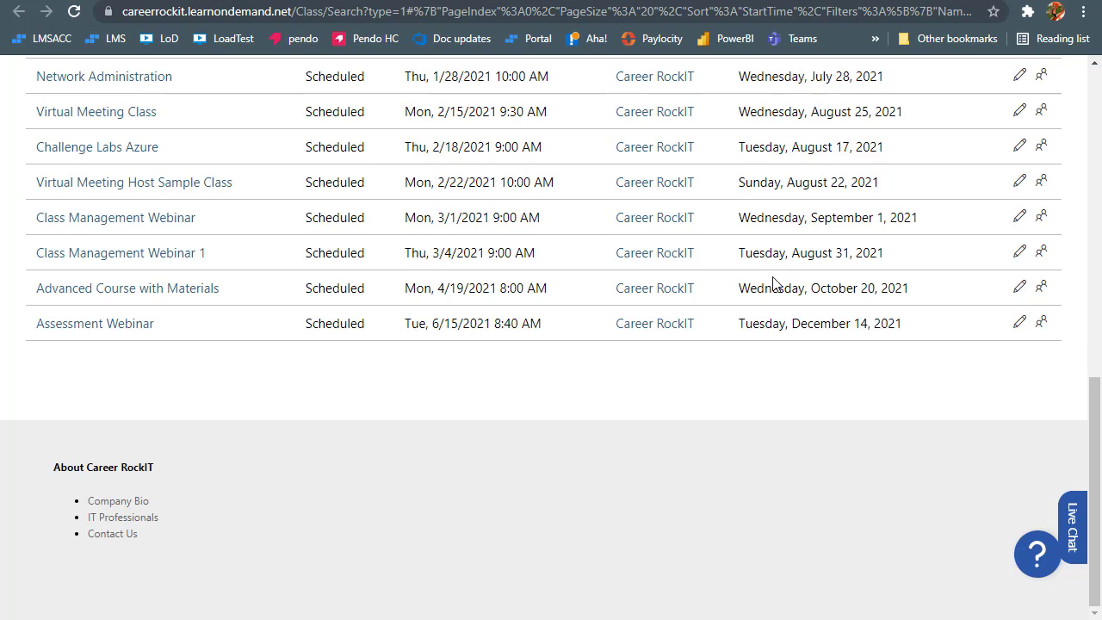
{"action": "scroll", "coordinate": [655, 249], "scroll_direction": "up", "scroll_amount": 3}
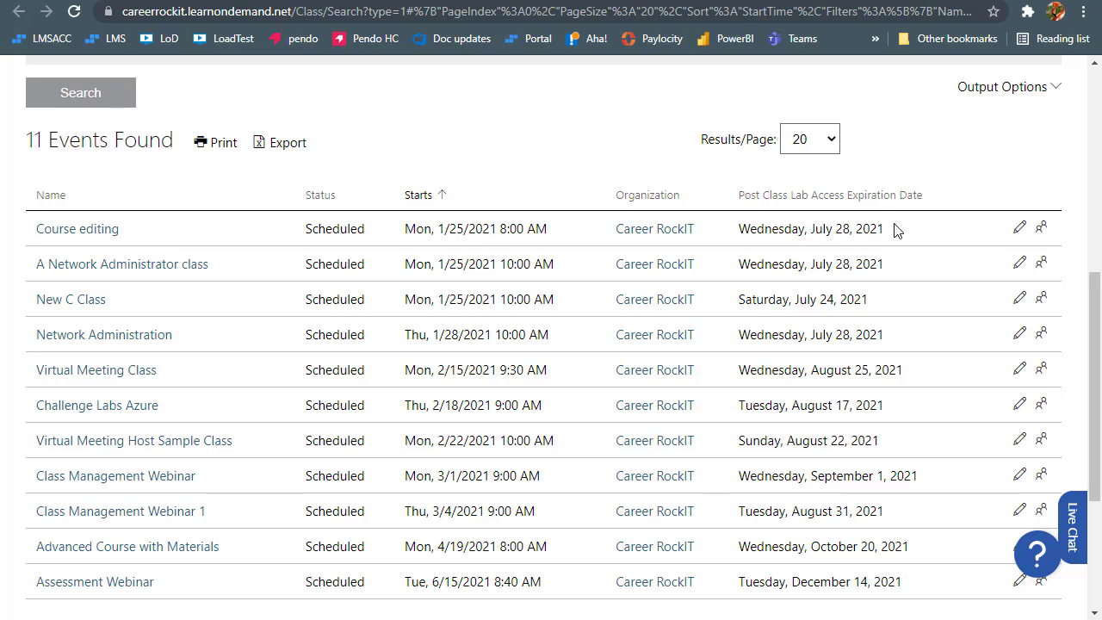
{"action": "left_click_drag", "start_coordinate": [895, 229], "coordinate": [731, 224]}
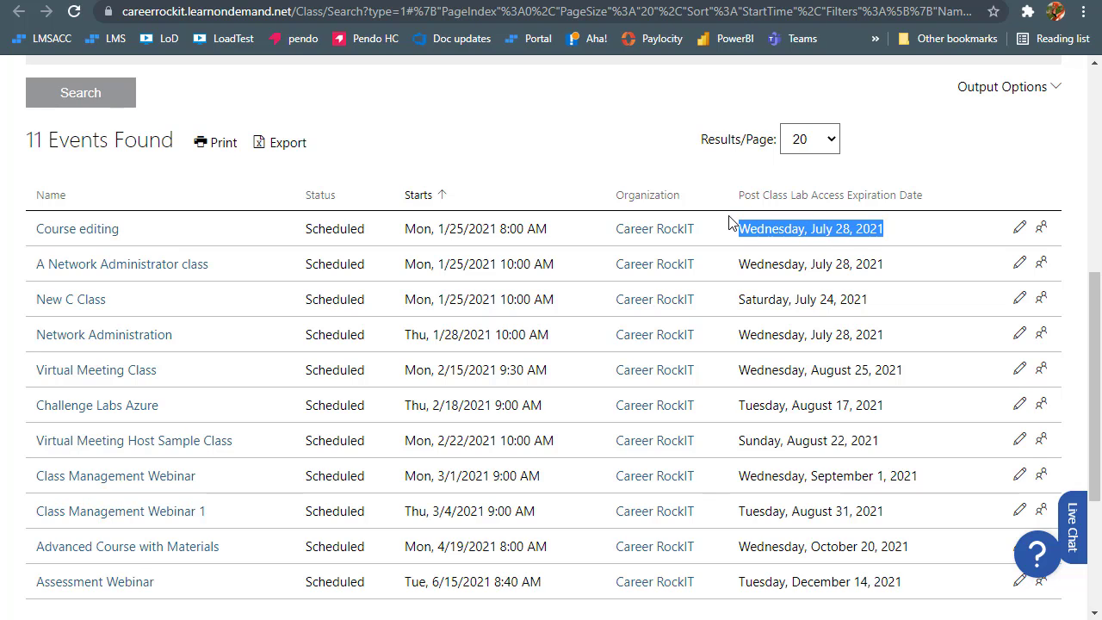
{"action": "left_click", "coordinate": [545, 122]}
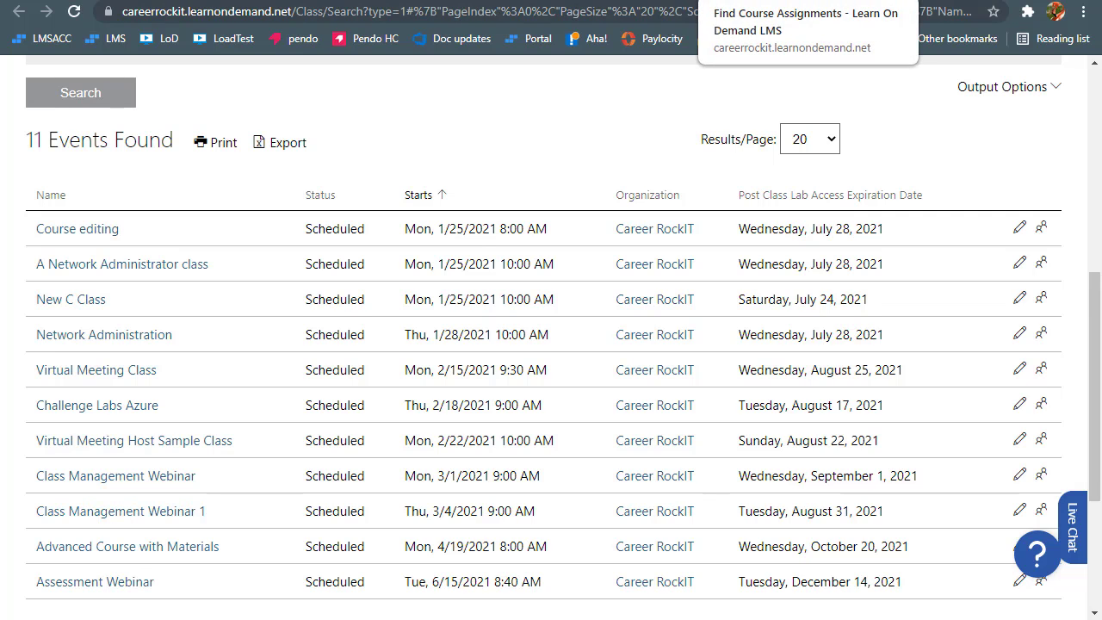
Sort the course assignments by Expires date, latest expiry first
{"action": "left_click", "coordinate": [758, 1]}
{"action": "scroll", "coordinate": [444, 160], "scroll_direction": "down", "scroll_amount": 2}
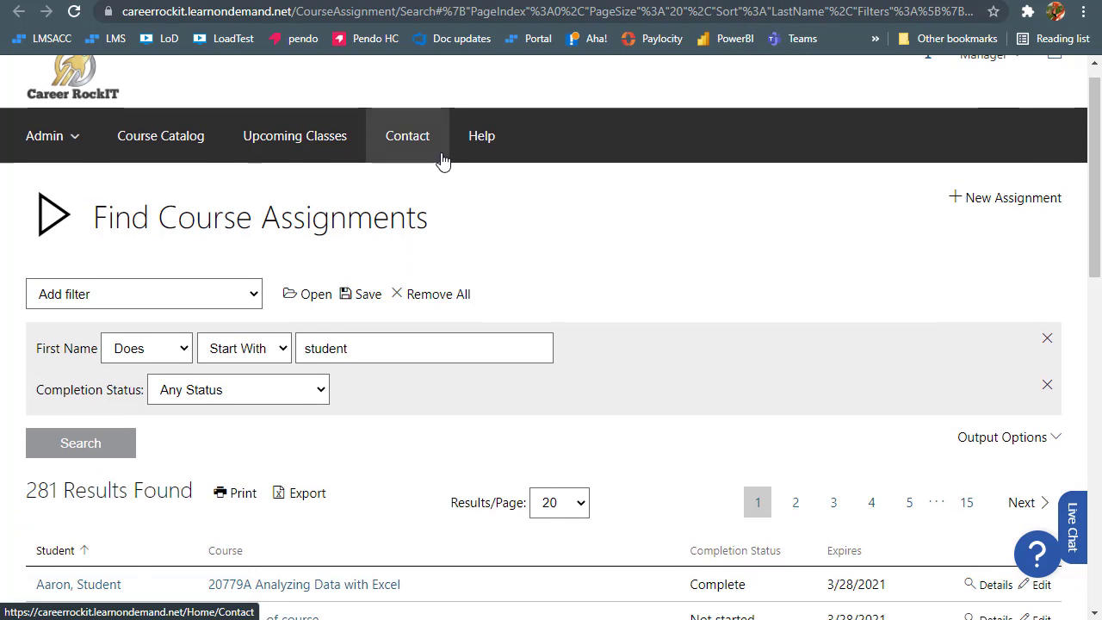
{"action": "left_click_drag", "start_coordinate": [864, 405], "coordinate": [827, 407]}
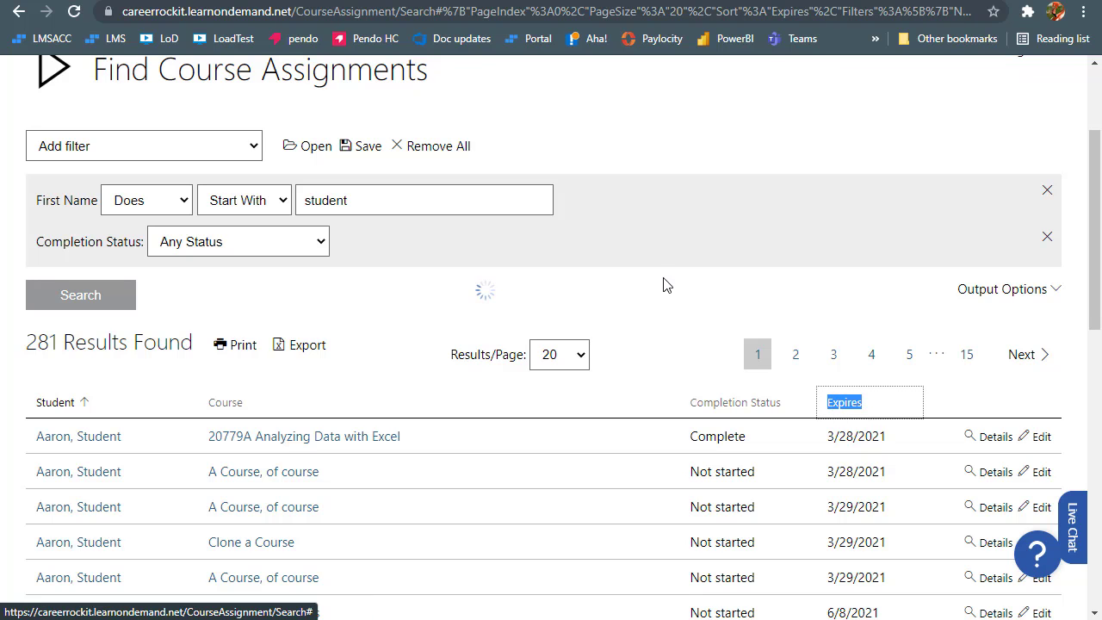
{"action": "scroll", "coordinate": [799, 293], "scroll_direction": "down", "scroll_amount": 2}
{"action": "left_click", "coordinate": [865, 233]}
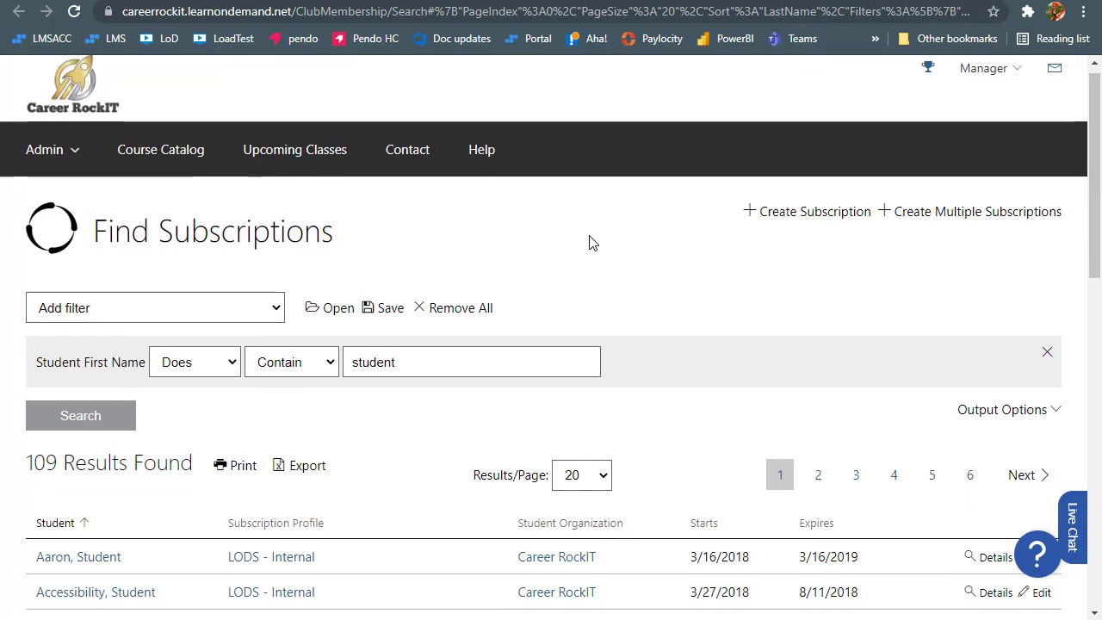
{"action": "scroll", "coordinate": [591, 241], "scroll_direction": "down", "scroll_amount": 2}
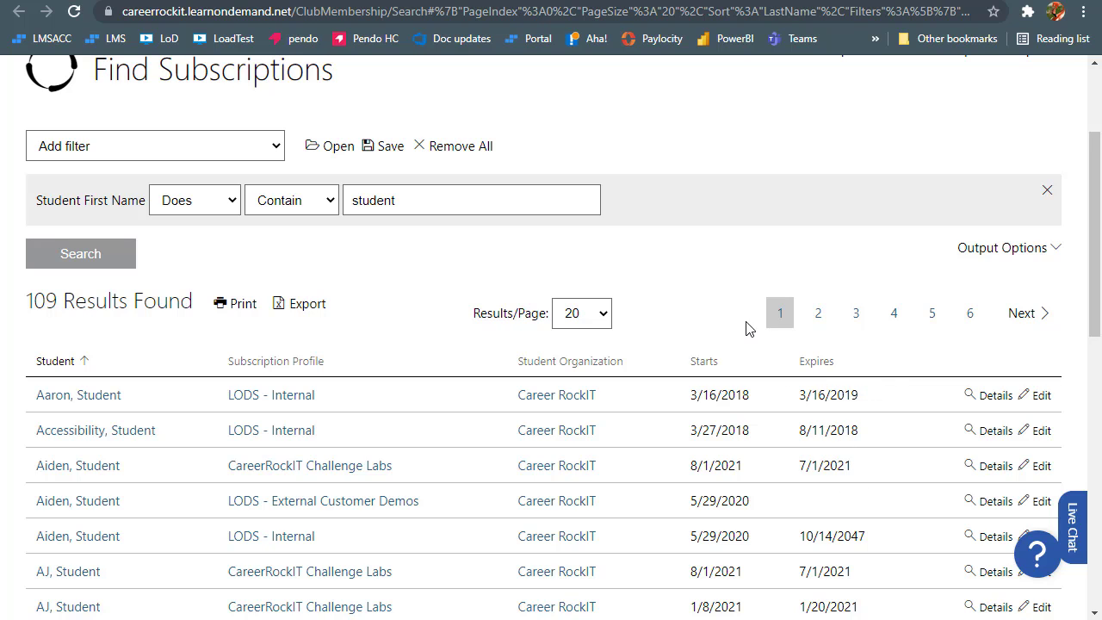
{"action": "scroll", "coordinate": [723, 303], "scroll_direction": "up", "scroll_amount": 2}
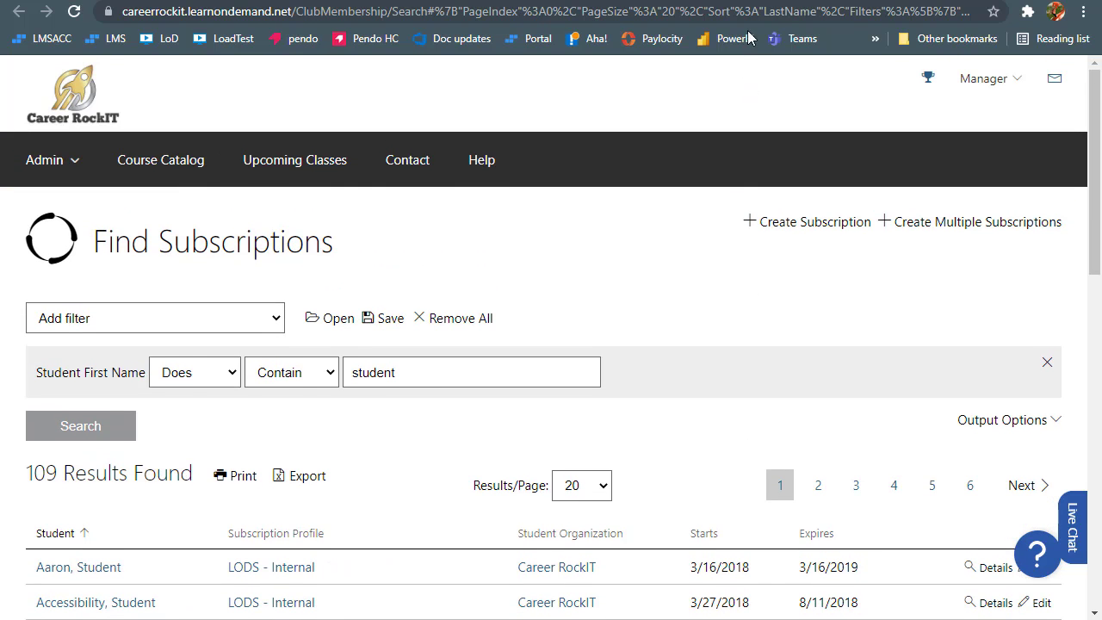
Recheck the course assignment results, then return to the full-screen Resources slide
{"action": "left_click", "coordinate": [725, 2]}
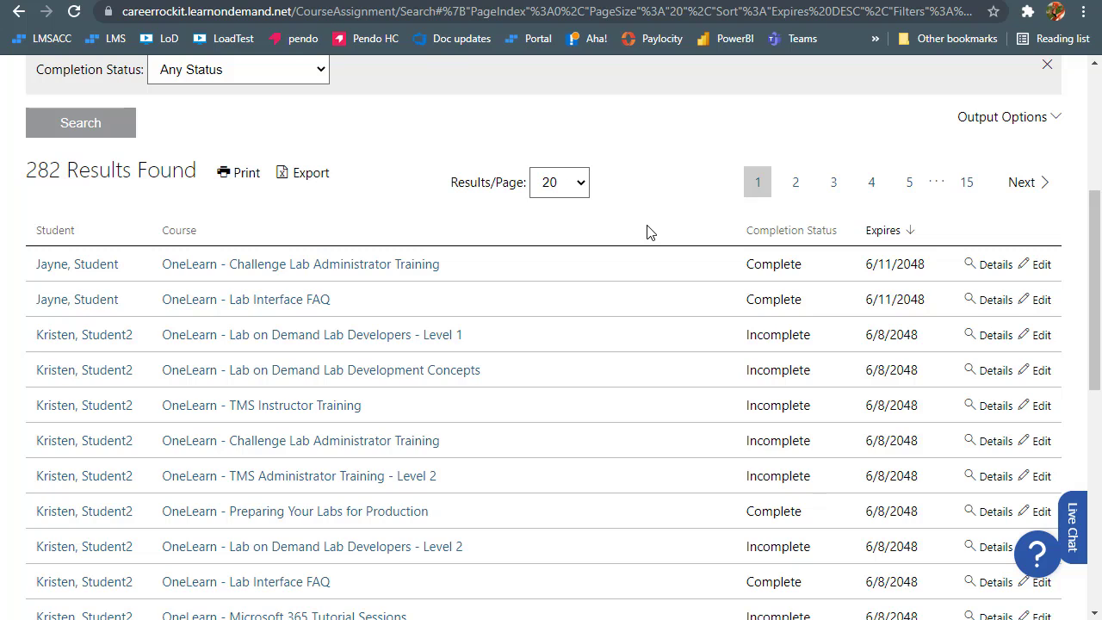
{"action": "scroll", "coordinate": [648, 233], "scroll_direction": "up", "scroll_amount": 3}
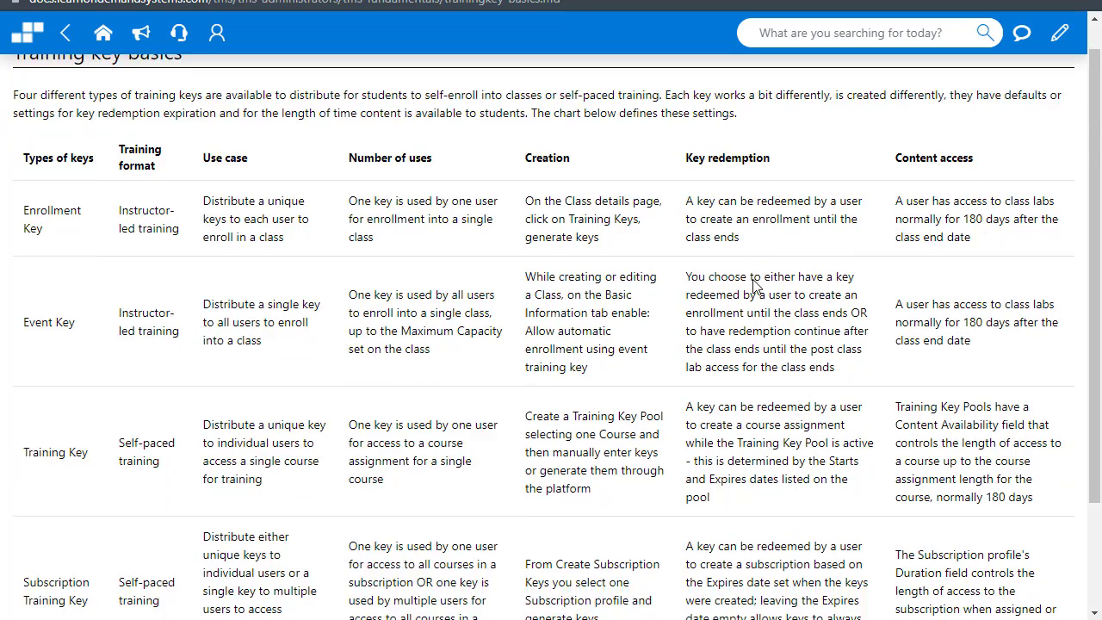
{"action": "scroll", "coordinate": [754, 287], "scroll_direction": "down", "scroll_amount": 2}
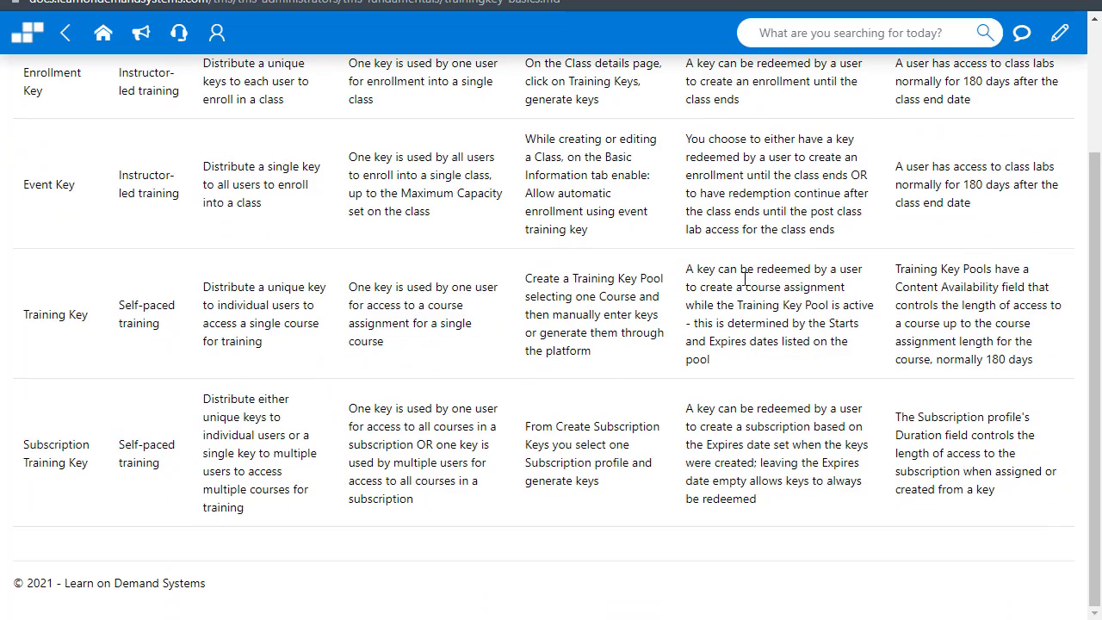
{"action": "scroll", "coordinate": [694, 271], "scroll_direction": "up", "scroll_amount": 2}
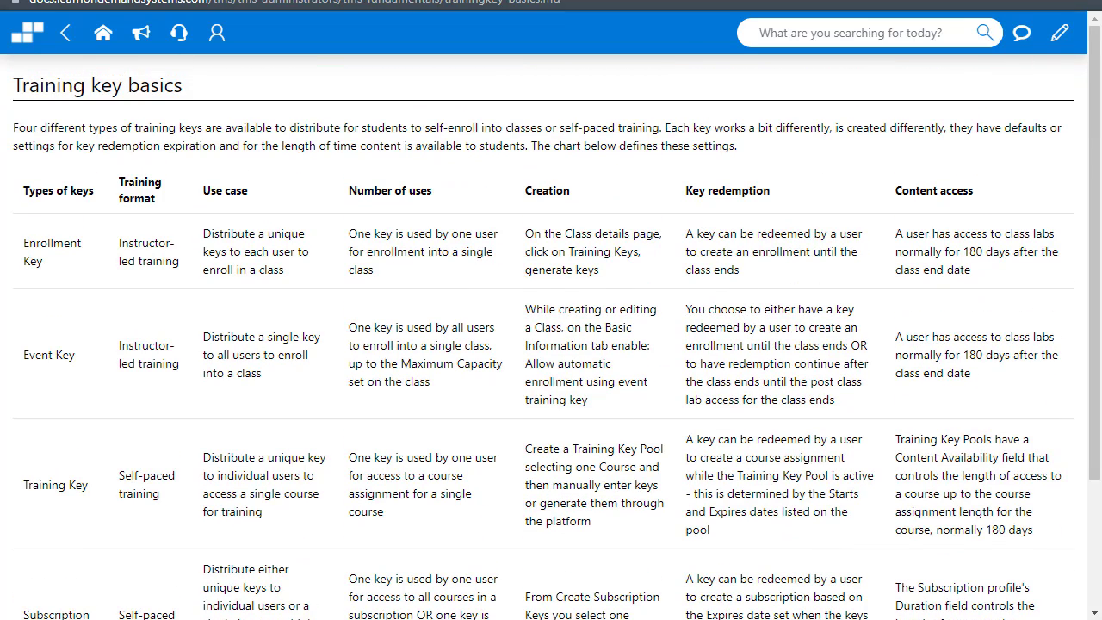
{"action": "key", "text": "alt+Tab"}
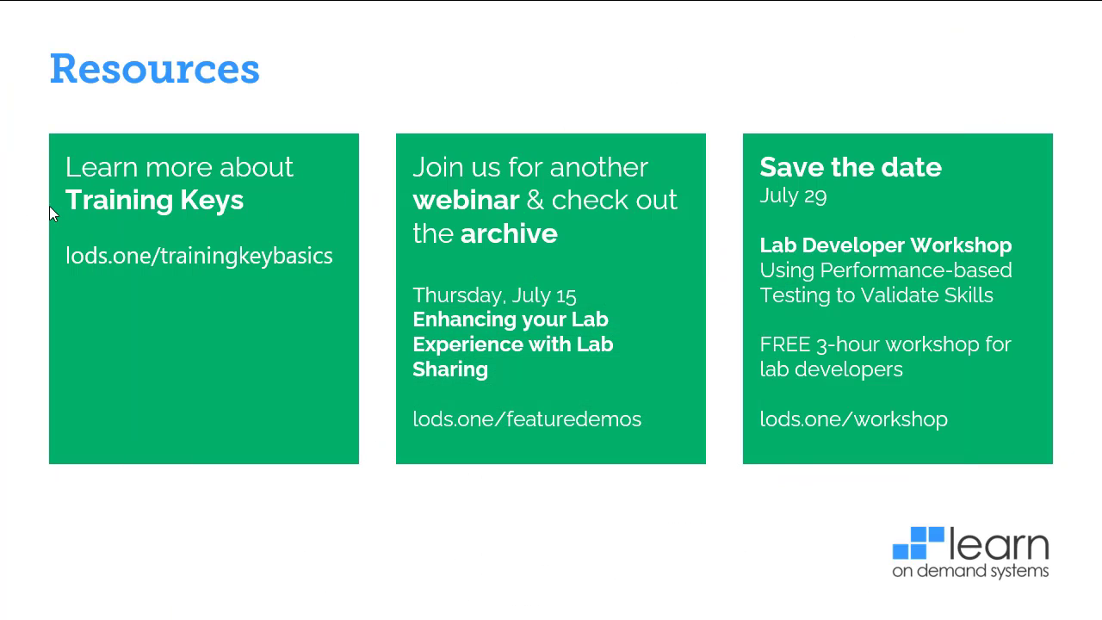